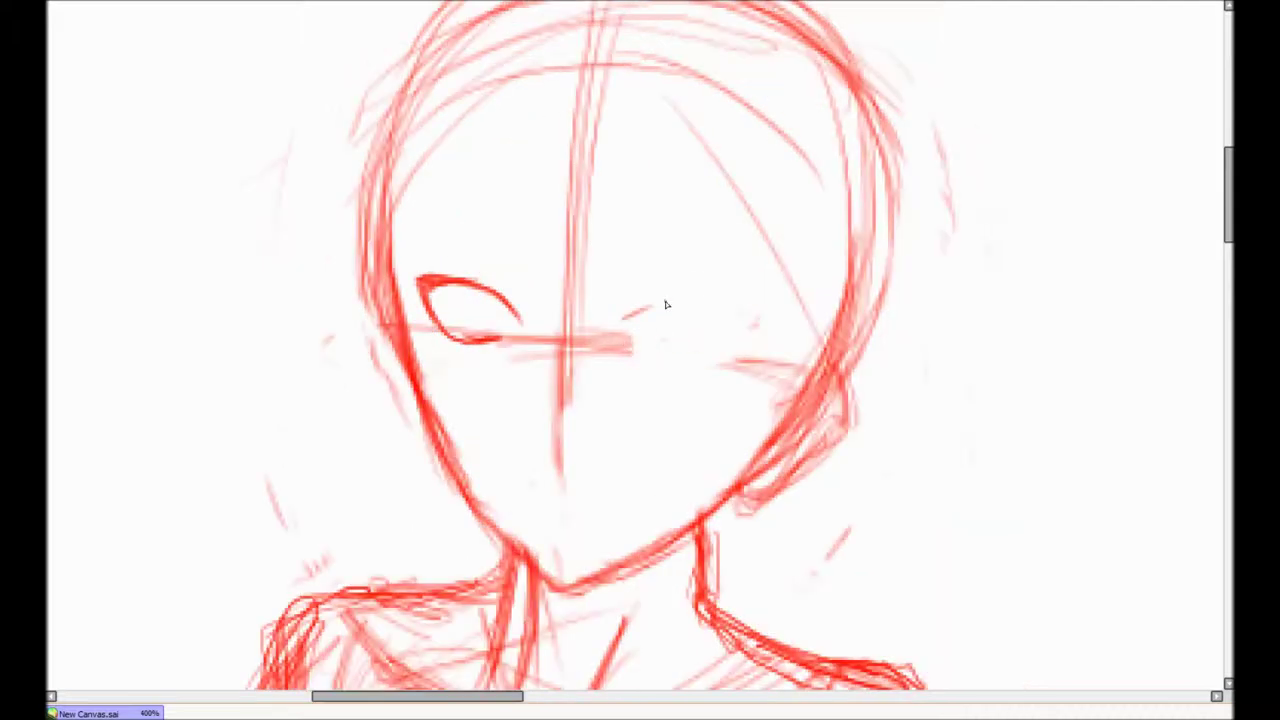
Step: Draw the second eye with inner-corner creases on both eyes, and erase the guide lines crossing the middle of the face
{"action": "left_click_drag", "start_coordinate": [668, 361], "coordinate": [640, 356]}
{"action": "key", "text": "h"}
{"action": "key", "text": "h"}
{"action": "left_click_drag", "start_coordinate": [512, 310], "coordinate": [524, 292]}
{"action": "left_click_drag", "start_coordinate": [640, 306], "coordinate": [620, 292]}
{"action": "left_click_drag", "start_coordinate": [630, 343], "coordinate": [547, 413]}
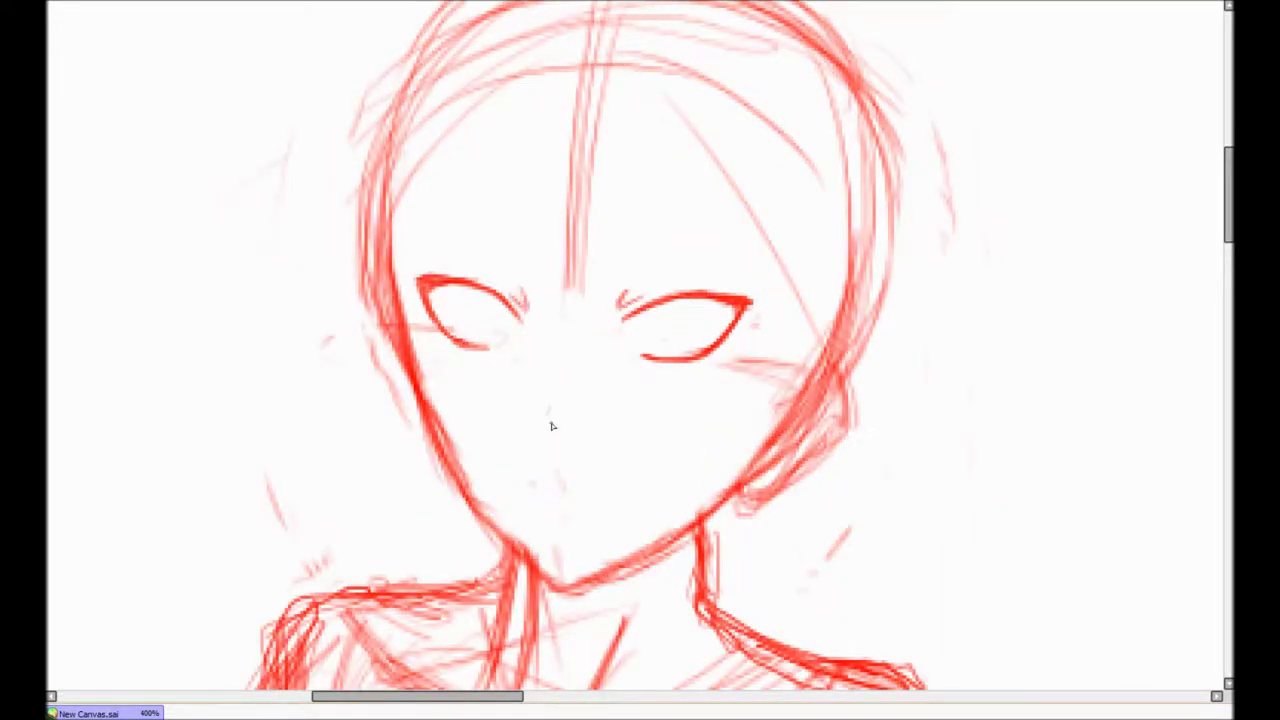
Step: Draw a small nose mark and a short, broken mouth line on the face
{"action": "key", "text": "h"}
{"action": "key", "text": "h"}
{"action": "key", "text": "h"}
{"action": "scroll", "coordinate": [821, 298], "scroll_direction": "down", "scroll_amount": 2}
{"action": "key", "text": "h"}
{"action": "scroll", "coordinate": [710, 185], "scroll_direction": "up", "scroll_amount": 3}
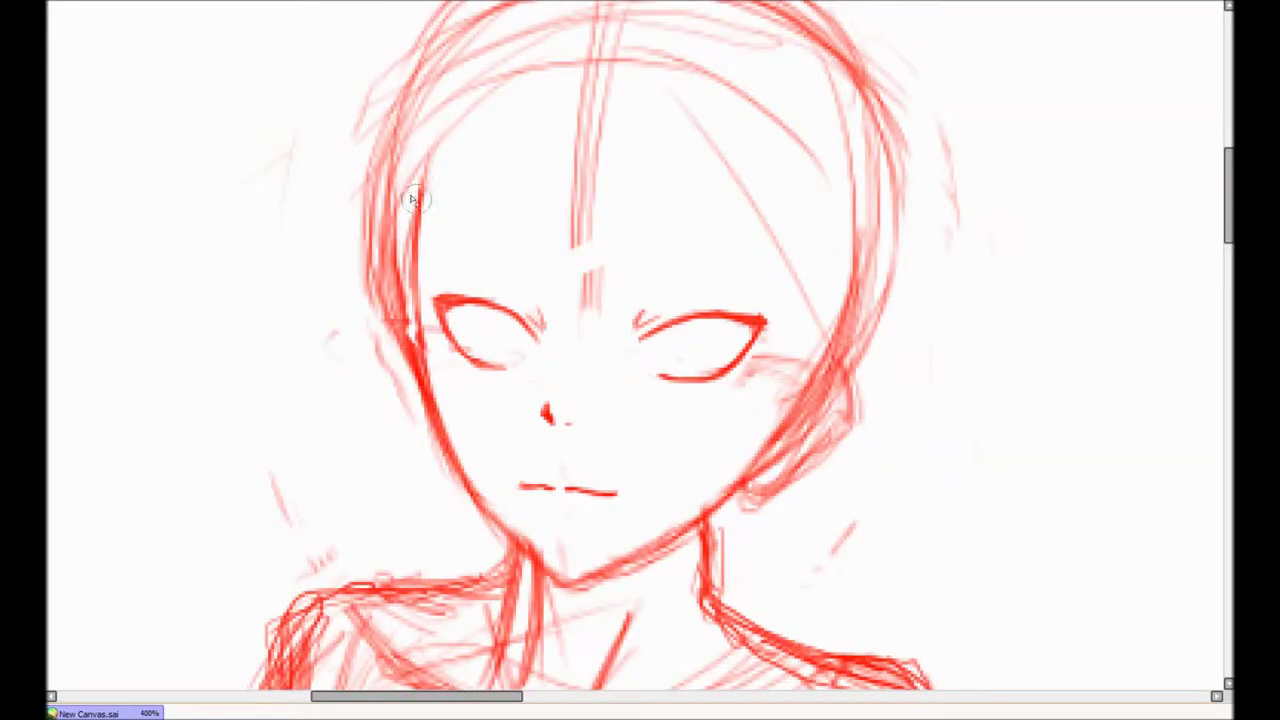
Step: Define the face contour from forehead to chin and sketch the irises inside both eyes
{"action": "key", "text": "h"}
{"action": "key", "text": "h"}
{"action": "key", "text": "h"}
{"action": "key", "text": "h"}
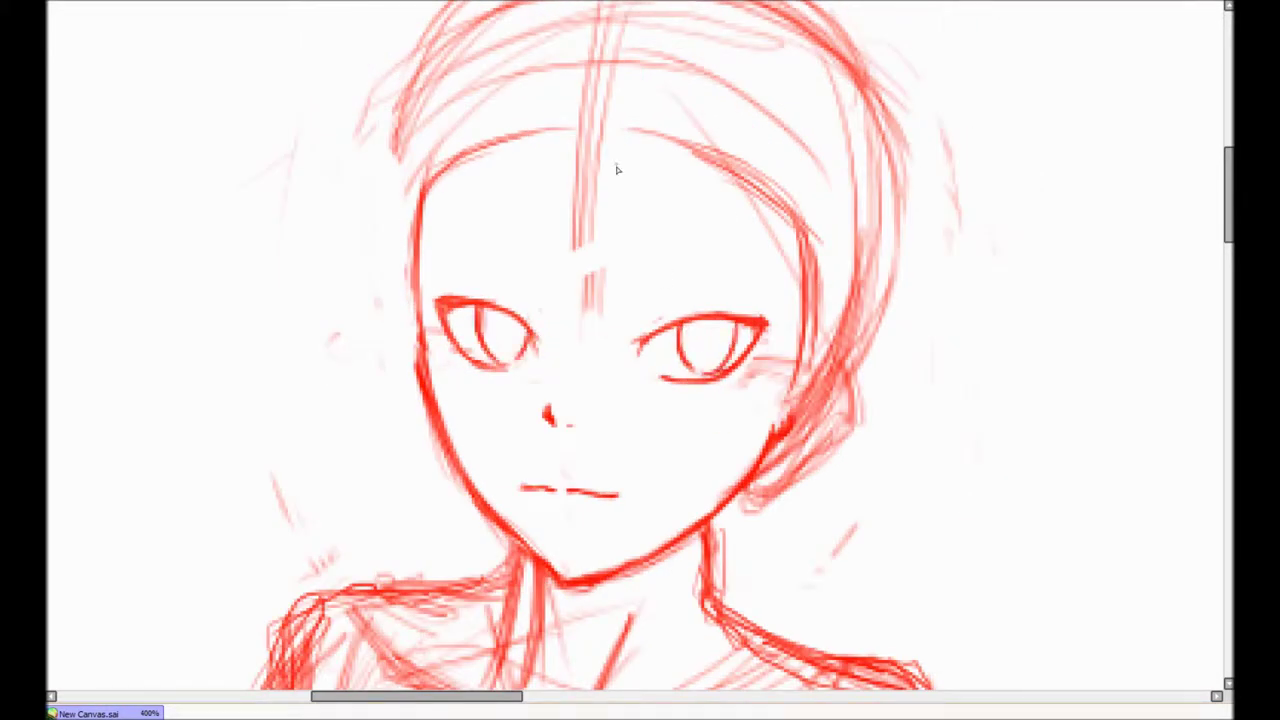
{"action": "key", "text": "h"}
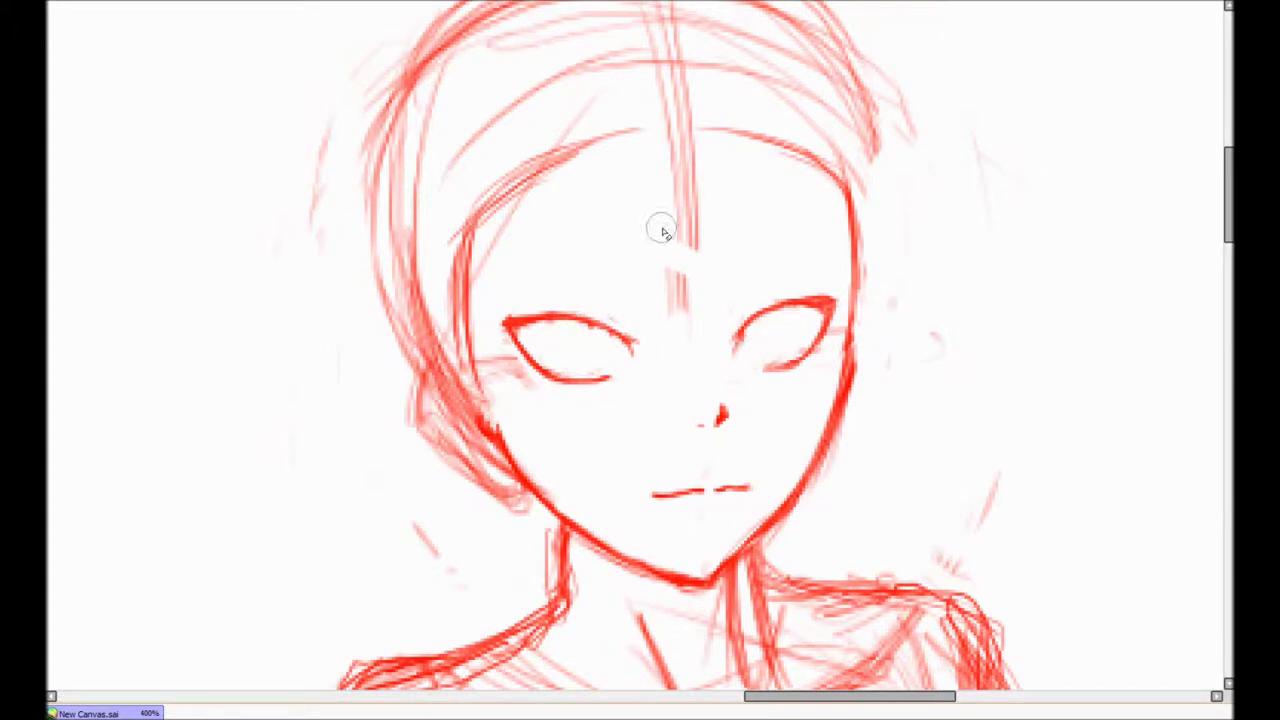
Step: Remove both eyes and draw two curved guide lines across the face for placing new ones
{"action": "key", "text": "ctrl+z"}
{"action": "key", "text": "ctrl+z"}
{"action": "key", "text": "ctrl+z"}
{"action": "key", "text": "ctrl+z"}
{"action": "key", "text": "ctrl+z"}
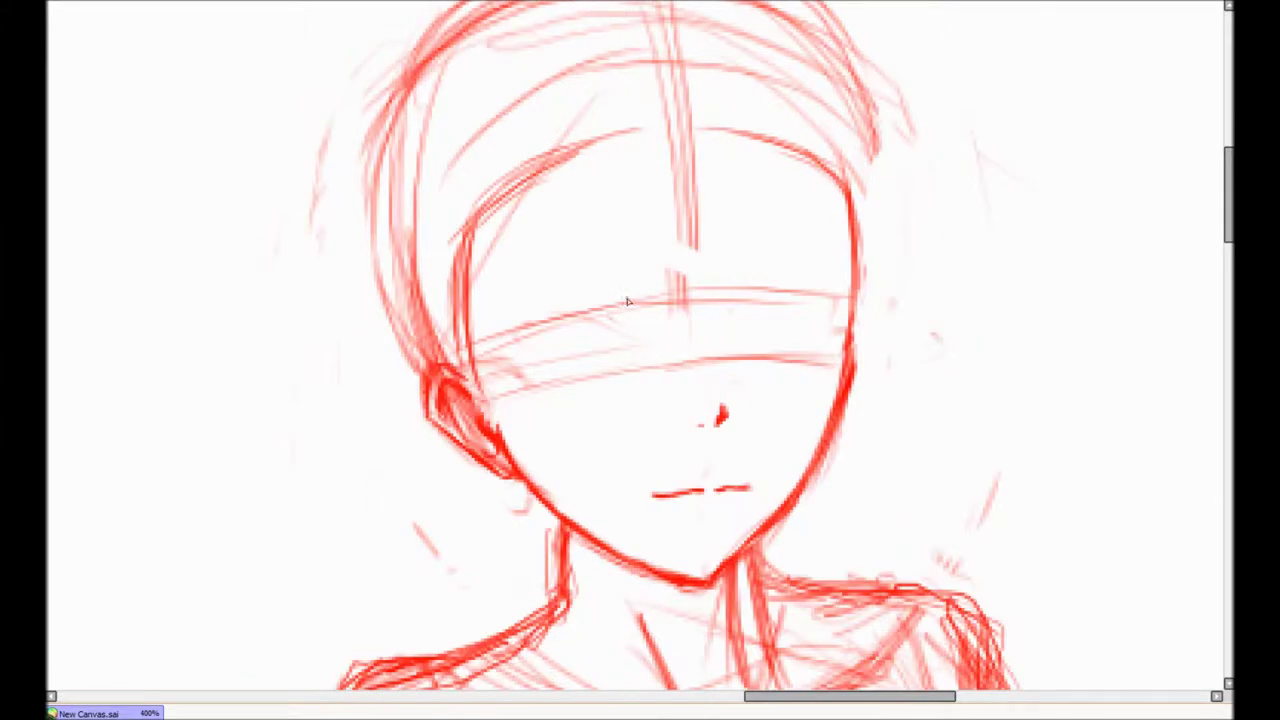
{"action": "left_click_drag", "start_coordinate": [775, 302], "coordinate": [835, 308]}
Step: Redraw both eyes between the curved guides and add an eyebrow above each
{"action": "scroll", "coordinate": [775, 302], "scroll_direction": "down", "scroll_amount": 2}
{"action": "scroll", "coordinate": [640, 300], "scroll_direction": "up", "scroll_amount": 2}
{"action": "left_click_drag", "start_coordinate": [372, 205], "coordinate": [512, 210]}
{"action": "left_click_drag", "start_coordinate": [660, 215], "coordinate": [845, 200]}
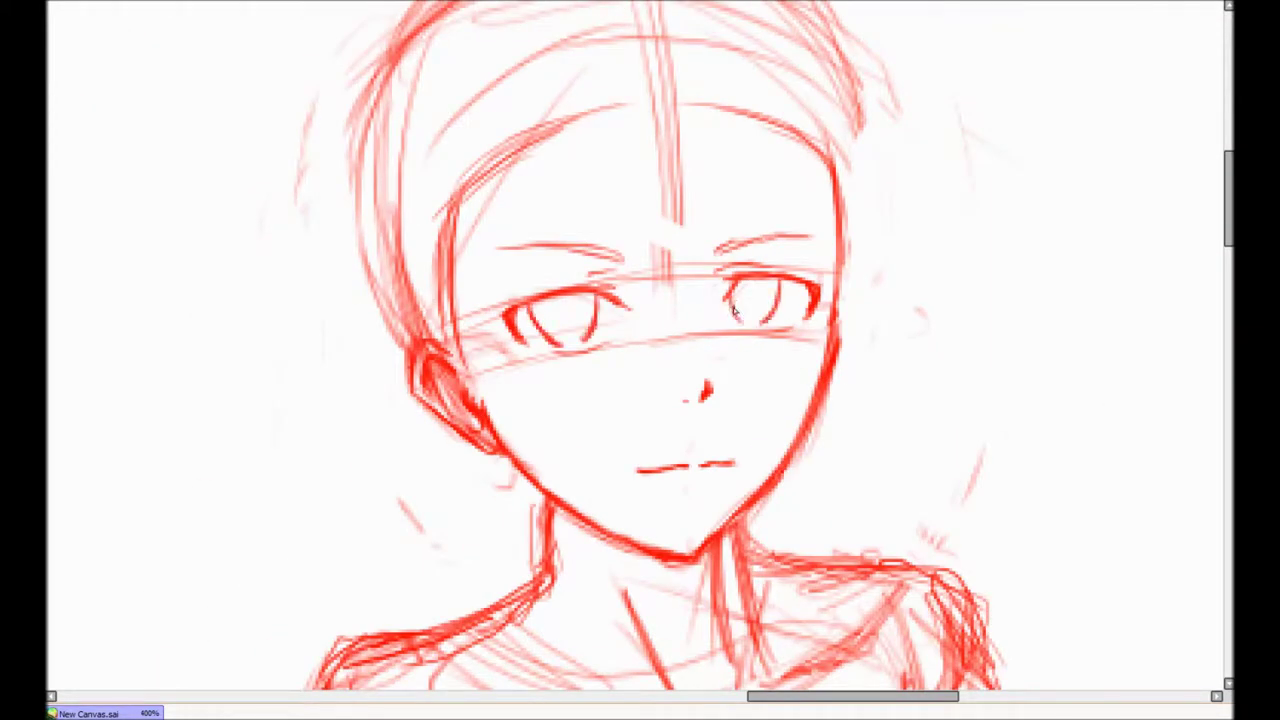
Step: Shade the irises with pupils and define the neck line down to the collarbone
{"action": "key", "text": "h"}
{"action": "scroll", "coordinate": [734, 309], "scroll_direction": "down", "scroll_amount": 1}
{"action": "key", "text": "h"}
{"action": "scroll", "coordinate": [734, 309], "scroll_direction": "up", "scroll_amount": 2}
{"action": "key", "text": "h"}
{"action": "scroll", "coordinate": [723, 297], "scroll_direction": "down", "scroll_amount": 2}
{"action": "scroll", "coordinate": [643, 247], "scroll_direction": "down", "scroll_amount": 1}
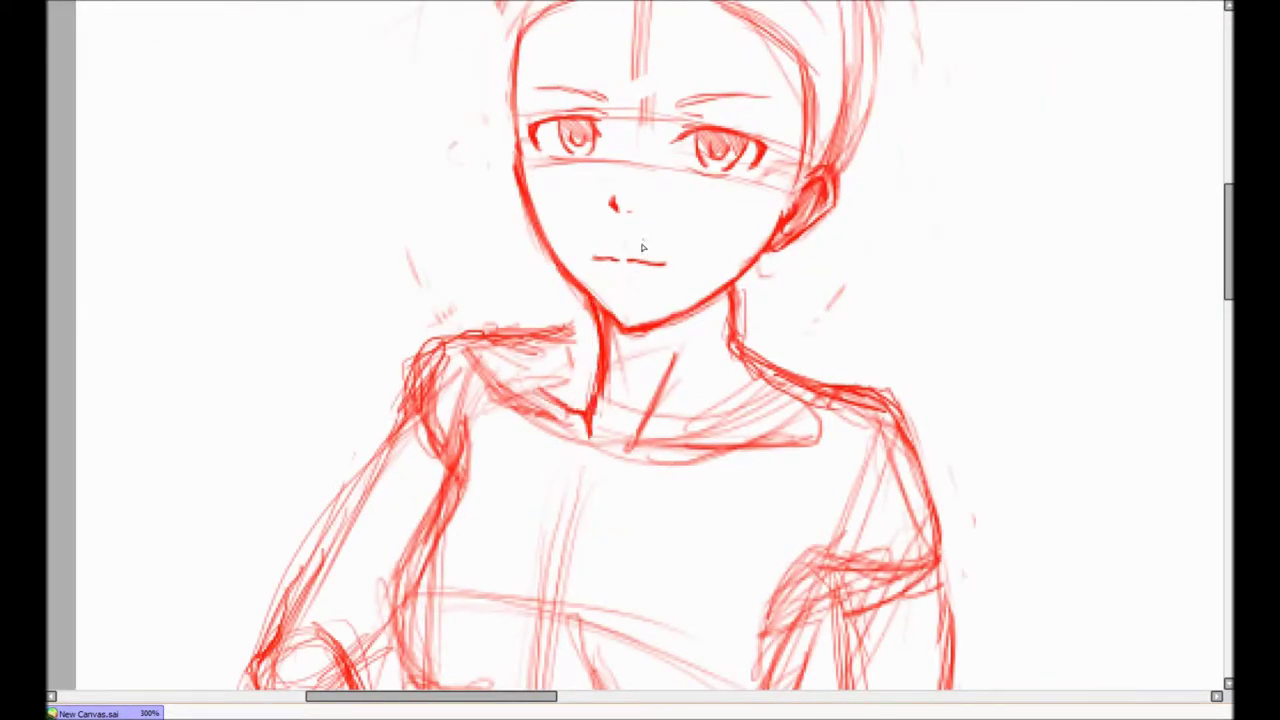
Step: Clean up the raised hand's shoulder area and turn the mouth line into full lips
{"action": "scroll", "coordinate": [643, 247], "scroll_direction": "down", "scroll_amount": 2}
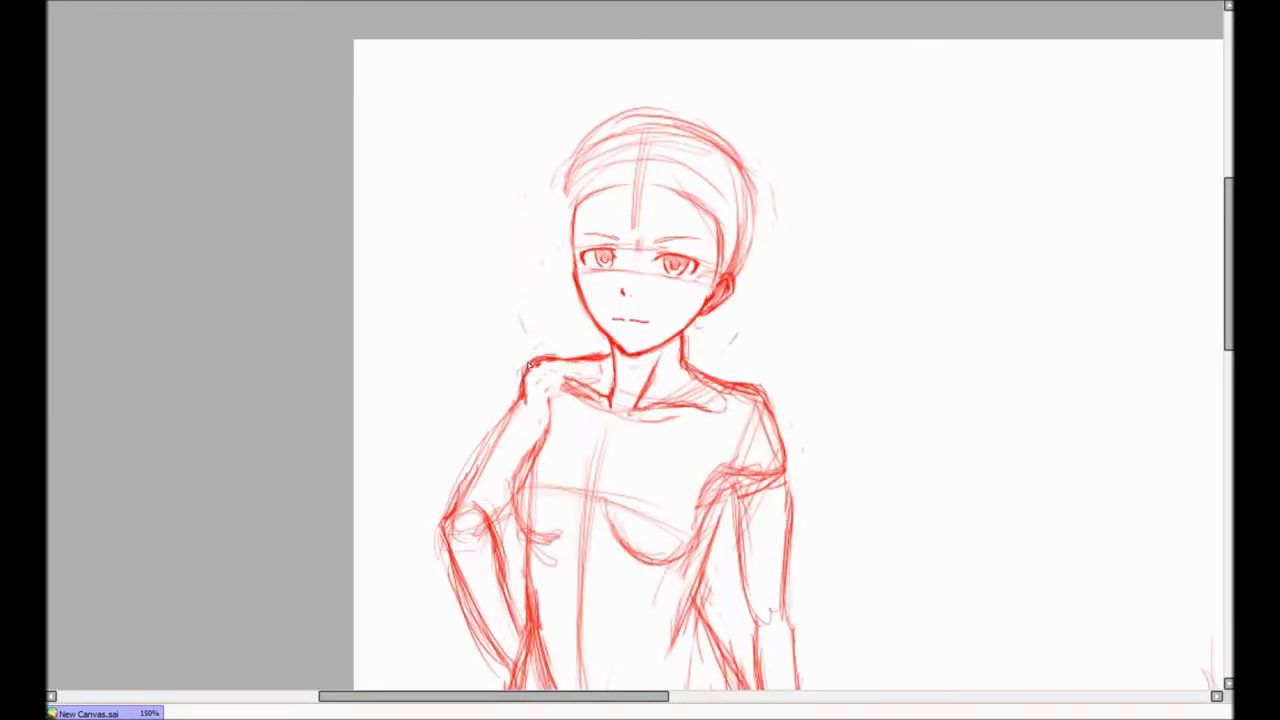
{"action": "scroll", "coordinate": [727, 340], "scroll_direction": "up", "scroll_amount": 4}
{"action": "scroll", "coordinate": [757, 358], "scroll_direction": "down", "scroll_amount": 4}
{"action": "scroll", "coordinate": [600, 230], "scroll_direction": "up", "scroll_amount": 3}
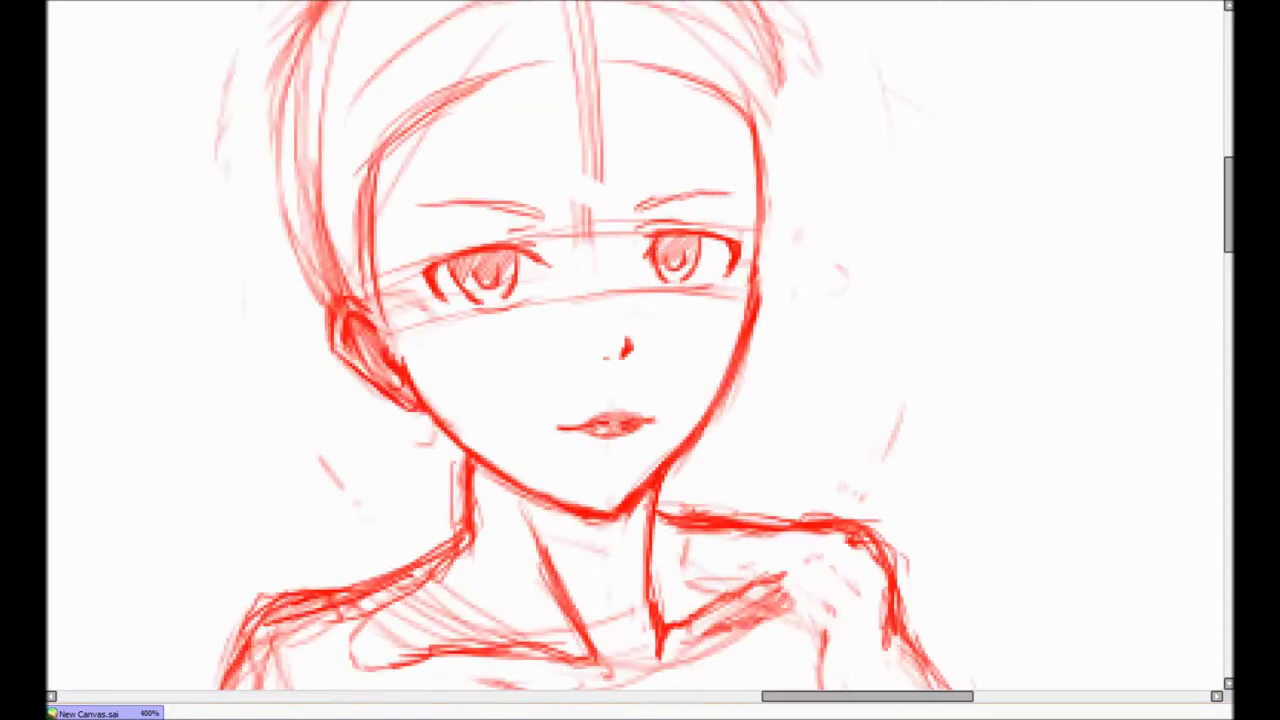
{"action": "scroll", "coordinate": [591, 217], "scroll_direction": "down", "scroll_amount": 3}
{"action": "scroll", "coordinate": [591, 217], "scroll_direction": "up", "scroll_amount": 2}
Step: Sketch side-swept bangs and a long lock of hair falling beside the face to the shoulder
{"action": "left_click_drag", "start_coordinate": [685, 180], "coordinate": [490, 345]}
{"action": "left_click_drag", "start_coordinate": [660, 210], "coordinate": [470, 460]}
{"action": "mouse_move", "coordinate": [505, 210]}
{"action": "left_mouse_down"}
{"action": "mouse_move", "coordinate": [485, 505]}
{"action": "mouse_move", "coordinate": [490, 487]}
{"action": "left_mouse_up"}
{"action": "left_click_drag", "start_coordinate": [470, 320], "coordinate": [515, 600]}
{"action": "scroll", "coordinate": [600, 350], "scroll_direction": "down", "scroll_amount": 2}
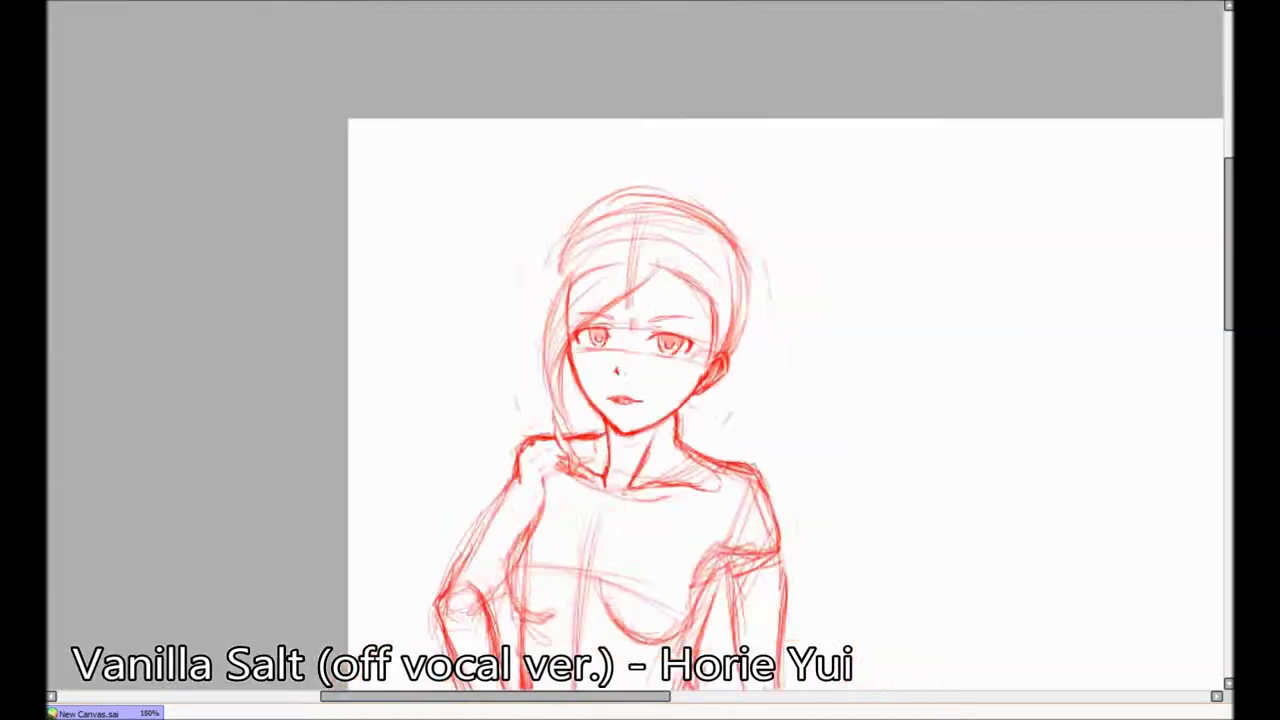
Step: Sketch a hair strand from the parting down the ear side of the forehead
{"action": "scroll", "coordinate": [600, 350], "scroll_direction": "up", "scroll_amount": 2}
{"action": "left_click_drag", "start_coordinate": [712, 214], "coordinate": [734, 328]}
{"action": "left_click_drag", "start_coordinate": [765, 236], "coordinate": [802, 360]}
{"action": "scroll", "coordinate": [772, 229], "scroll_direction": "down", "scroll_amount": 2}
{"action": "scroll", "coordinate": [600, 300], "scroll_direction": "up", "scroll_amount": 3}
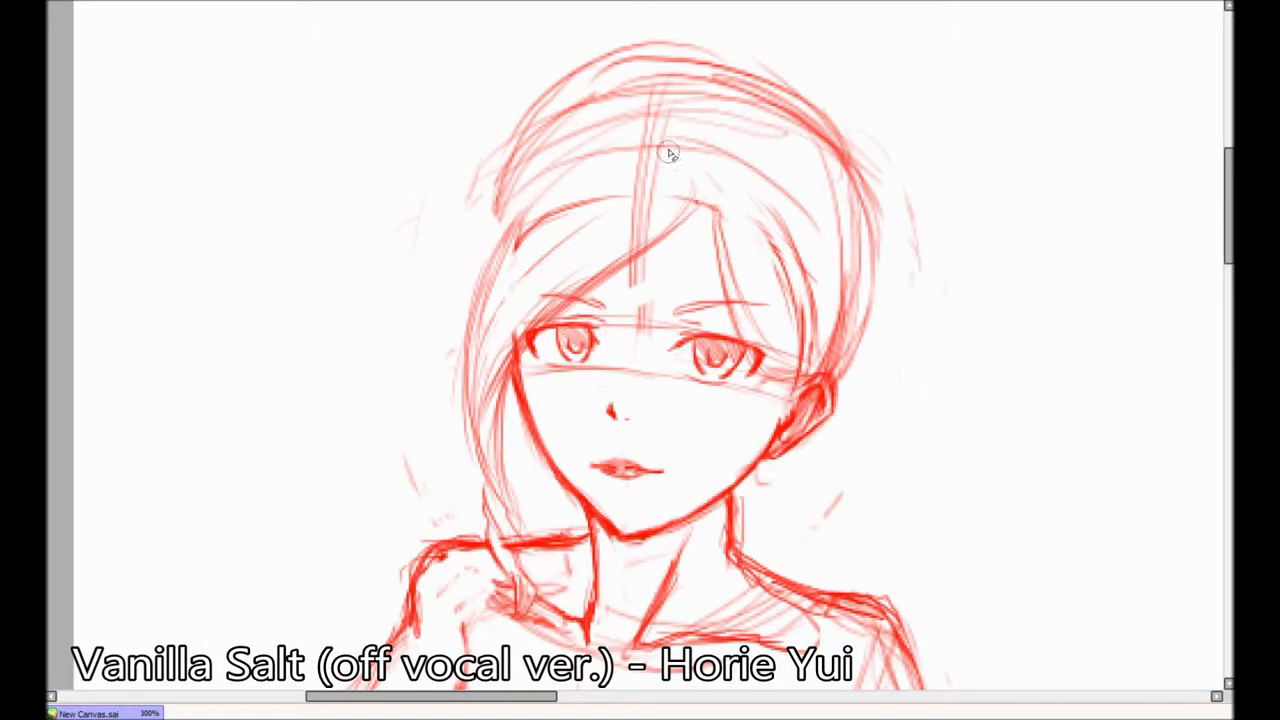
Step: Add a long loose strand curving between the eyes and another along the cheek near the ear
{"action": "scroll", "coordinate": [721, 524], "scroll_direction": "down", "scroll_amount": 1}
{"action": "left_click_drag", "start_coordinate": [668, 236], "coordinate": [600, 445]}
{"action": "left_click_drag", "start_coordinate": [655, 270], "coordinate": [585, 475]}
{"action": "left_click_drag", "start_coordinate": [712, 330], "coordinate": [745, 470]}
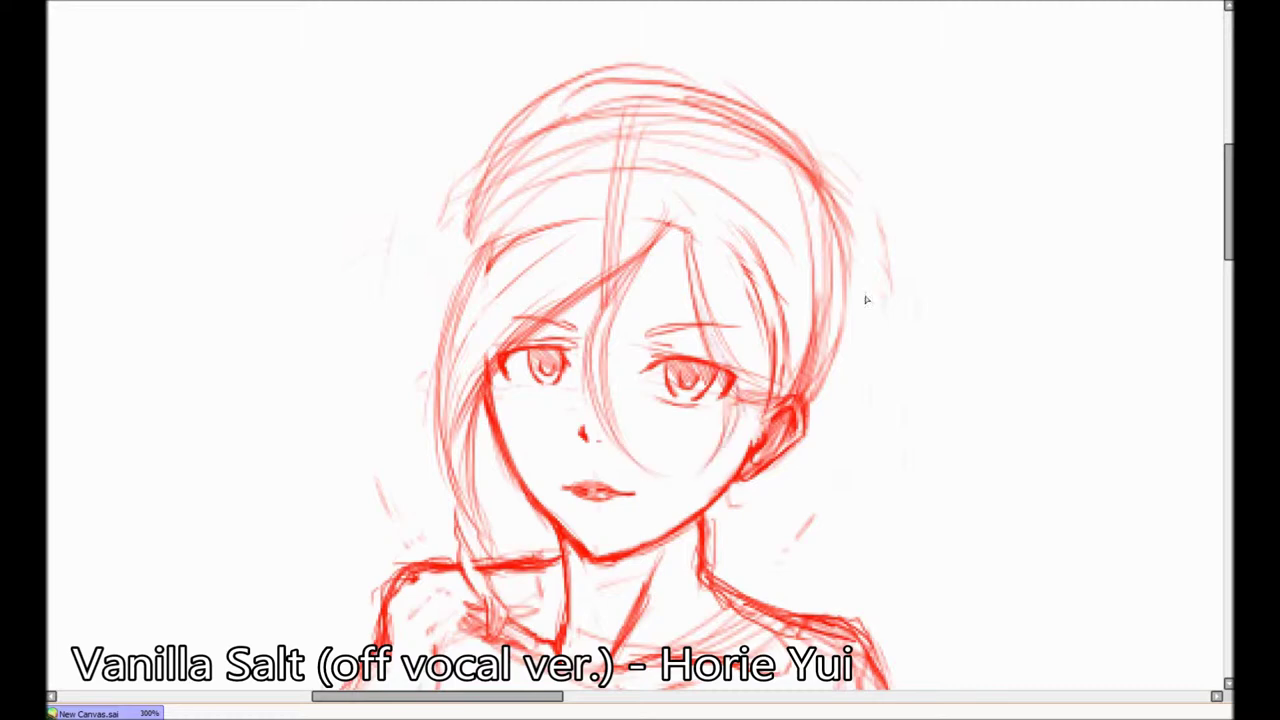
Step: Erase the rough skull outline and construction lines above the hairline
{"action": "scroll", "coordinate": [600, 350], "scroll_direction": "down", "scroll_amount": 1}
{"action": "scroll", "coordinate": [494, 290], "scroll_direction": "up", "scroll_amount": 1}
{"action": "left_click_drag", "start_coordinate": [494, 290], "coordinate": [846, 243]}
{"action": "left_click_drag", "start_coordinate": [600, 130], "coordinate": [700, 220]}
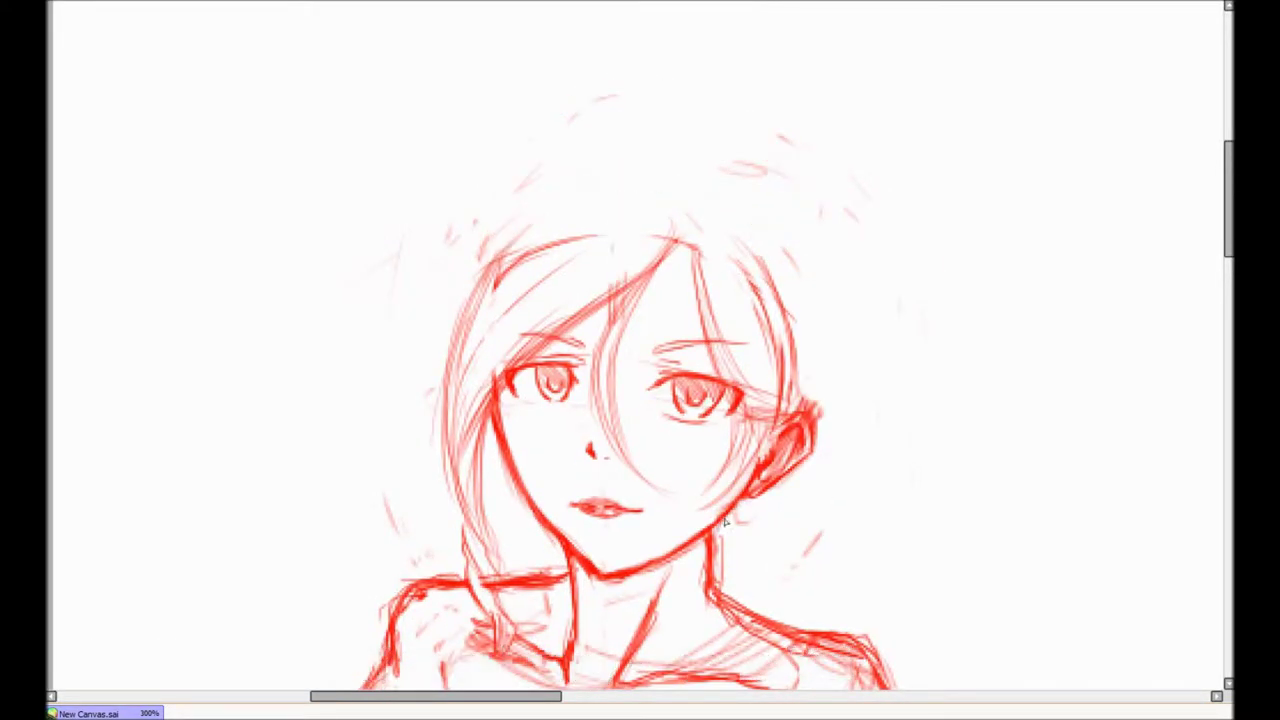
Step: Redraw a cleaner rounded outline for the top and back of the head
{"action": "key", "text": "h"}
{"action": "left_click_drag", "start_coordinate": [700, 140], "coordinate": [490, 178]}
{"action": "key", "text": "h"}
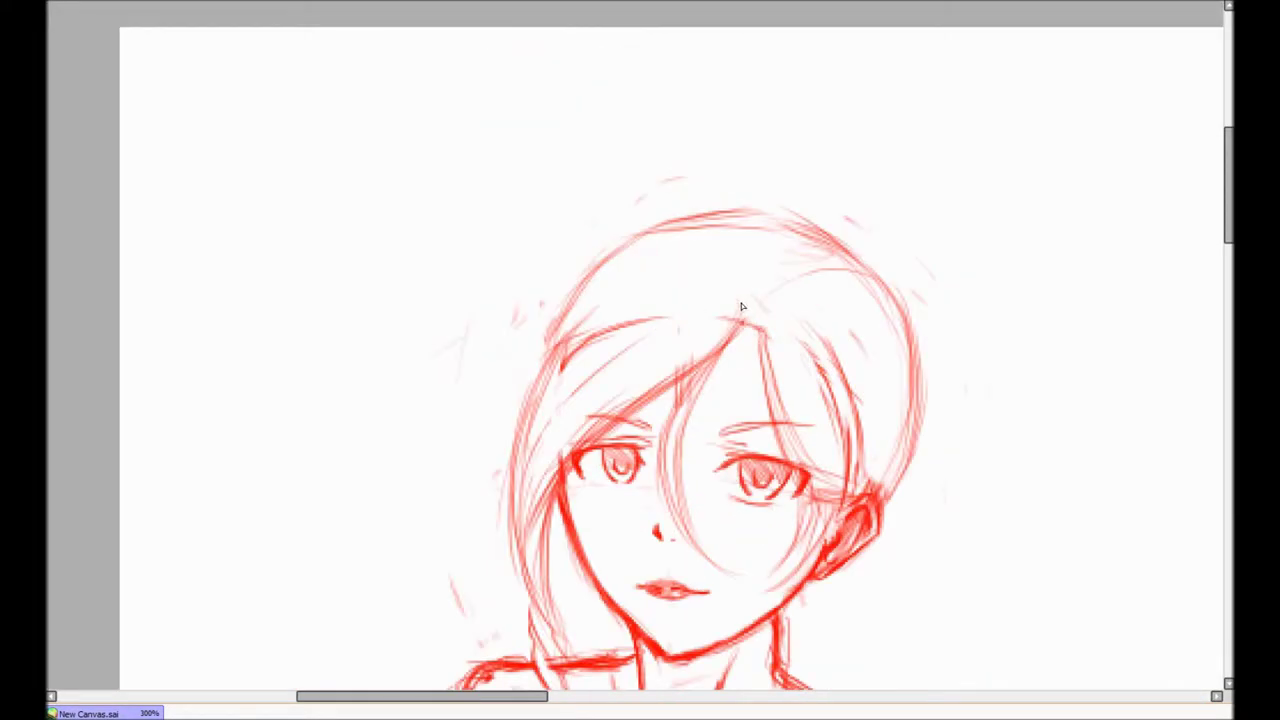
{"action": "scroll", "coordinate": [634, 318], "scroll_direction": "down", "scroll_amount": 2}
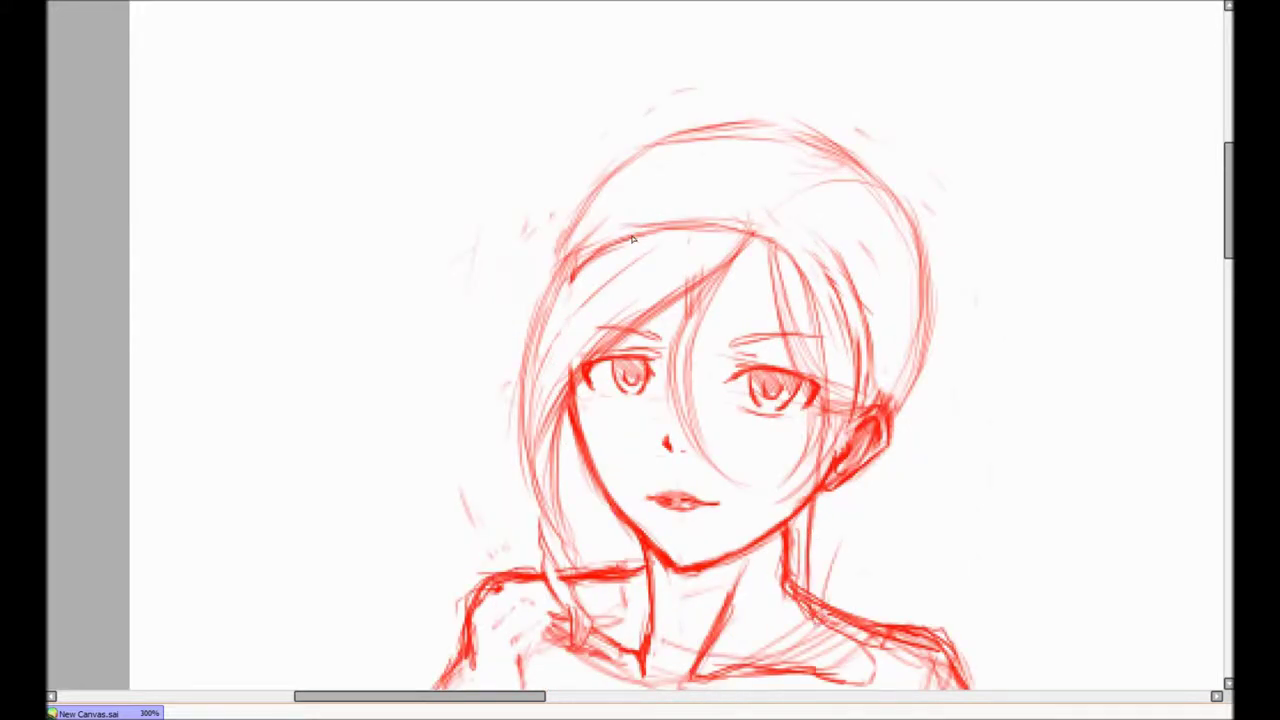
Step: Sketch the cap's edge along the hairline and its side hanging past the ear to the neck
{"action": "left_click_drag", "start_coordinate": [545, 317], "coordinate": [734, 228]}
{"action": "left_click_drag", "start_coordinate": [870, 500], "coordinate": [822, 600]}
{"action": "left_click_drag", "start_coordinate": [560, 260], "coordinate": [610, 170]}
{"action": "key", "text": "h"}
{"action": "left_click_drag", "start_coordinate": [475, 260], "coordinate": [600, 208]}
{"action": "key", "text": "h"}
{"action": "left_click_drag", "start_coordinate": [494, 358], "coordinate": [480, 480]}
{"action": "key", "text": "h"}
{"action": "key", "text": "h"}
Step: Sketch two rabbit ears on the cap, one folded down and one stretching outward
{"action": "scroll", "coordinate": [857, 386], "scroll_direction": "down", "scroll_amount": 3}
{"action": "scroll", "coordinate": [739, 277], "scroll_direction": "up", "scroll_amount": 3}
{"action": "left_click_drag", "start_coordinate": [895, 48], "coordinate": [735, 240]}
{"action": "mouse_move", "coordinate": [760, 275]}
{"action": "left_mouse_down"}
{"action": "mouse_move", "coordinate": [834, 209]}
{"action": "mouse_move", "coordinate": [900, 335]}
{"action": "left_mouse_up"}
{"action": "left_click_drag", "start_coordinate": [900, 55], "coordinate": [975, 320]}
{"action": "key", "text": "h"}
{"action": "left_click_drag", "start_coordinate": [885, 72], "coordinate": [620, 300]}
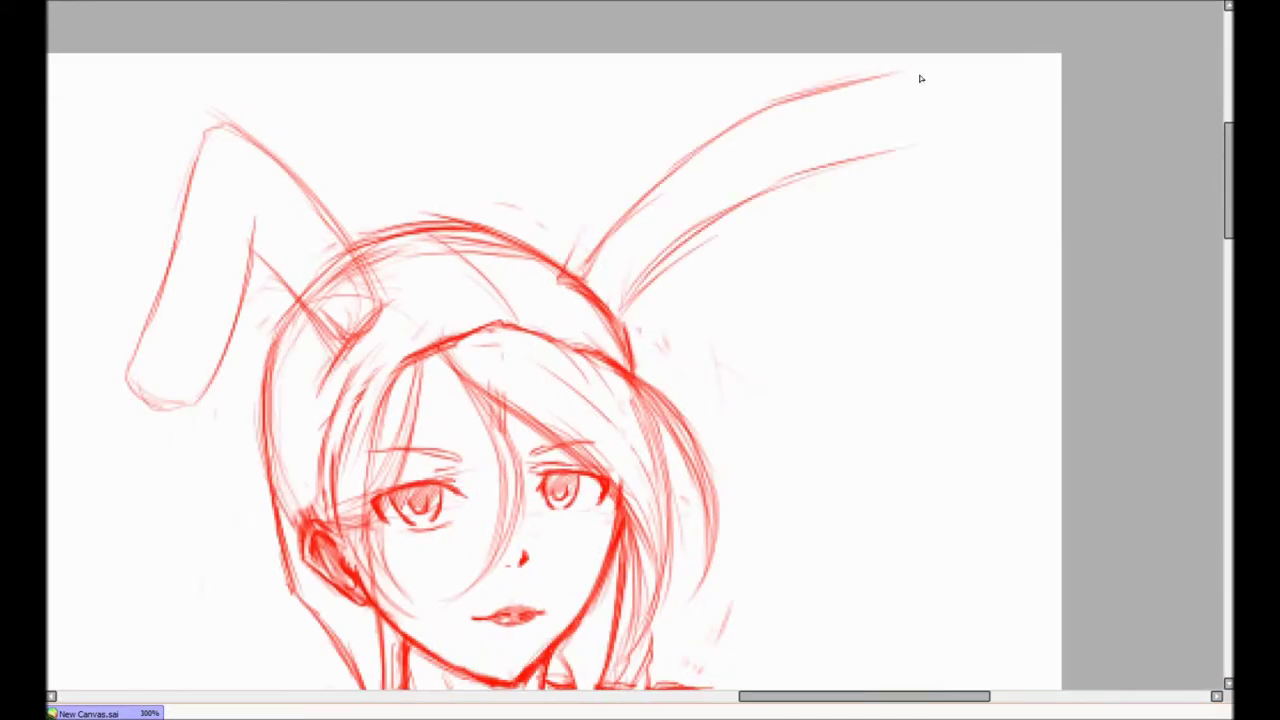
Step: Add strands to the hair beside the face and clear the ear covered by the cap's side
{"action": "key", "text": "h"}
{"action": "left_click_drag", "start_coordinate": [555, 215], "coordinate": [565, 477]}
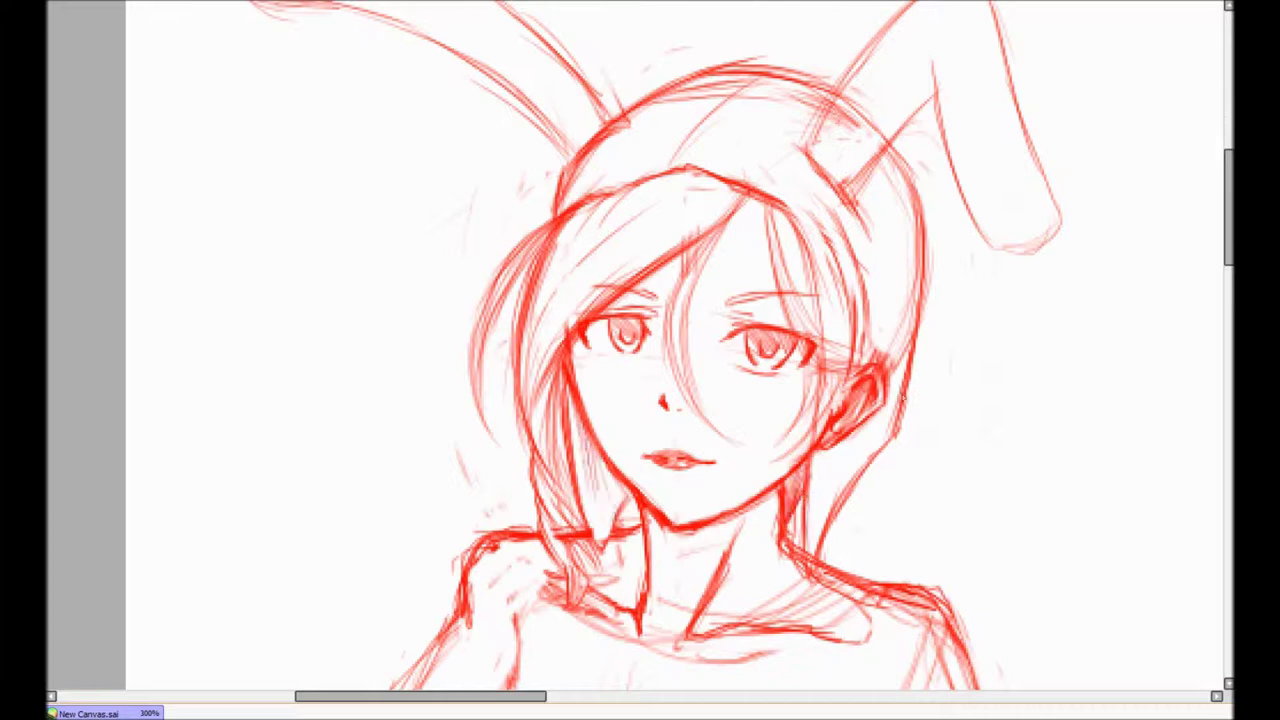
{"action": "key", "text": "ctrl+z"}
{"action": "key", "text": "ctrl+z"}
{"action": "left_click_drag", "start_coordinate": [800, 290], "coordinate": [865, 380]}
{"action": "key", "text": "h"}
Step: Round off the outstretched rabbit ear's tip and outline a goggle band across the front of the cap
{"action": "scroll", "coordinate": [854, 431], "scroll_direction": "up", "scroll_amount": 3}
{"action": "key", "text": "h"}
{"action": "left_click_drag", "start_coordinate": [510, 350], "coordinate": [820, 245]}
{"action": "left_click_drag", "start_coordinate": [520, 260], "coordinate": [680, 330]}
{"action": "left_click_drag", "start_coordinate": [790, 290], "coordinate": [880, 462]}
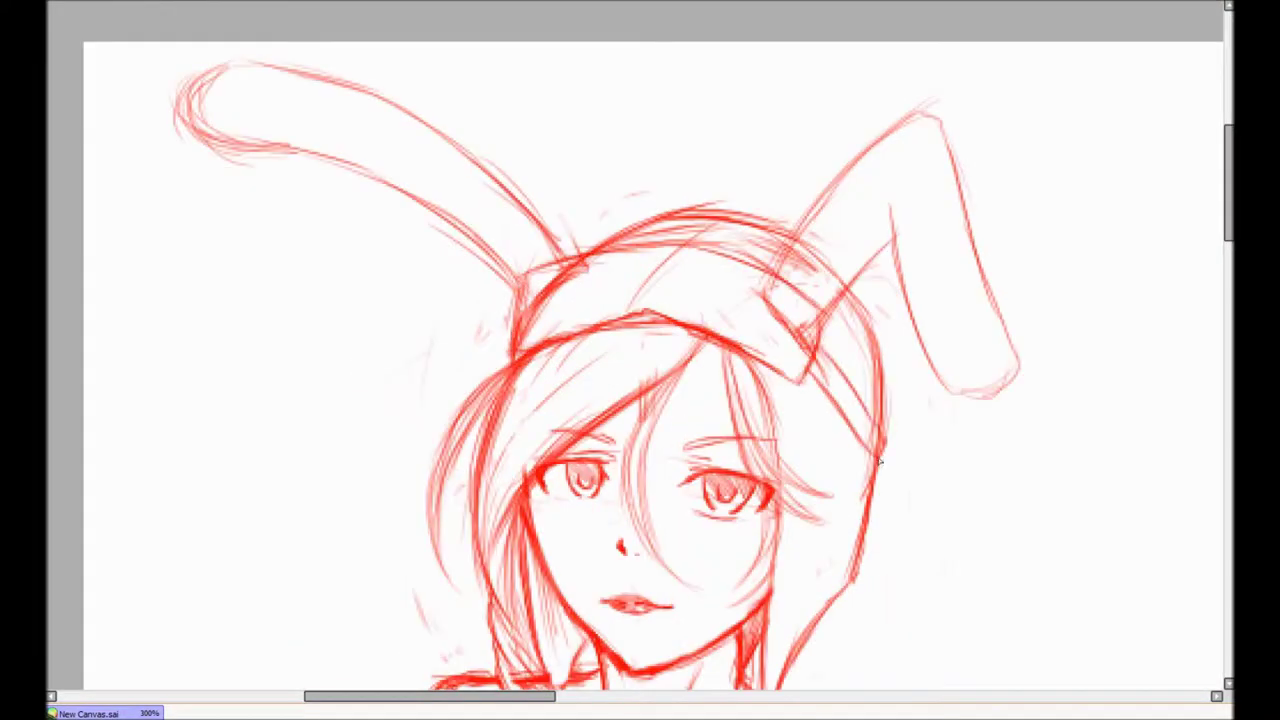
{"action": "left_click_drag", "start_coordinate": [630, 250], "coordinate": [632, 315]}
Step: Build the goggles' outer frame and central bridge across the forehead of the cap
{"action": "key", "text": "h"}
{"action": "key", "text": "h"}
{"action": "scroll", "coordinate": [640, 300], "scroll_direction": "up", "scroll_amount": 2}
{"action": "left_click_drag", "start_coordinate": [635, 195], "coordinate": [865, 260]}
{"action": "mouse_move", "coordinate": [450, 240]}
{"action": "left_mouse_down"}
{"action": "mouse_move", "coordinate": [590, 300]}
{"action": "mouse_move", "coordinate": [620, 290]}
{"action": "left_mouse_up"}
{"action": "left_click_drag", "start_coordinate": [560, 320], "coordinate": [690, 290]}
{"action": "scroll", "coordinate": [640, 360], "scroll_direction": "down", "scroll_amount": 3}
{"action": "key", "text": "h"}
{"action": "scroll", "coordinate": [640, 360], "scroll_direction": "up", "scroll_amount": 2}
Step: Draw the two goggle lenses inside the frame with a curved nose notch between them
{"action": "mouse_move", "coordinate": [530, 400]}
{"action": "left_mouse_down"}
{"action": "mouse_move", "coordinate": [735, 290]}
{"action": "mouse_move", "coordinate": [735, 370]}
{"action": "left_mouse_up"}
{"action": "scroll", "coordinate": [887, 343], "scroll_direction": "up", "scroll_amount": 1}
{"action": "left_click_drag", "start_coordinate": [350, 440], "coordinate": [560, 250]}
{"action": "left_click_drag", "start_coordinate": [340, 530], "coordinate": [680, 400]}
{"action": "scroll", "coordinate": [640, 360], "scroll_direction": "down", "scroll_amount": 3}
{"action": "key", "text": "h"}
{"action": "scroll", "coordinate": [427, 333], "scroll_direction": "up", "scroll_amount": 4}
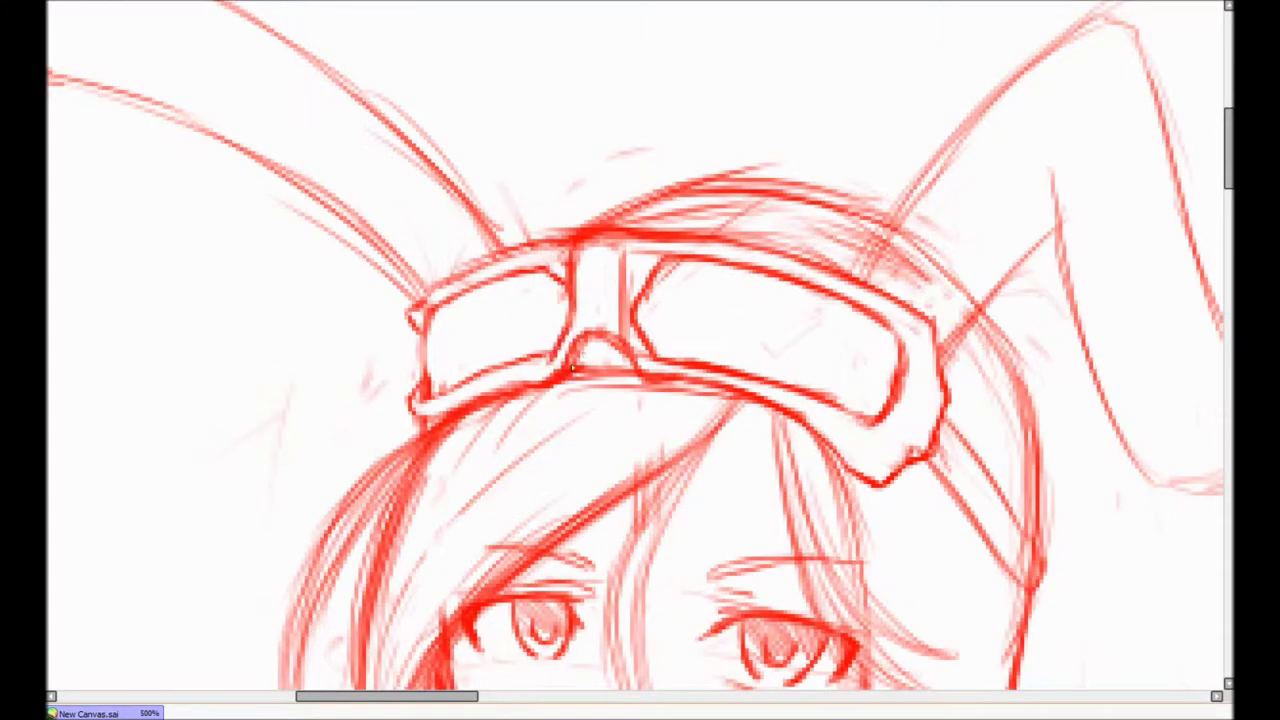
Step: Draw the goggles' side strap and connector, and add reflection lines to the lenses
{"action": "left_click_drag", "start_coordinate": [945, 457], "coordinate": [840, 392]}
{"action": "scroll", "coordinate": [533, 397], "scroll_direction": "down", "scroll_amount": 3}
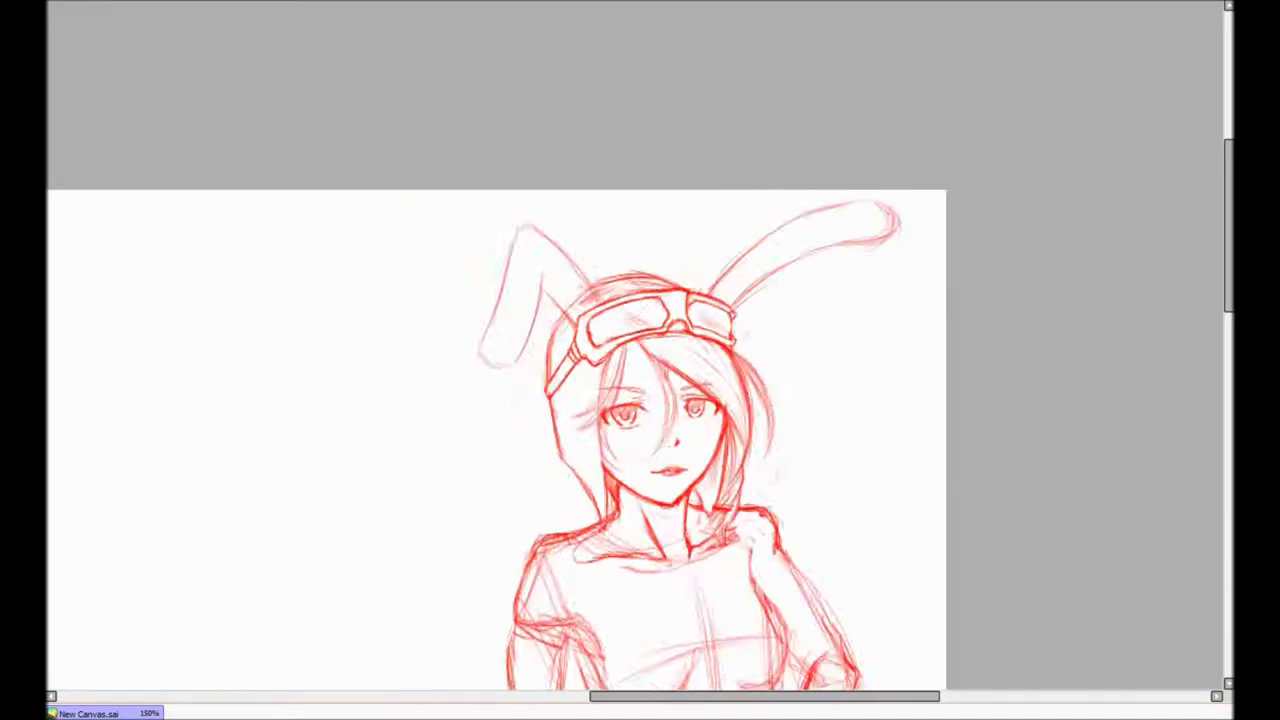
{"action": "key", "text": "h"}
{"action": "scroll", "coordinate": [533, 397], "scroll_direction": "up", "scroll_amount": 3}
{"action": "scroll", "coordinate": [457, 388], "scroll_direction": "down", "scroll_amount": 3}
{"action": "scroll", "coordinate": [732, 458], "scroll_direction": "up", "scroll_amount": 1}
{"action": "scroll", "coordinate": [643, 257], "scroll_direction": "down", "scroll_amount": 1}
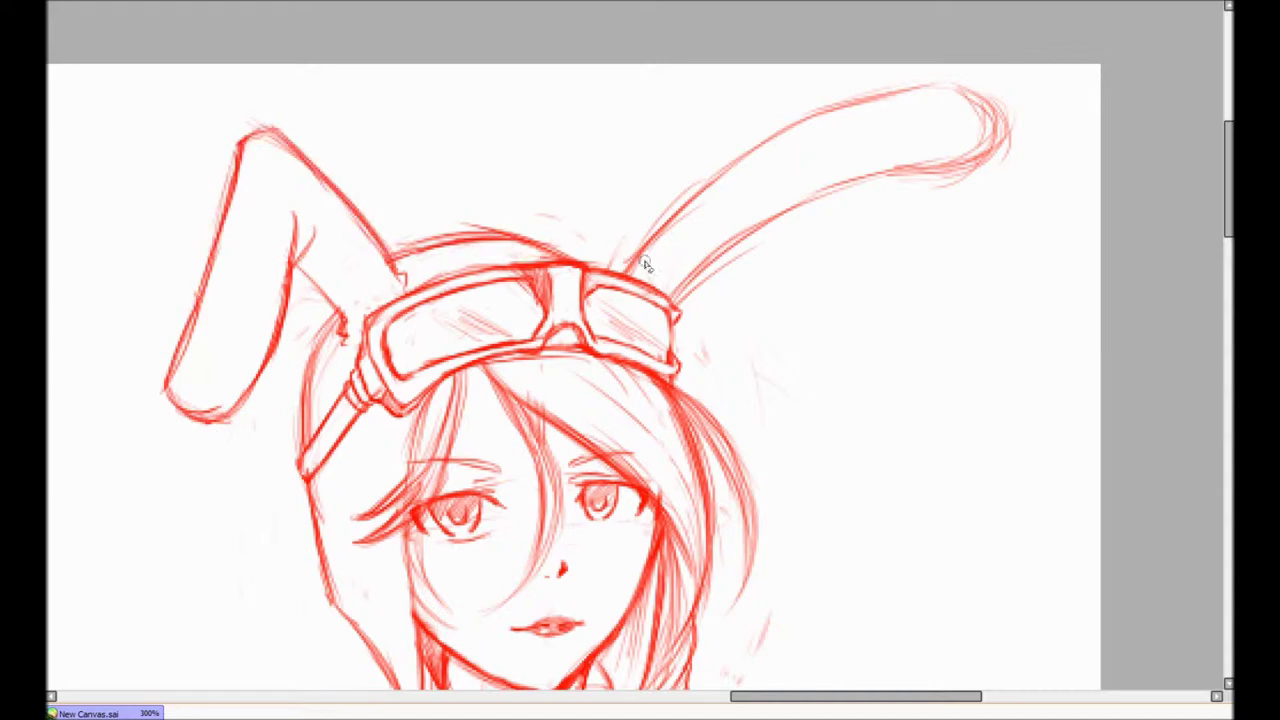
Step: Refine the rabbit ears' outlines where they meet the cap and shade inside the folded ear
{"action": "scroll", "coordinate": [350, 318], "scroll_direction": "up", "scroll_amount": 2}
{"action": "scroll", "coordinate": [350, 318], "scroll_direction": "down", "scroll_amount": 3}
{"action": "key", "text": "h"}
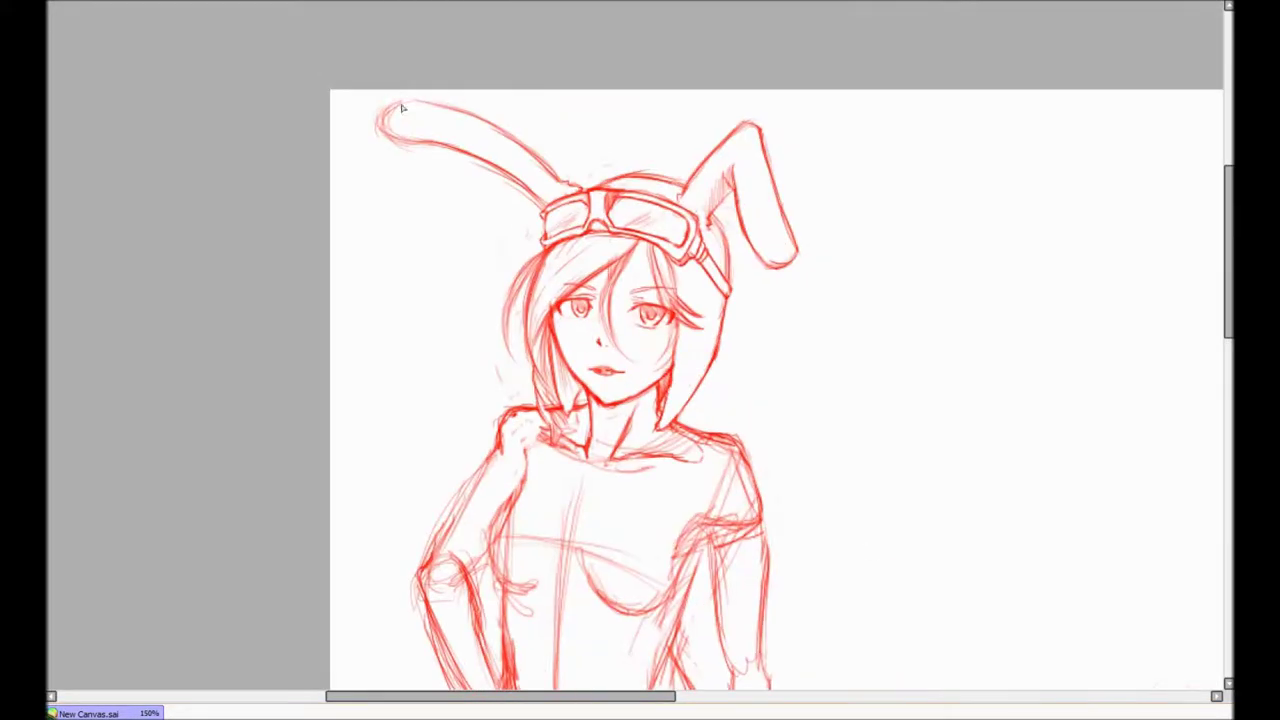
{"action": "scroll", "coordinate": [544, 331], "scroll_direction": "up", "scroll_amount": 2}
Step: Sketch a cropped top with a deep V neckline, centre seam and notched hem above the waist
{"action": "scroll", "coordinate": [561, 320], "scroll_direction": "down", "scroll_amount": 3}
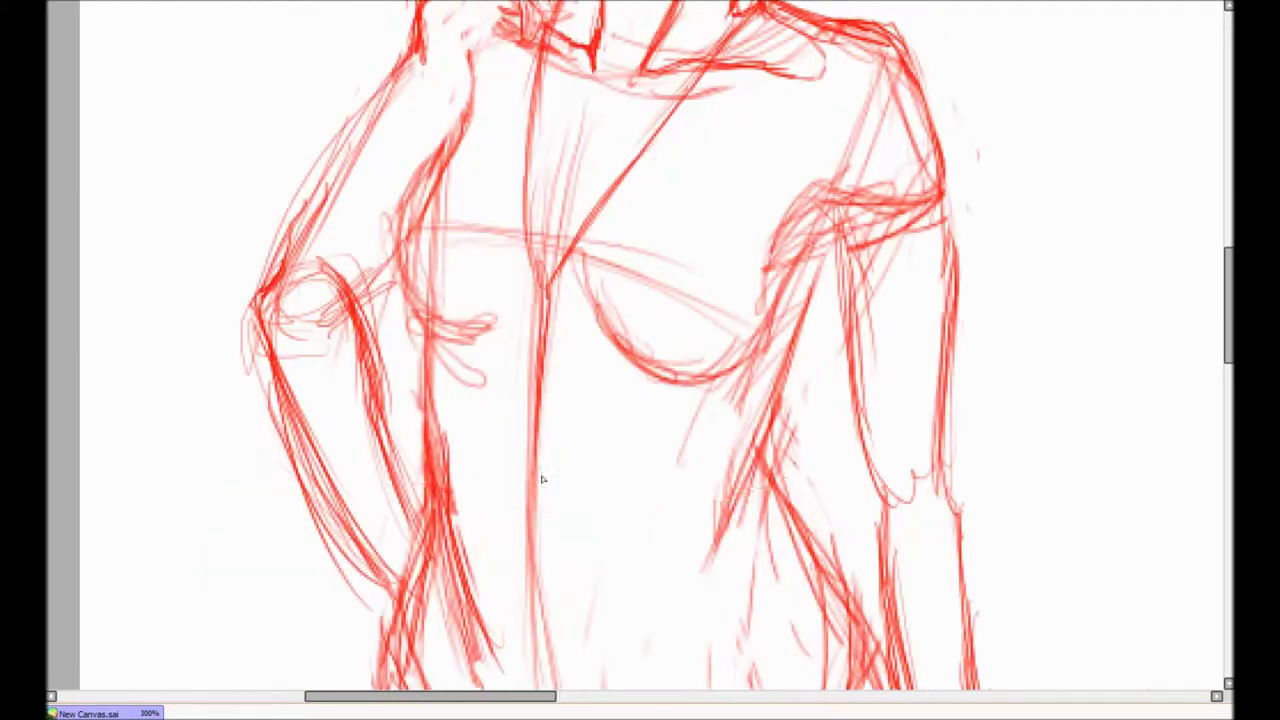
{"action": "scroll", "coordinate": [549, 178], "scroll_direction": "up", "scroll_amount": 3}
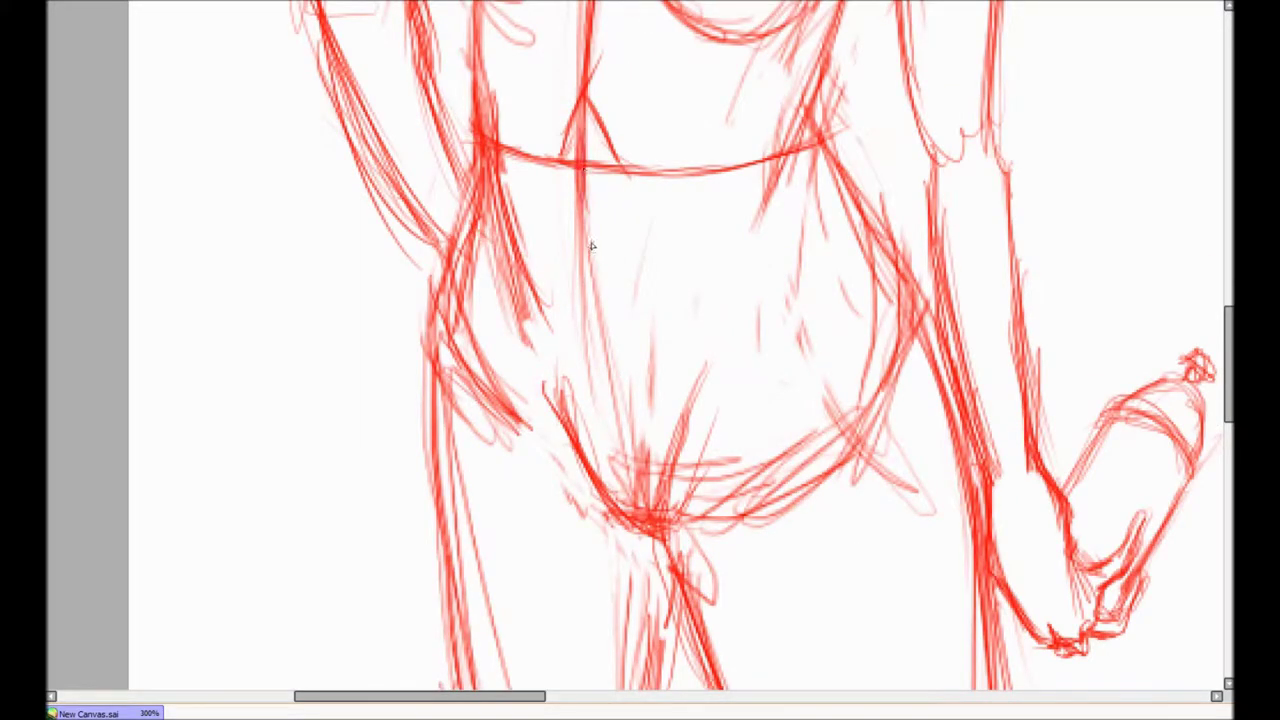
{"action": "scroll", "coordinate": [585, 172], "scroll_direction": "down", "scroll_amount": 2}
Step: Draw a curved waistband around the hips and clean up the lines inside it
{"action": "scroll", "coordinate": [700, 271], "scroll_direction": "up", "scroll_amount": 1}
{"action": "left_click_drag", "start_coordinate": [515, 245], "coordinate": [692, 276]}
{"action": "left_click_drag", "start_coordinate": [505, 295], "coordinate": [699, 312]}
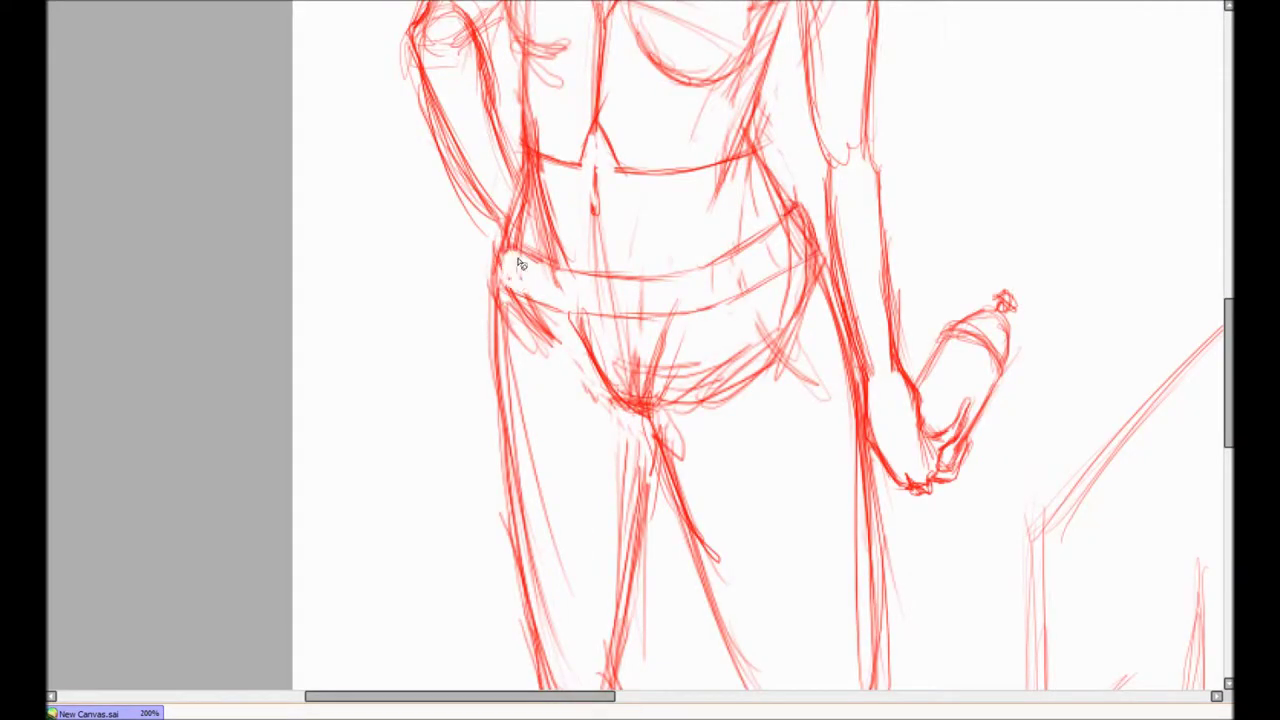
{"action": "key", "text": "h"}
{"action": "left_click_drag", "start_coordinate": [480, 218], "coordinate": [716, 262]}
{"action": "key", "text": "h"}
Step: Sketch the curved hem of a short skirt across the upper thighs
{"action": "scroll", "coordinate": [604, 316], "scroll_direction": "down", "scroll_amount": 1}
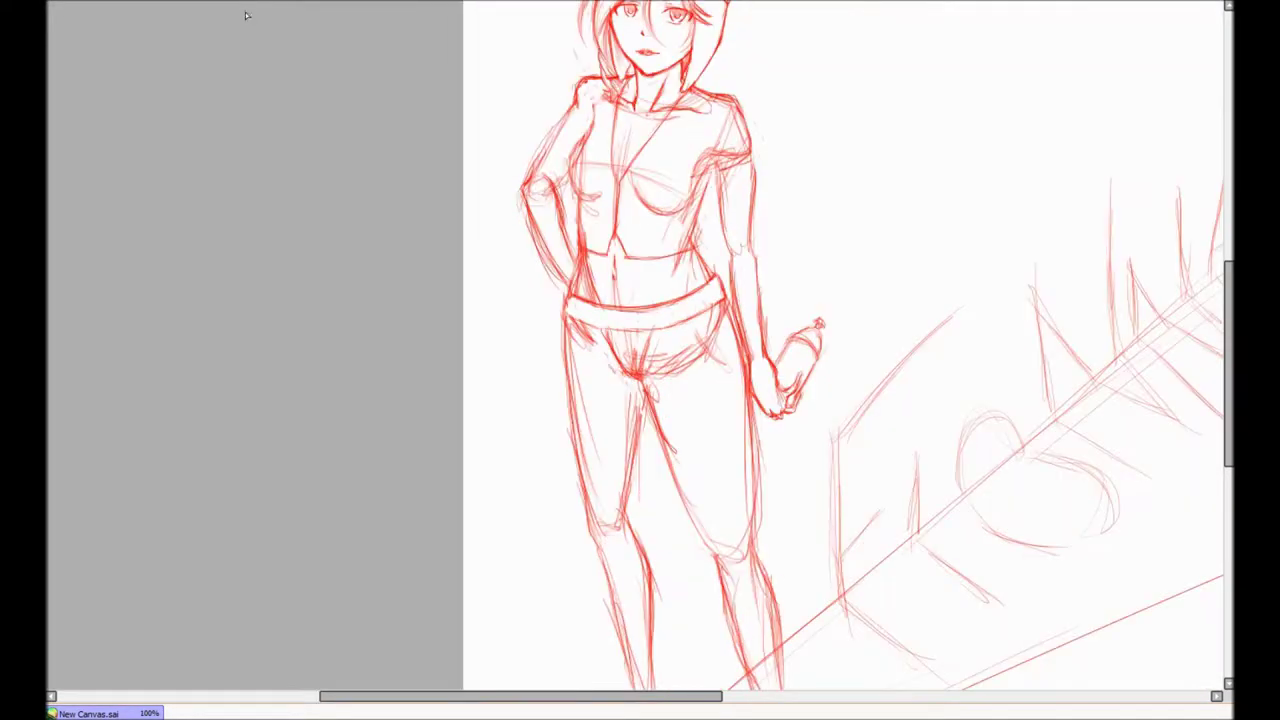
{"action": "scroll", "coordinate": [604, 316], "scroll_direction": "up", "scroll_amount": 1}
{"action": "scroll", "coordinate": [497, 427], "scroll_direction": "down", "scroll_amount": 1}
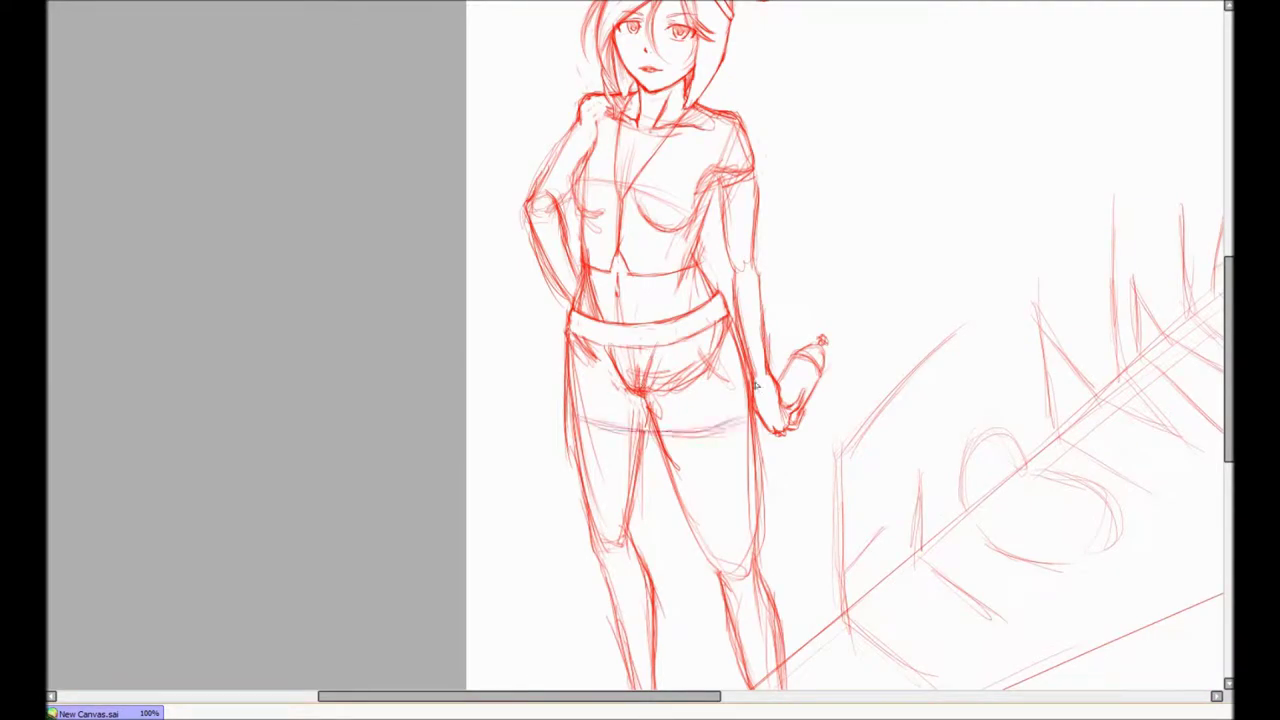
{"action": "key", "text": "h"}
{"action": "scroll", "coordinate": [565, 400], "scroll_direction": "up", "scroll_amount": 1}
Step: Erase the hip and leg construction lines inside the skirt area
{"action": "key", "text": "e"}
{"action": "mouse_move", "coordinate": [420, 330]}
{"action": "left_mouse_down"}
{"action": "mouse_move", "coordinate": [671, 429]}
{"action": "mouse_move", "coordinate": [700, 400]}
{"action": "left_mouse_up"}
{"action": "key", "text": "h"}
Step: Define the skirt's sides, hem and waistband, and add a side pocket with a dashed seam
{"action": "scroll", "coordinate": [562, 410], "scroll_direction": "down", "scroll_amount": 1}
{"action": "scroll", "coordinate": [562, 410], "scroll_direction": "up", "scroll_amount": 1}
{"action": "left_click_drag", "start_coordinate": [708, 310], "coordinate": [773, 392]}
{"action": "left_click_drag", "start_coordinate": [481, 260], "coordinate": [688, 262]}
{"action": "left_click_drag", "start_coordinate": [512, 322], "coordinate": [772, 268]}
{"action": "scroll", "coordinate": [505, 240], "scroll_direction": "up", "scroll_amount": 1}
{"action": "left_click_drag", "start_coordinate": [600, 242], "coordinate": [604, 292]}
{"action": "left_click_drag", "start_coordinate": [500, 296], "coordinate": [505, 240]}
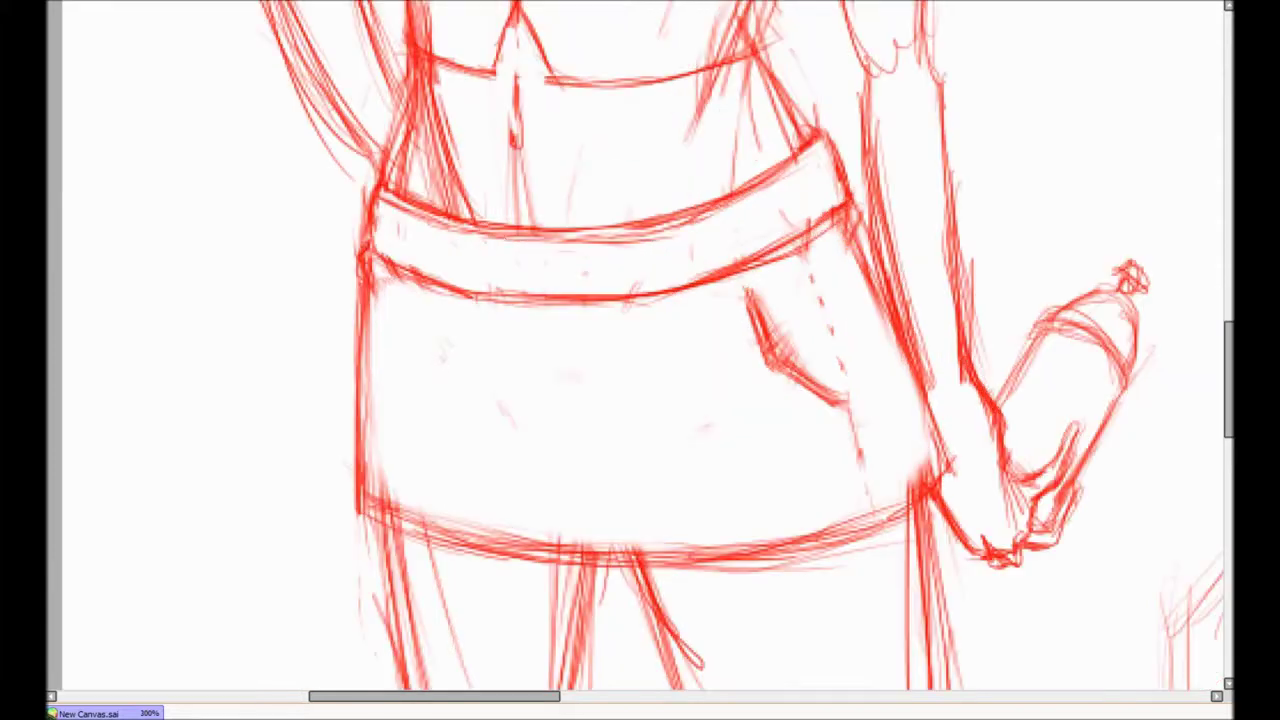
Step: Draw two belt loops at the front of the waistband and add fabric fold lines to the skirt
{"action": "left_click_drag", "start_coordinate": [622, 230], "coordinate": [820, 145]}
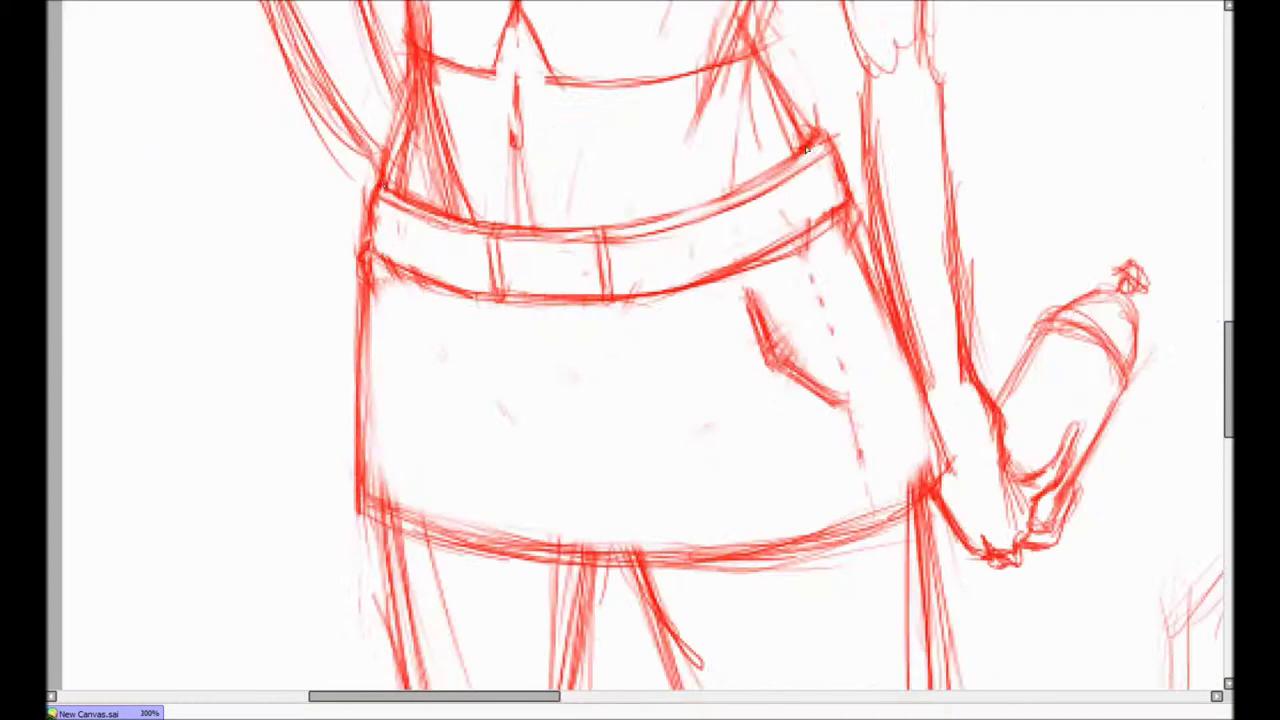
{"action": "left_click_drag", "start_coordinate": [395, 200], "coordinate": [491, 229]}
{"action": "scroll", "coordinate": [646, 232], "scroll_direction": "up", "scroll_amount": 1}
{"action": "mouse_move", "coordinate": [350, 530]}
{"action": "left_mouse_down"}
{"action": "mouse_move", "coordinate": [386, 300]}
{"action": "mouse_move", "coordinate": [420, 374]}
{"action": "left_mouse_up"}
{"action": "left_click_drag", "start_coordinate": [840, 284], "coordinate": [670, 434]}
{"action": "scroll", "coordinate": [670, 434], "scroll_direction": "down", "scroll_amount": 2}
{"action": "scroll", "coordinate": [777, 417], "scroll_direction": "up", "scroll_amount": 2}
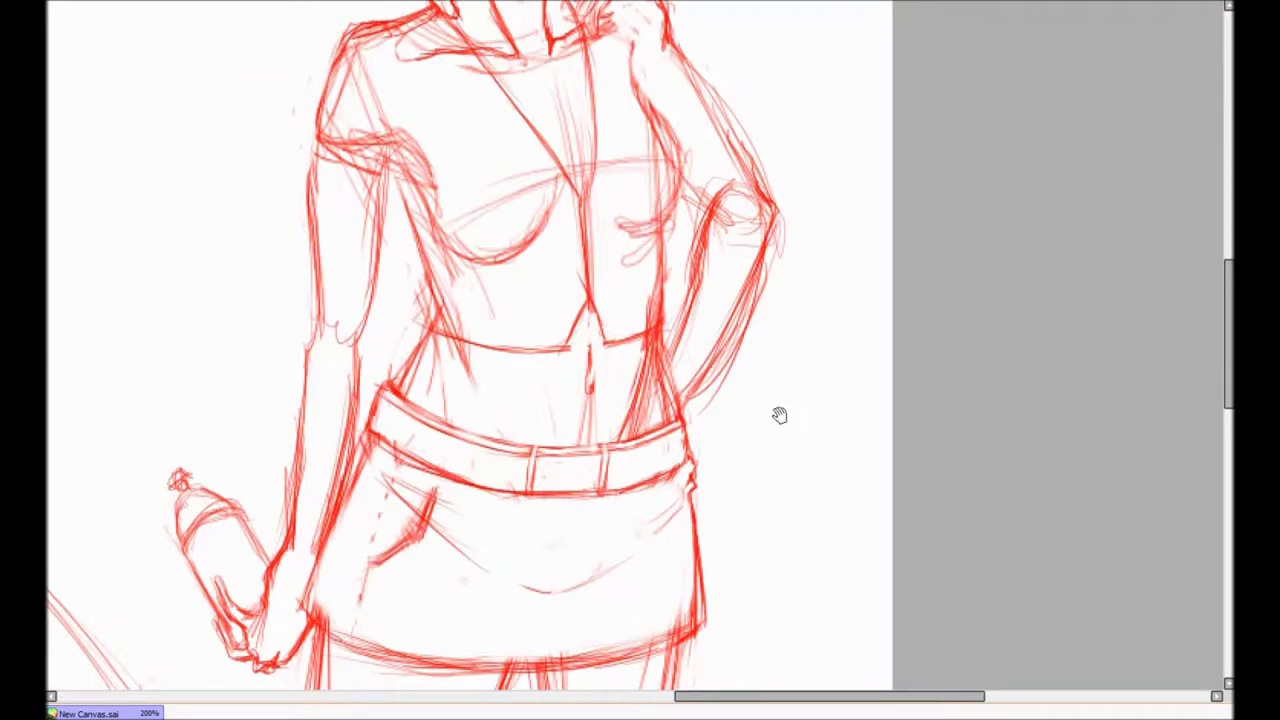
Step: Replace the skirt's plain hem with a band of ragged fur trim
{"action": "left_click_drag", "start_coordinate": [435, 385], "coordinate": [558, 493]}
{"action": "mouse_move", "coordinate": [414, 395]}
{"action": "left_mouse_down"}
{"action": "mouse_move", "coordinate": [900, 440]}
{"action": "mouse_move", "coordinate": [1050, 390]}
{"action": "left_mouse_up"}
{"action": "left_click_drag", "start_coordinate": [445, 380], "coordinate": [741, 459]}
Step: Refine the waist contour and abdomen lines between the cropped top and the waistband
{"action": "scroll", "coordinate": [475, 403], "scroll_direction": "down", "scroll_amount": 2}
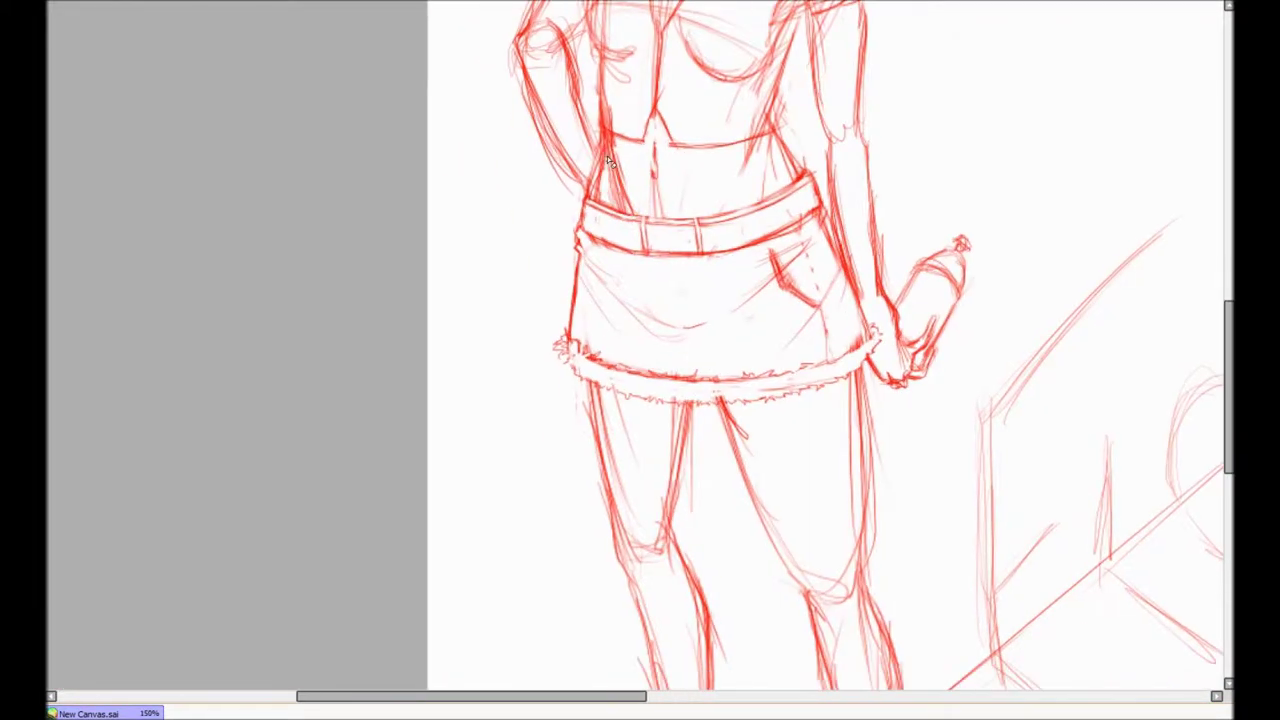
{"action": "scroll", "coordinate": [590, 198], "scroll_direction": "down", "scroll_amount": 2}
{"action": "scroll", "coordinate": [843, 320], "scroll_direction": "up", "scroll_amount": 3}
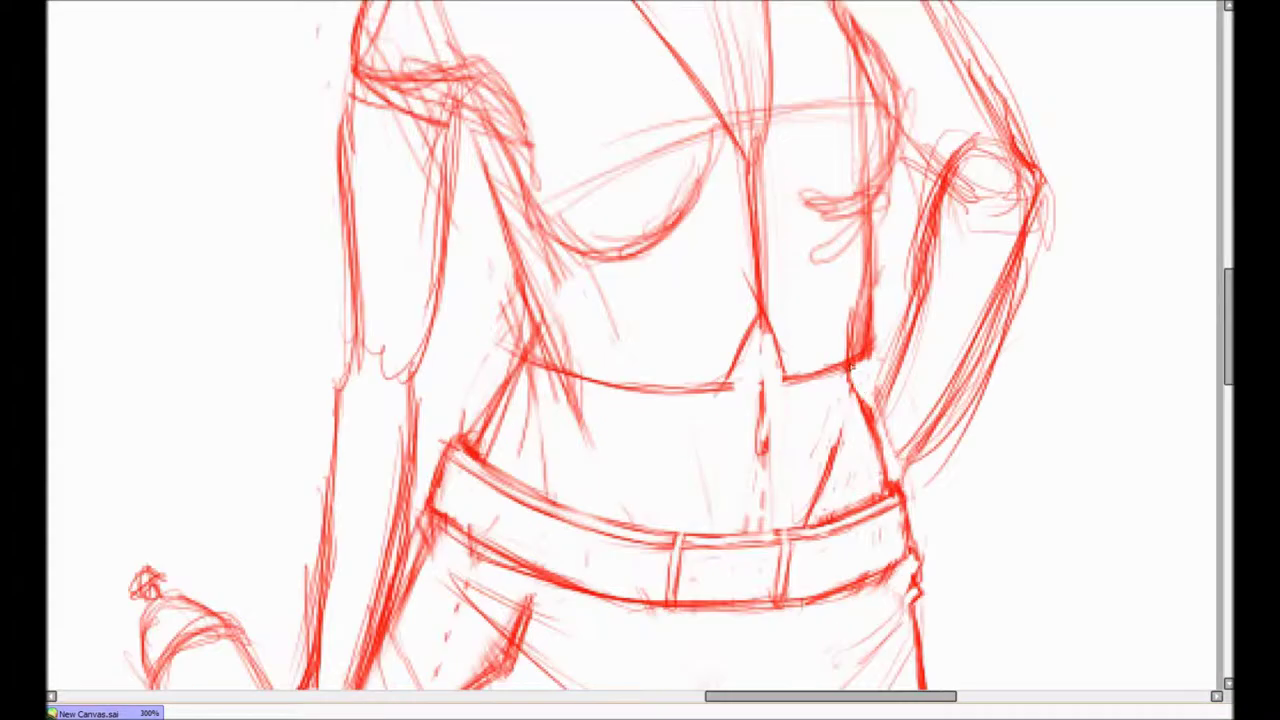
Step: Add more belt loops toward both sides of the waistband and thicken the existing ones
{"action": "scroll", "coordinate": [930, 445], "scroll_direction": "up", "scroll_amount": 1}
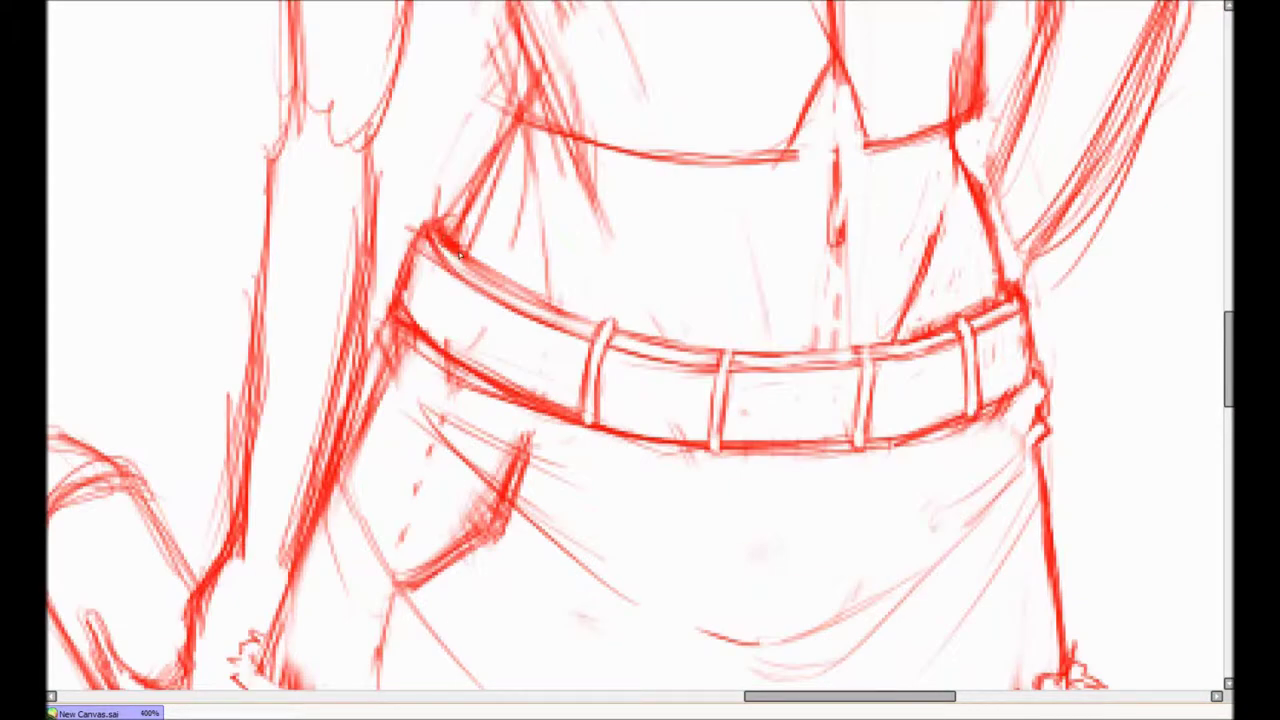
{"action": "scroll", "coordinate": [433, 226], "scroll_direction": "down", "scroll_amount": 3}
{"action": "scroll", "coordinate": [846, 606], "scroll_direction": "up", "scroll_amount": 3}
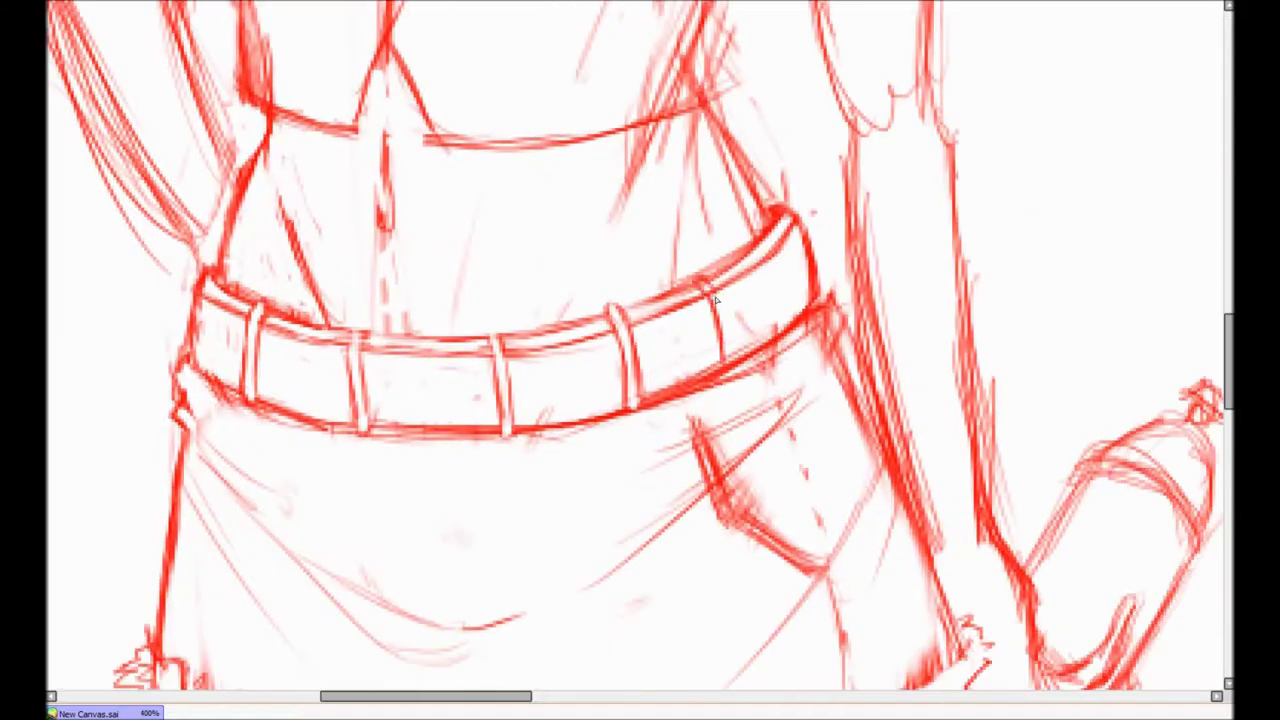
{"action": "scroll", "coordinate": [258, 311], "scroll_direction": "down", "scroll_amount": 3}
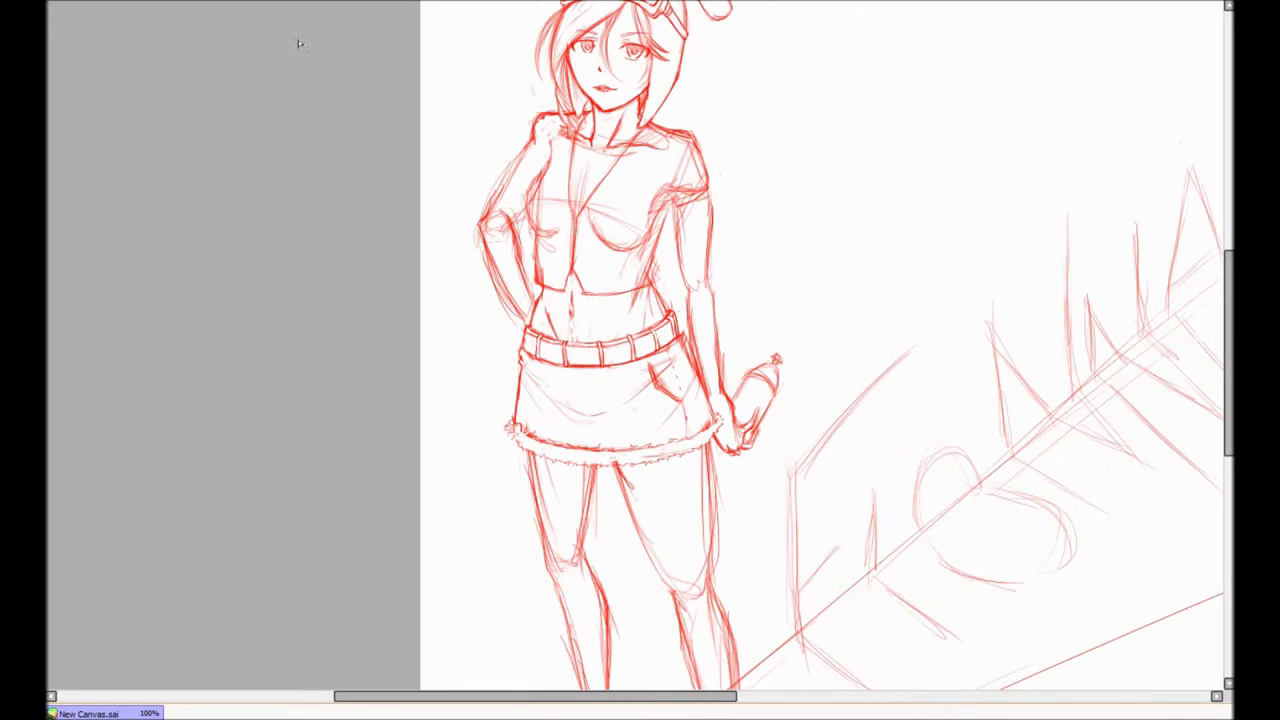
Step: Draw a rectangular belt buckle between the two front belt loops, with a bar across its middle
{"action": "scroll", "coordinate": [509, 317], "scroll_direction": "up", "scroll_amount": 4}
{"action": "mouse_move", "coordinate": [382, 262]}
{"action": "left_mouse_down"}
{"action": "mouse_move", "coordinate": [394, 396]}
{"action": "mouse_move", "coordinate": [432, 281]}
{"action": "left_mouse_up"}
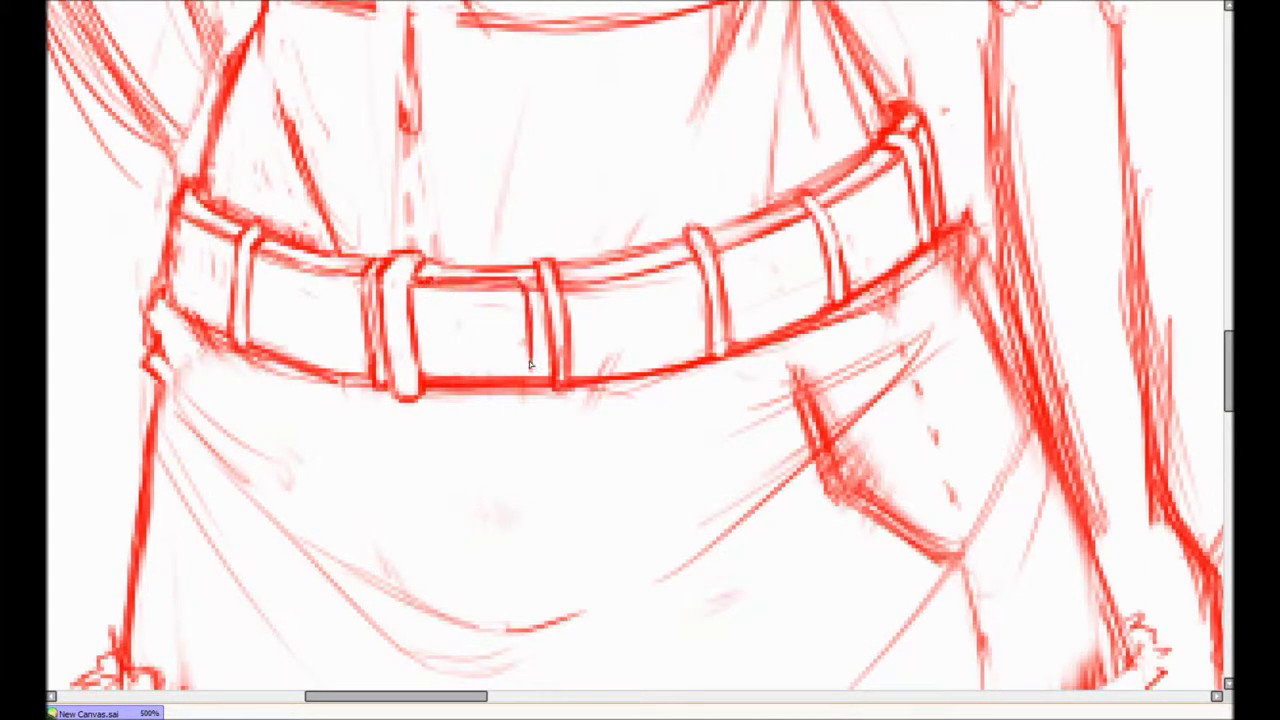
{"action": "key", "text": "ctrl+z"}
{"action": "scroll", "coordinate": [628, 272], "scroll_direction": "down", "scroll_amount": 3}
{"action": "scroll", "coordinate": [628, 272], "scroll_direction": "up", "scroll_amount": 3}
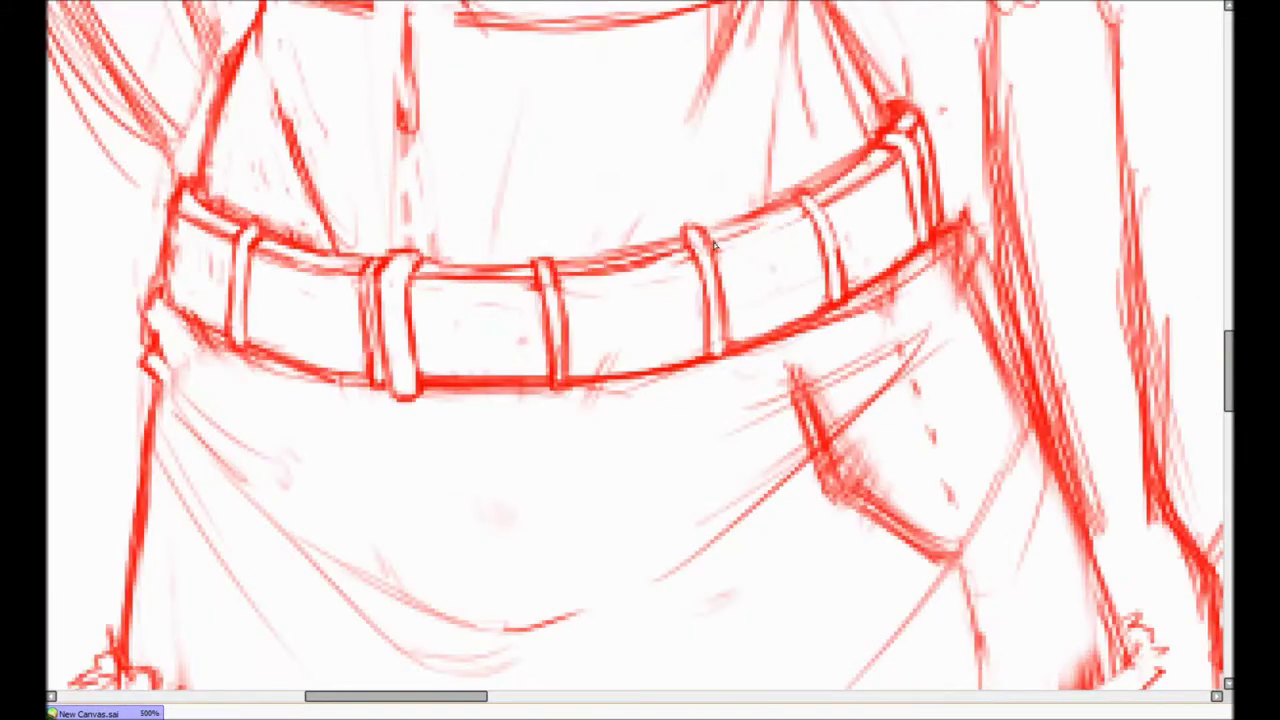
{"action": "scroll", "coordinate": [348, 272], "scroll_direction": "down", "scroll_amount": 3}
{"action": "left_click_drag", "start_coordinate": [520, 258], "coordinate": [532, 400]}
{"action": "left_click_drag", "start_coordinate": [562, 260], "coordinate": [570, 388]}
{"action": "scroll", "coordinate": [550, 248], "scroll_direction": "up", "scroll_amount": 3}
{"action": "scroll", "coordinate": [549, 247], "scroll_direction": "down", "scroll_amount": 3}
{"action": "key", "text": "h"}
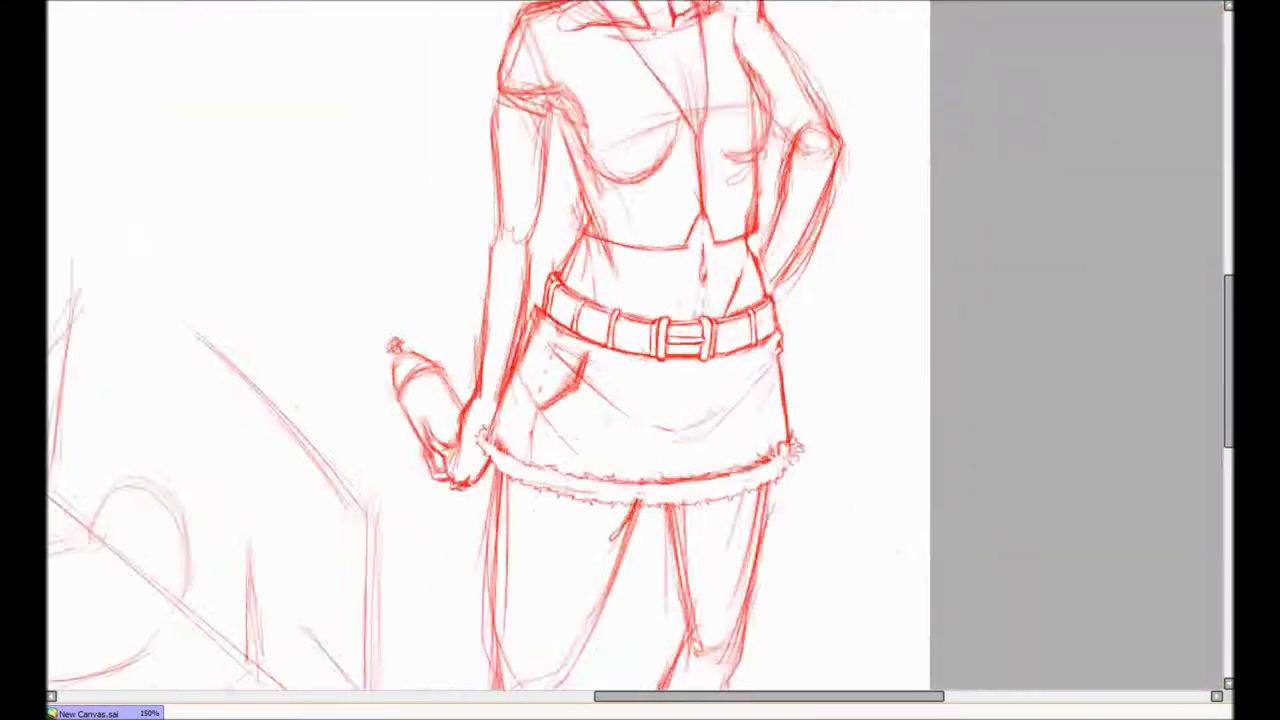
Step: Draw a wide folded boot cuff around the shin of the leg on the bottle side
{"action": "scroll", "coordinate": [697, 285], "scroll_direction": "up", "scroll_amount": 3}
{"action": "left_click_drag", "start_coordinate": [561, 316], "coordinate": [598, 440]}
{"action": "left_click_drag", "start_coordinate": [706, 272], "coordinate": [730, 400]}
{"action": "scroll", "coordinate": [539, 213], "scroll_direction": "up", "scroll_amount": 1}
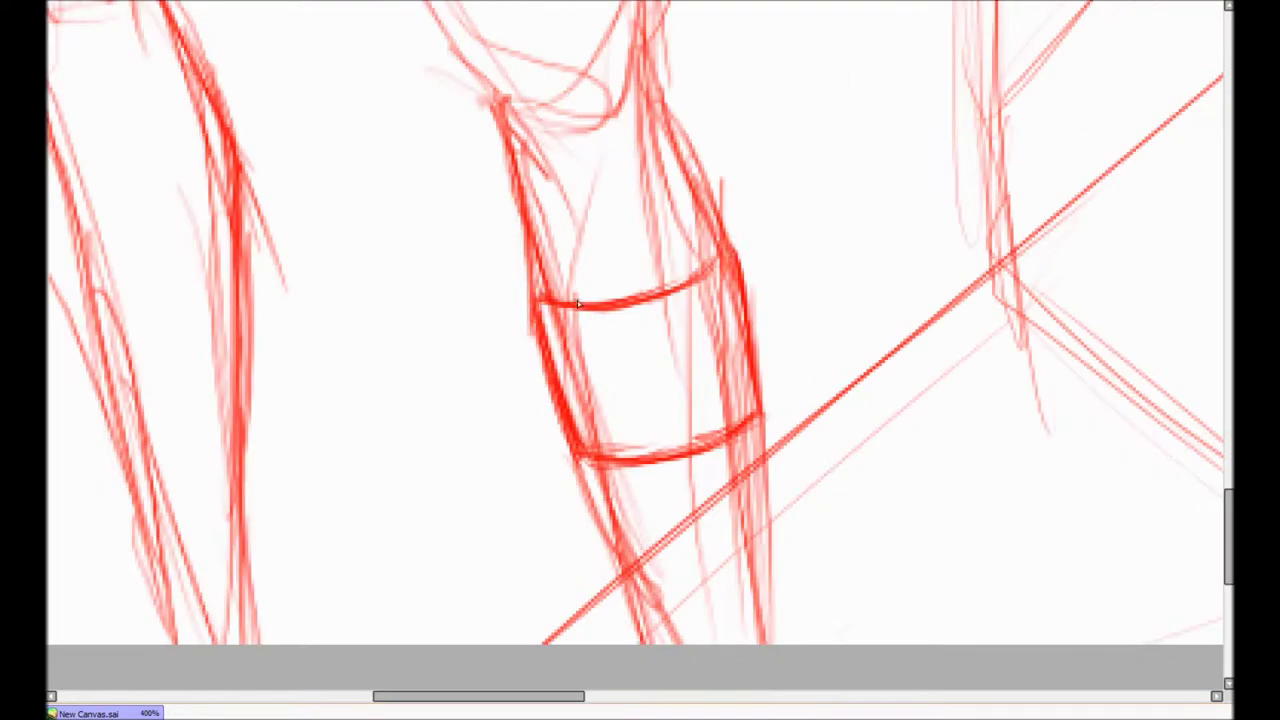
{"action": "left_click_drag", "start_coordinate": [560, 315], "coordinate": [600, 450]}
{"action": "left_click_drag", "start_coordinate": [700, 275], "coordinate": [750, 440]}
Step: Strengthen the cuffed boot's outline and erase the construction lines inside its cuff and shaft
{"action": "scroll", "coordinate": [660, 300], "scroll_direction": "down", "scroll_amount": 1}
{"action": "left_click_drag", "start_coordinate": [545, 310], "coordinate": [575, 445]}
{"action": "left_click_drag", "start_coordinate": [640, 280], "coordinate": [675, 445]}
{"action": "left_click_drag", "start_coordinate": [640, 135], "coordinate": [680, 445]}
{"action": "scroll", "coordinate": [660, 312], "scroll_direction": "down", "scroll_amount": 4}
{"action": "scroll", "coordinate": [660, 312], "scroll_direction": "up", "scroll_amount": 4}
Step: Add a seam with short crossing laces down the outer side of the cuffed boot
{"action": "left_click_drag", "start_coordinate": [625, 350], "coordinate": [670, 200]}
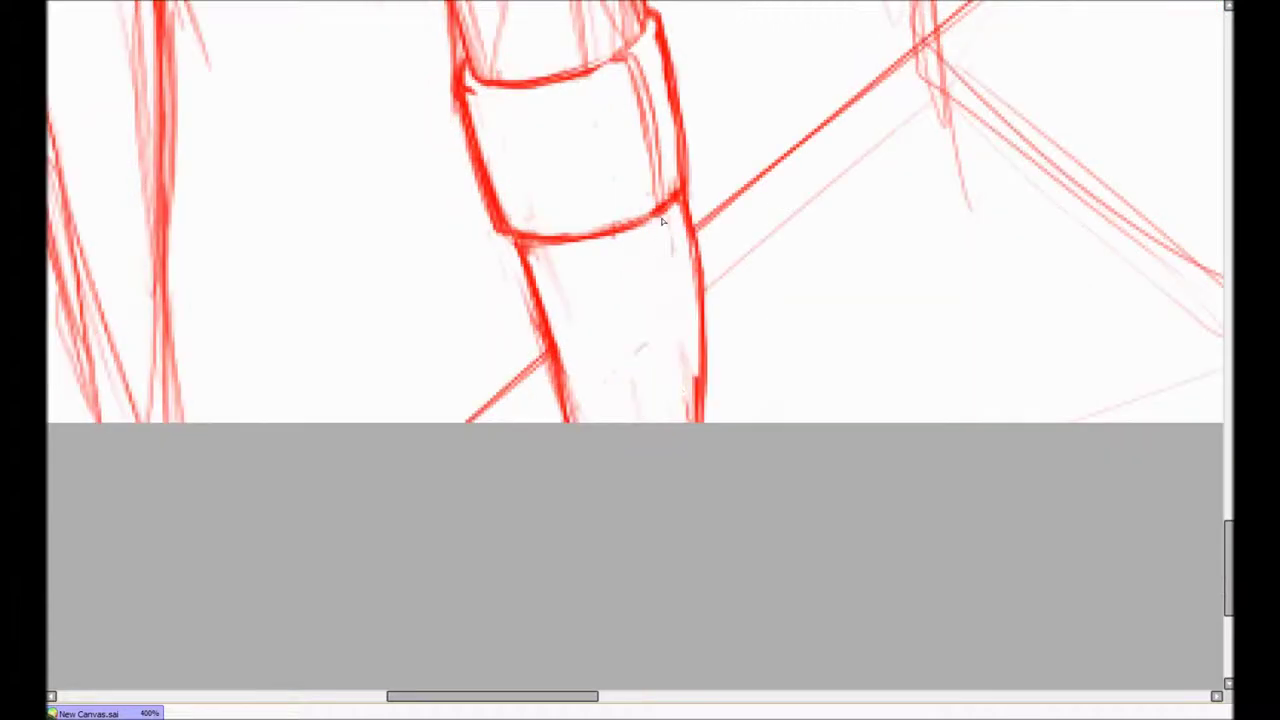
{"action": "scroll", "coordinate": [703, 402], "scroll_direction": "down", "scroll_amount": 3}
{"action": "scroll", "coordinate": [660, 220], "scroll_direction": "up", "scroll_amount": 3}
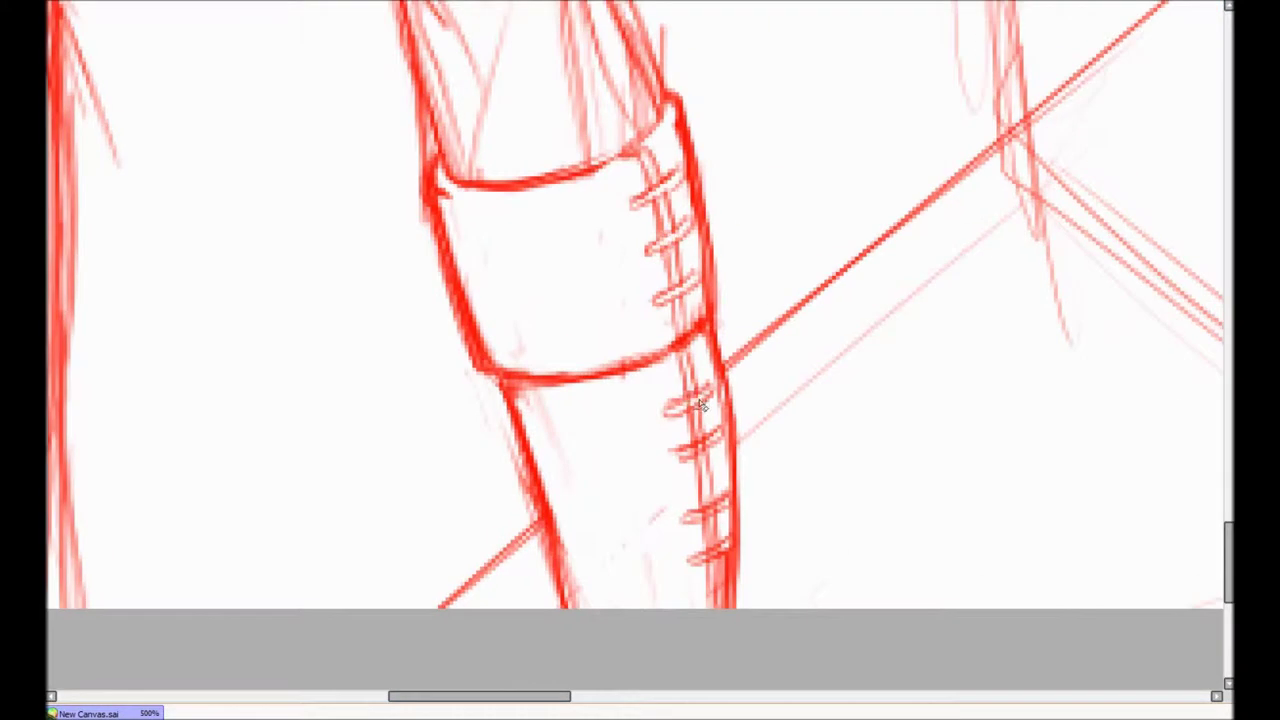
{"action": "scroll", "coordinate": [537, 381], "scroll_direction": "down", "scroll_amount": 2}
Step: Draw a matching folded cuff and boot shaft on the other leg, with a dashed seam down the shaft
{"action": "mouse_move", "coordinate": [545, 448]}
{"action": "left_mouse_down"}
{"action": "mouse_move", "coordinate": [632, 438]}
{"action": "mouse_move", "coordinate": [645, 505]}
{"action": "left_mouse_up"}
{"action": "key", "text": "Insert"}
{"action": "left_click_drag", "start_coordinate": [640, 455], "coordinate": [638, 590]}
{"action": "left_click_drag", "start_coordinate": [705, 450], "coordinate": [690, 590]}
{"action": "key", "text": "Insert"}
{"action": "scroll", "coordinate": [633, 508], "scroll_direction": "down", "scroll_amount": 2}
{"action": "scroll", "coordinate": [580, 300], "scroll_direction": "up", "scroll_amount": 3}
{"action": "left_click_drag", "start_coordinate": [500, 250], "coordinate": [660, 345]}
{"action": "left_click_drag", "start_coordinate": [575, 480], "coordinate": [587, 262]}
{"action": "scroll", "coordinate": [616, 255], "scroll_direction": "down", "scroll_amount": 4}
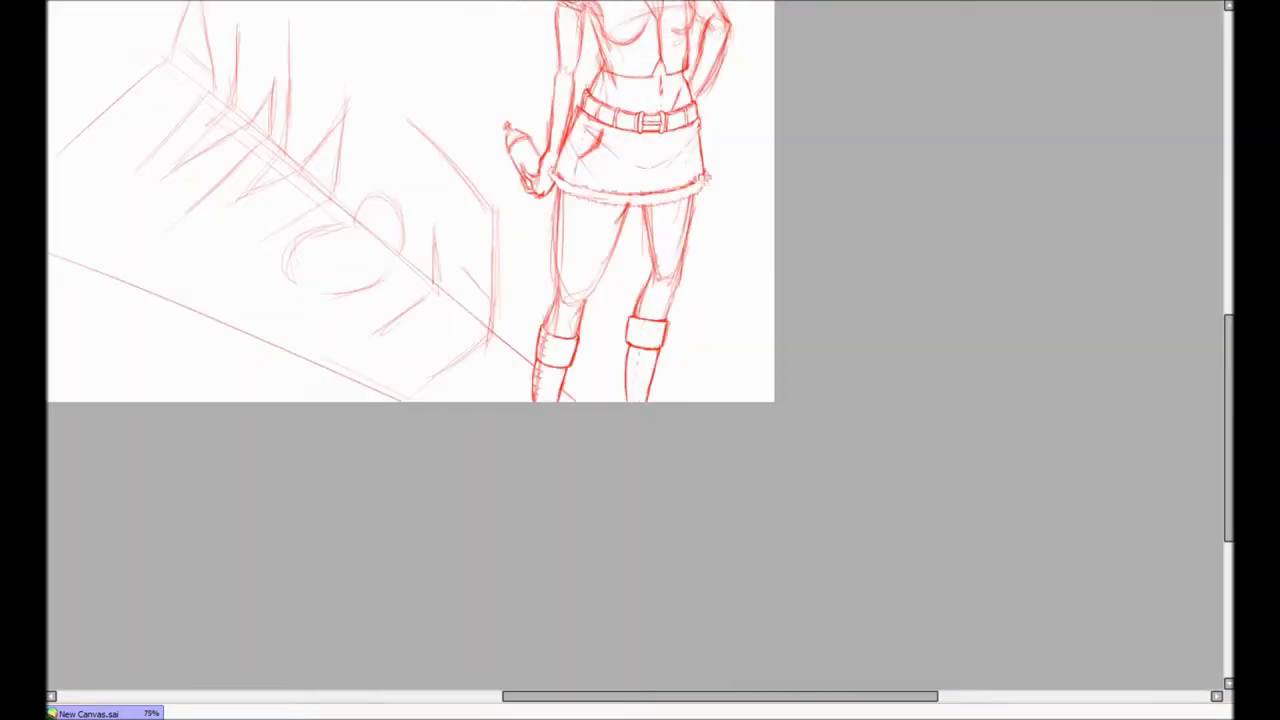
Step: Redraw the thigh and knee contours of the leg with the laced boot and clean away the rough lines
{"action": "scroll", "coordinate": [623, 346], "scroll_direction": "up", "scroll_amount": 3}
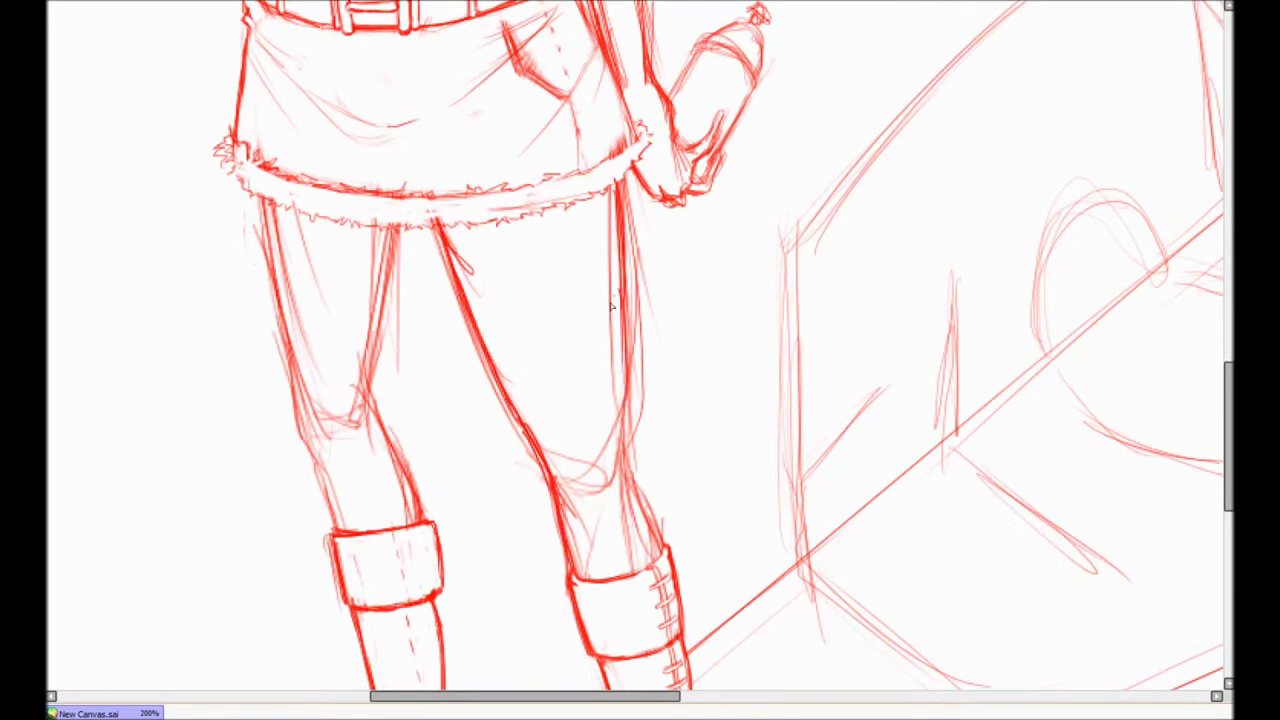
{"action": "left_click_drag", "start_coordinate": [460, 257], "coordinate": [645, 530]}
{"action": "scroll", "coordinate": [591, 507], "scroll_direction": "down", "scroll_amount": 3}
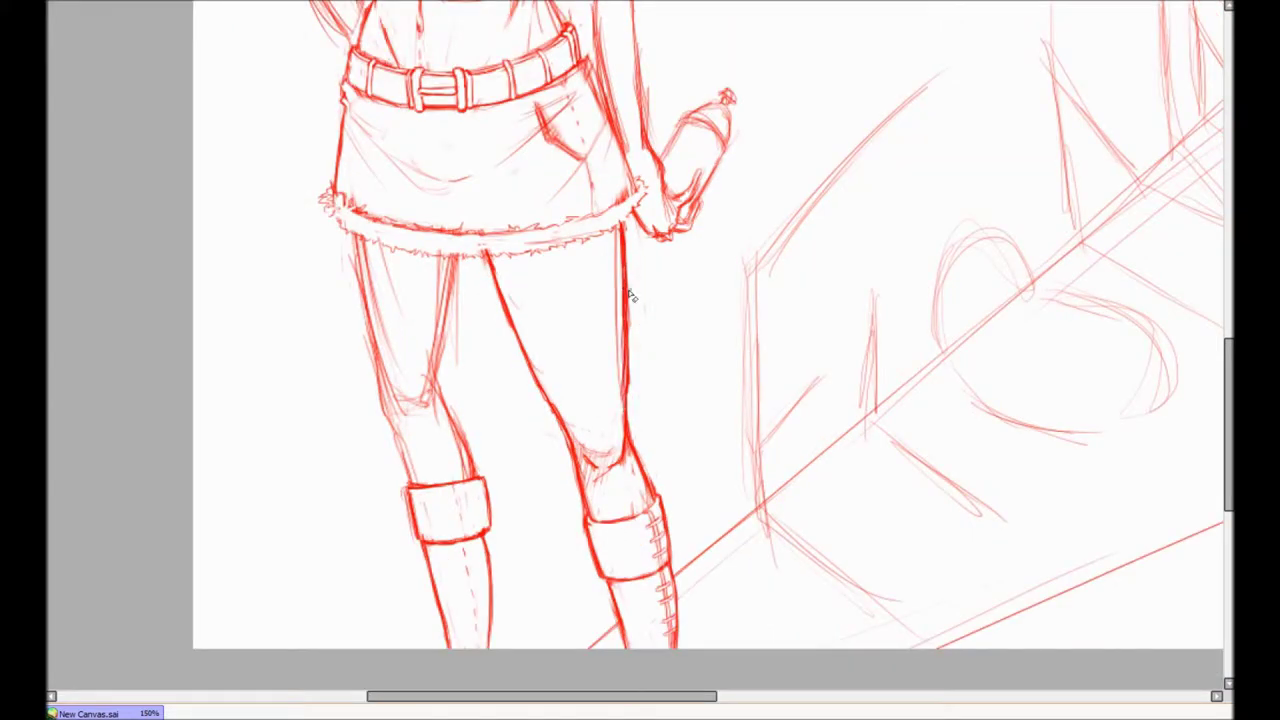
Step: Draw crosshatched stocking stripes down the laced-boot leg and clean up the other leg's outline
{"action": "key", "text": "h"}
{"action": "scroll", "coordinate": [648, 293], "scroll_direction": "up", "scroll_amount": 3}
{"action": "key", "text": "h"}
{"action": "scroll", "coordinate": [780, 294], "scroll_direction": "down", "scroll_amount": 3}
{"action": "scroll", "coordinate": [780, 294], "scroll_direction": "up", "scroll_amount": 4}
{"action": "scroll", "coordinate": [452, 476], "scroll_direction": "down", "scroll_amount": 1}
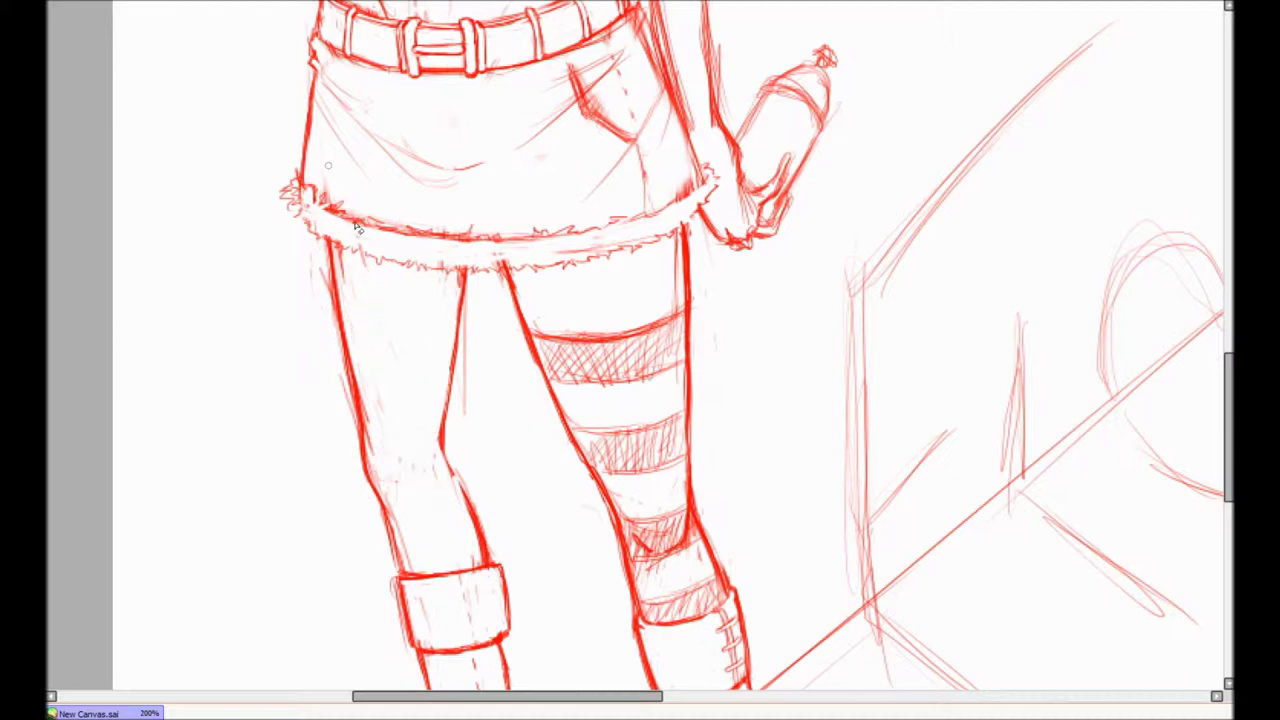
Step: Tidy the plain leg's thigh and knee lines and redraw the seam of its boot as a solid line
{"action": "key", "text": "h"}
{"action": "scroll", "coordinate": [715, 522], "scroll_direction": "up", "scroll_amount": 1}
{"action": "scroll", "coordinate": [800, 279], "scroll_direction": "down", "scroll_amount": 2}
{"action": "scroll", "coordinate": [705, 350], "scroll_direction": "up", "scroll_amount": 1}
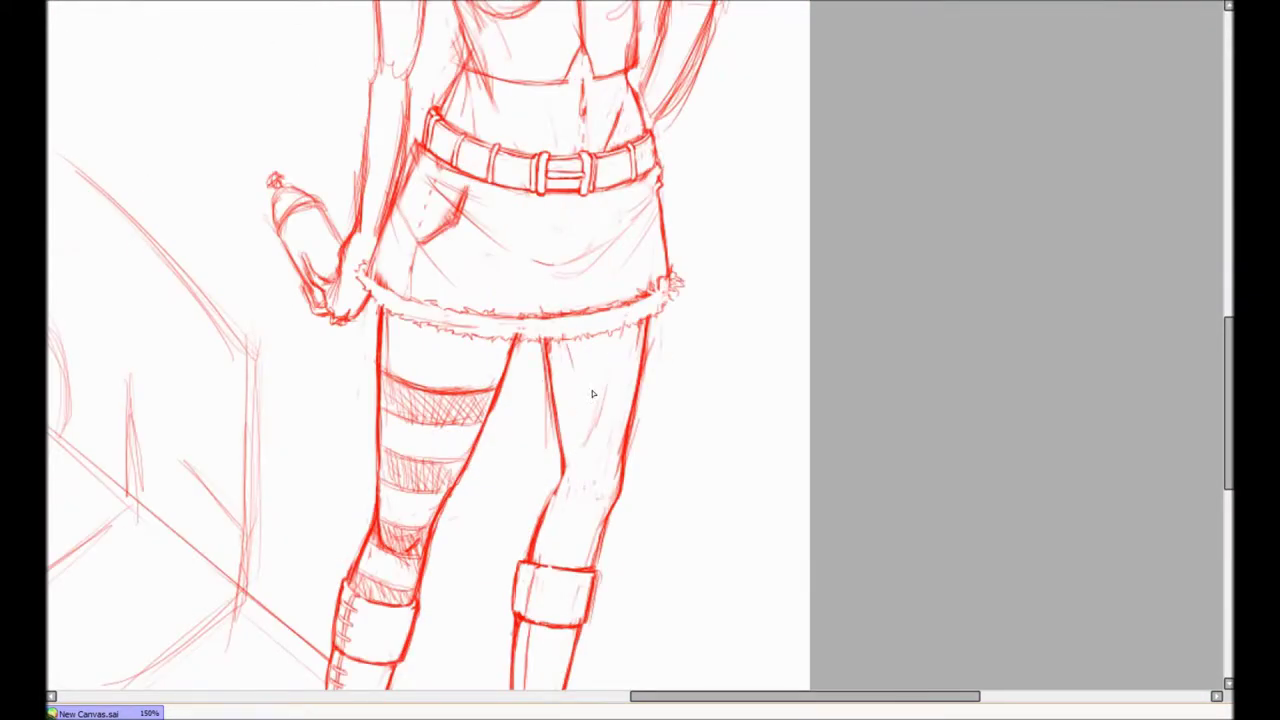
{"action": "key", "text": "h"}
{"action": "scroll", "coordinate": [592, 394], "scroll_direction": "down", "scroll_amount": 3}
{"action": "scroll", "coordinate": [730, 374], "scroll_direction": "up", "scroll_amount": 4}
{"action": "key", "text": "h"}
{"action": "scroll", "coordinate": [553, 366], "scroll_direction": "down", "scroll_amount": 3}
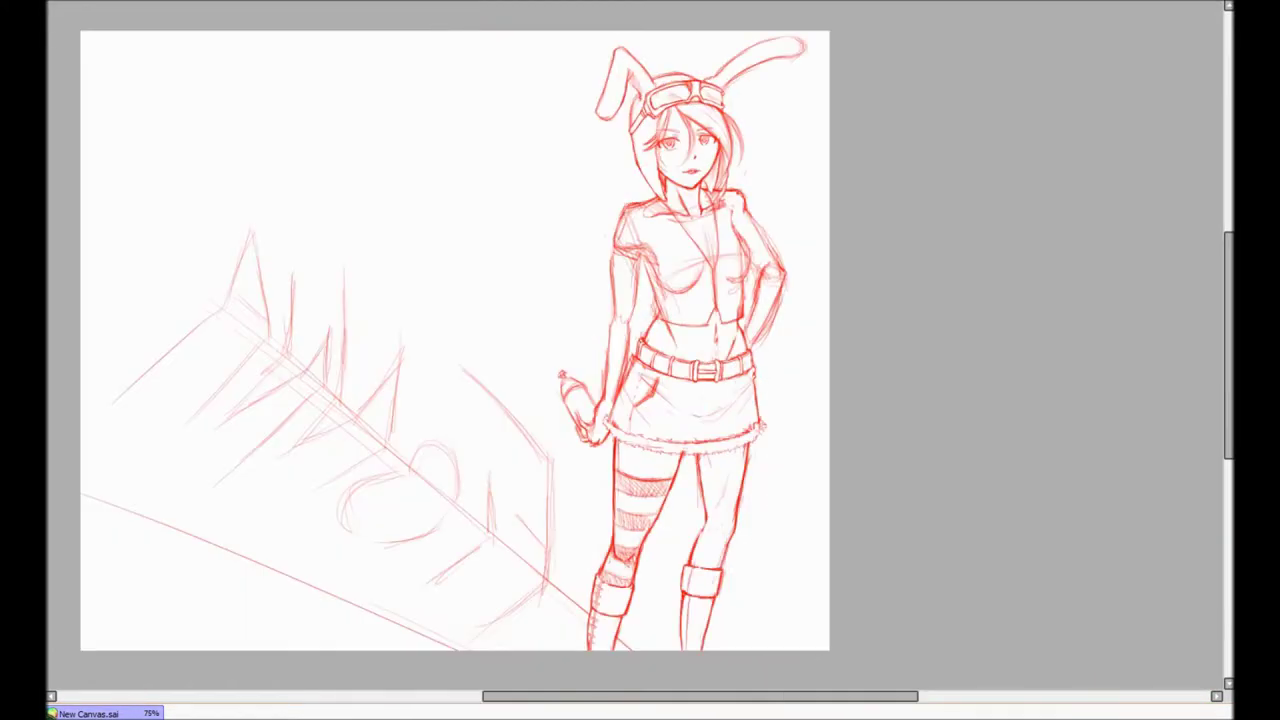
Step: Erase the old cropped top's front opening and hem from the torso
{"action": "key", "text": "h"}
{"action": "scroll", "coordinate": [600, 300], "scroll_direction": "up", "scroll_amount": 3}
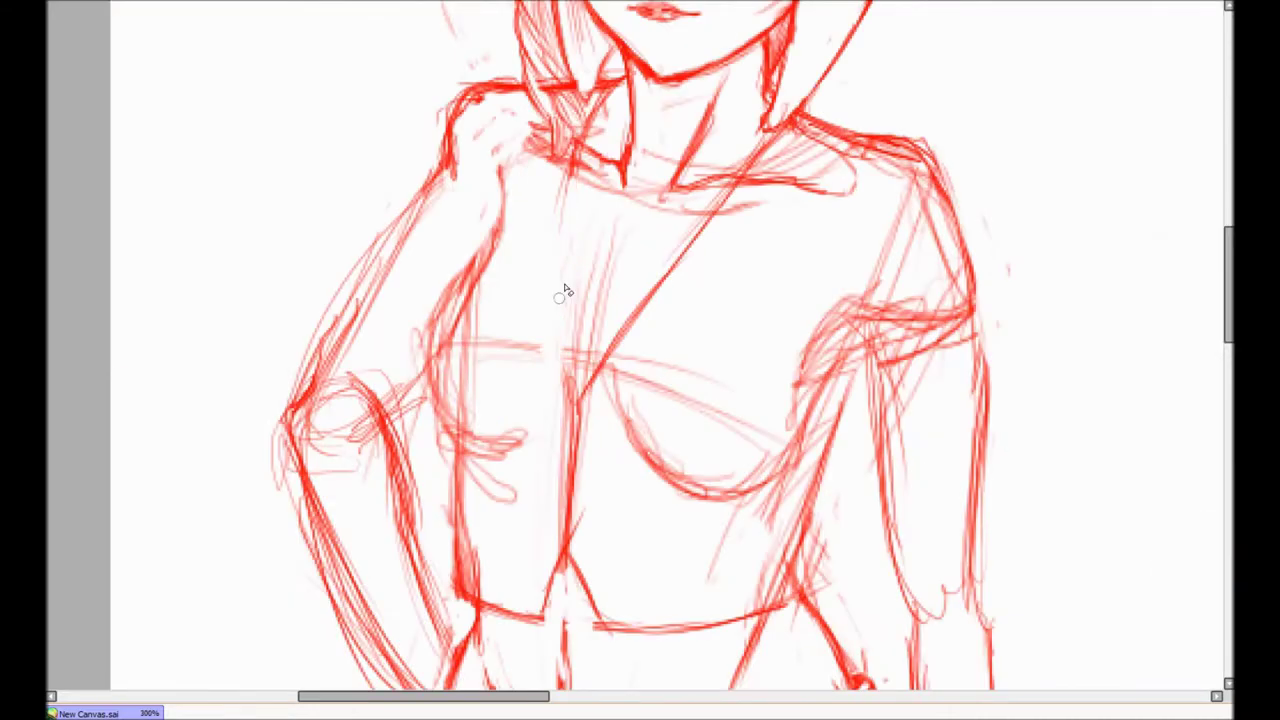
{"action": "scroll", "coordinate": [617, 363], "scroll_direction": "down", "scroll_amount": 3}
{"action": "scroll", "coordinate": [617, 363], "scroll_direction": "up", "scroll_amount": 3}
{"action": "scroll", "coordinate": [617, 363], "scroll_direction": "down", "scroll_amount": 3}
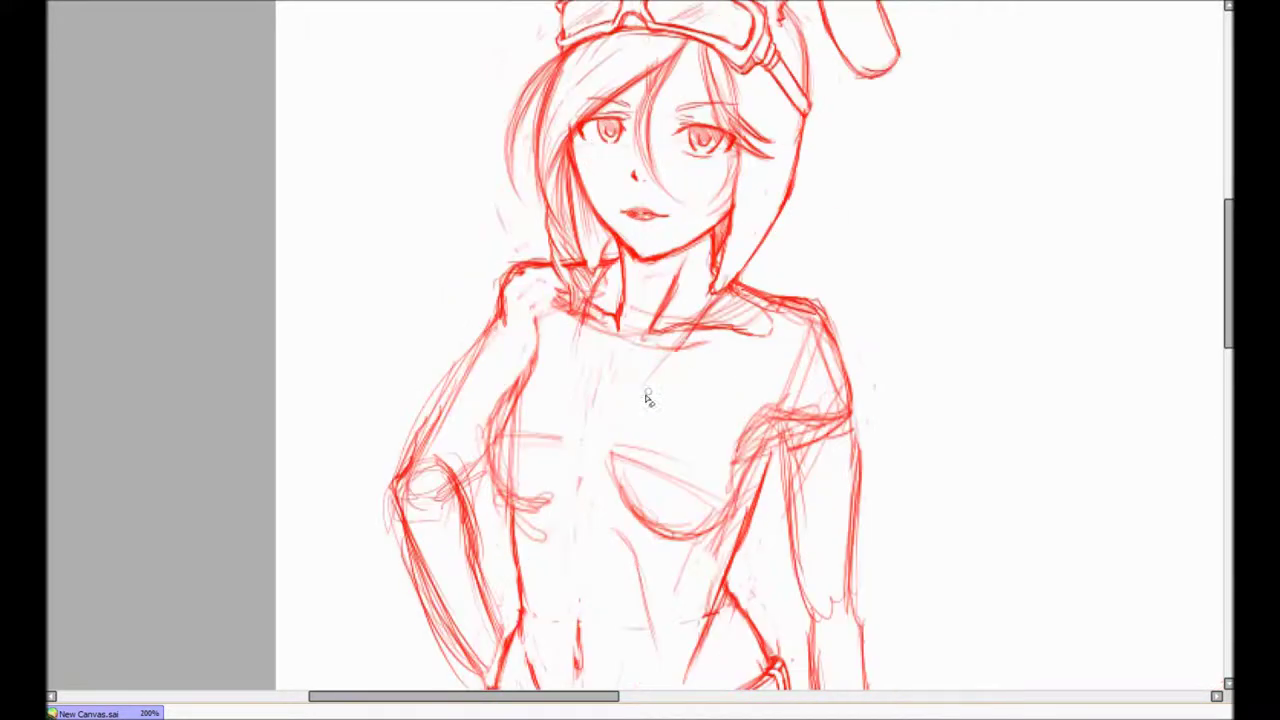
Step: Sketch light anatomy lines on the chest, ribs and abdomen of the bare torso
{"action": "scroll", "coordinate": [617, 363], "scroll_direction": "up", "scroll_amount": 3}
{"action": "left_click_drag", "start_coordinate": [995, 650], "coordinate": [991, 285]}
{"action": "scroll", "coordinate": [991, 285], "scroll_direction": "down", "scroll_amount": 3}
{"action": "scroll", "coordinate": [991, 285], "scroll_direction": "up", "scroll_amount": 3}
{"action": "scroll", "coordinate": [991, 285], "scroll_direction": "down", "scroll_amount": 2}
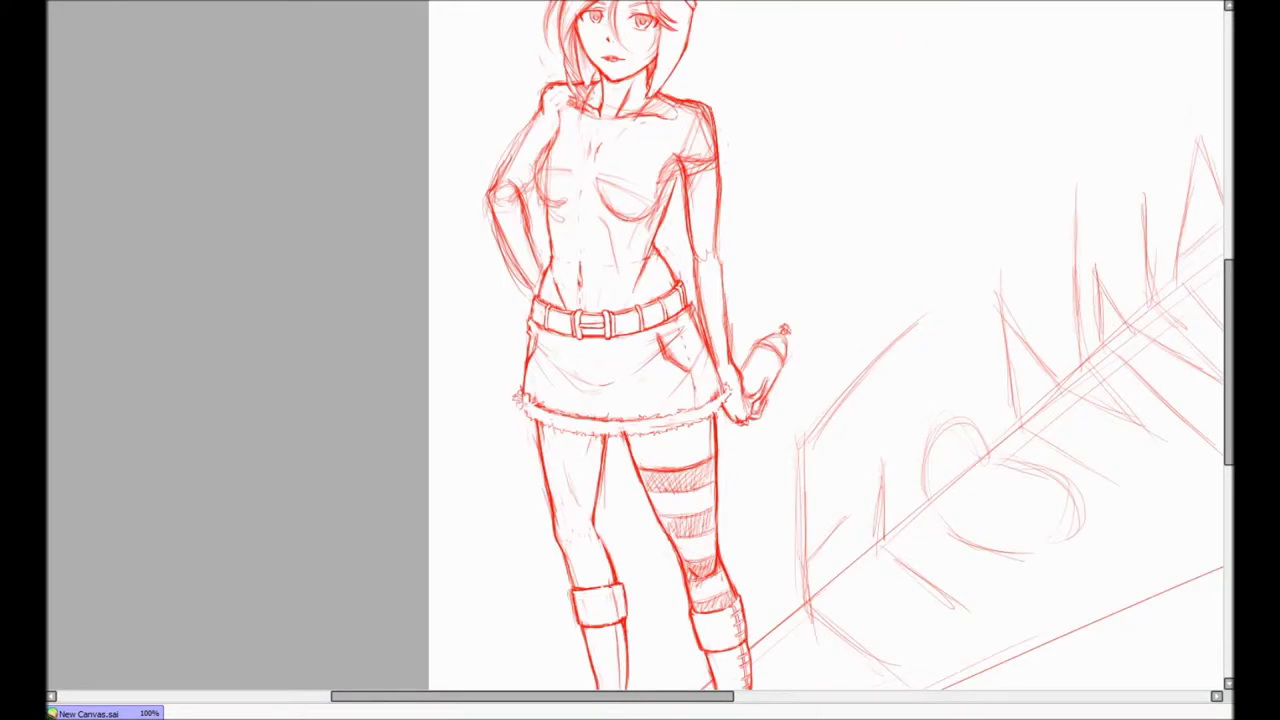
Step: Redraw the bust and side contours with stronger lines and sketch fingers beside the belt at the hip
{"action": "key", "text": "Insert"}
{"action": "scroll", "coordinate": [823, 371], "scroll_direction": "up", "scroll_amount": 2}
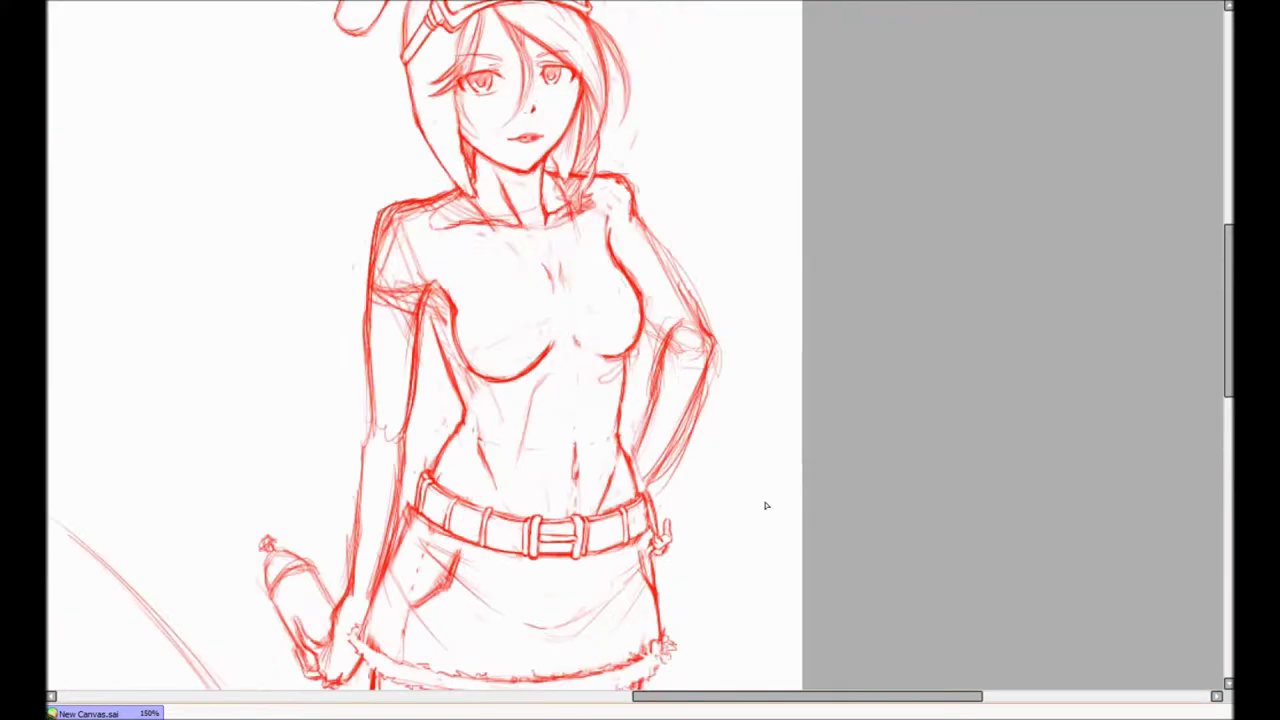
{"action": "key", "text": "Insert"}
{"action": "scroll", "coordinate": [357, 32], "scroll_direction": "down", "scroll_amount": 2}
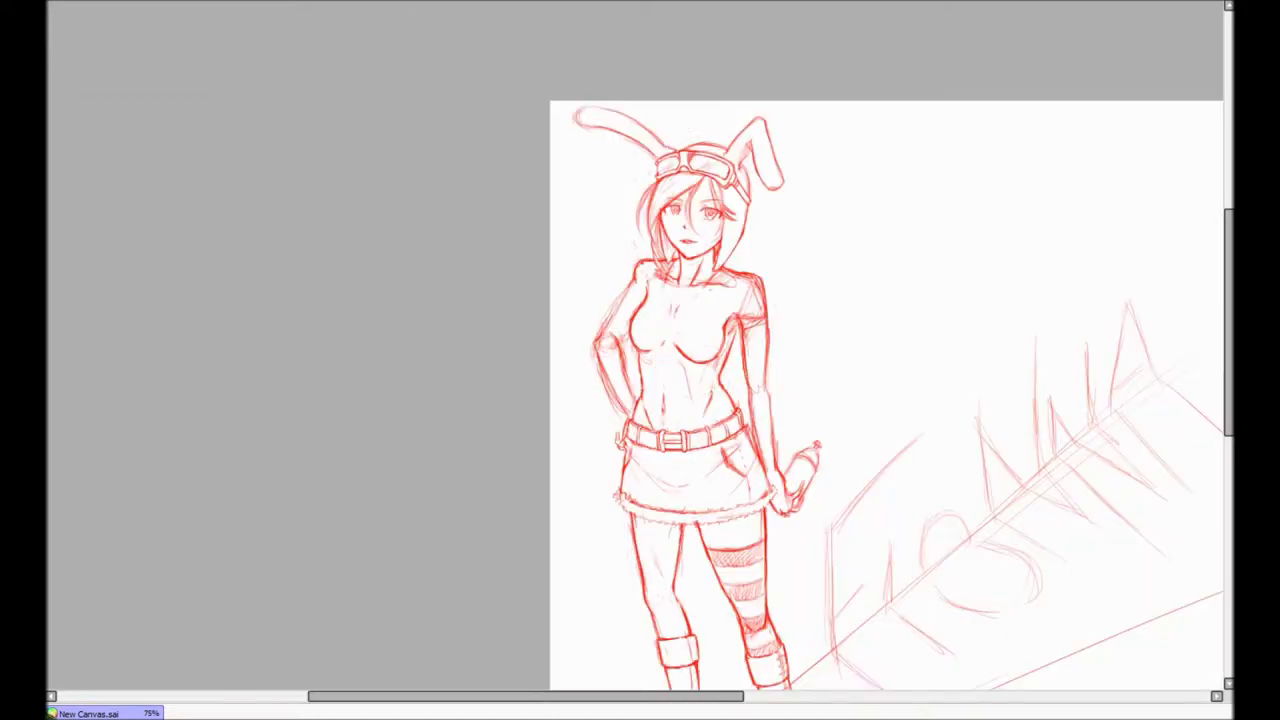
{"action": "key", "text": "Insert"}
Step: Draw a strapless cropped top over the bust, with a loose hem above the waist
{"action": "scroll", "coordinate": [634, 480], "scroll_direction": "up", "scroll_amount": 3}
{"action": "left_click_drag", "start_coordinate": [634, 480], "coordinate": [690, 548]}
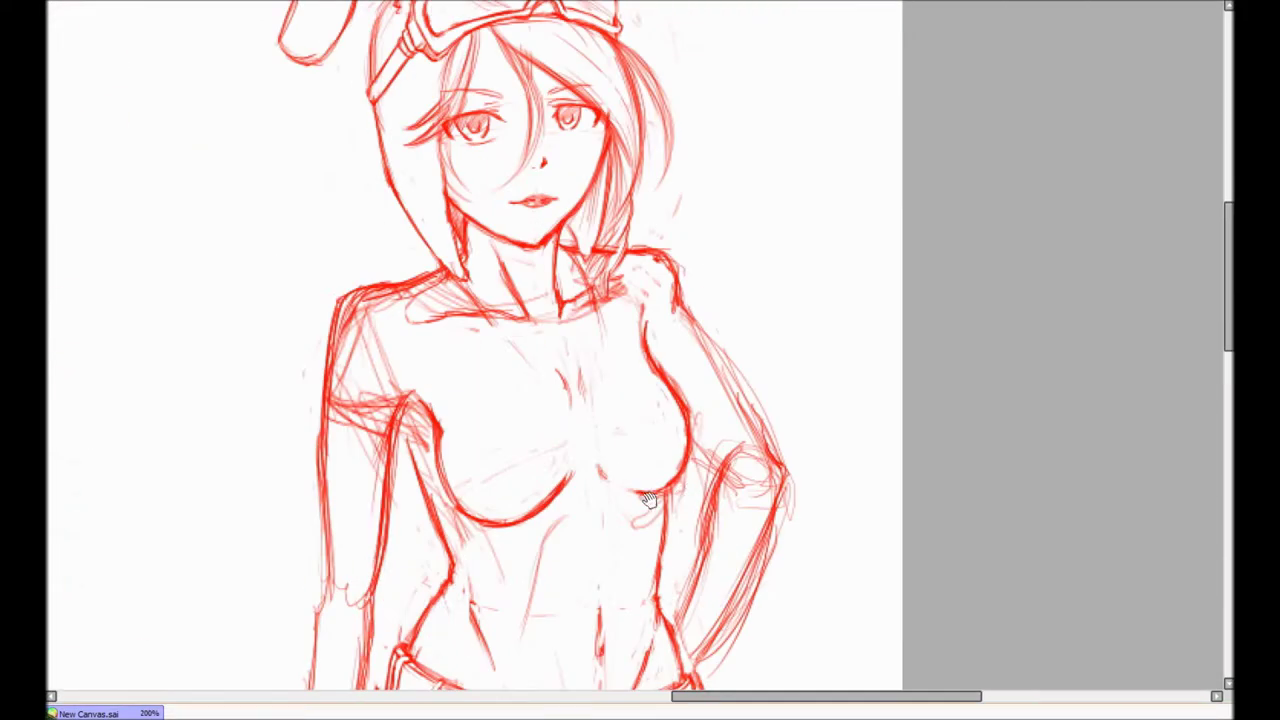
{"action": "left_click_drag", "start_coordinate": [658, 496], "coordinate": [728, 467]}
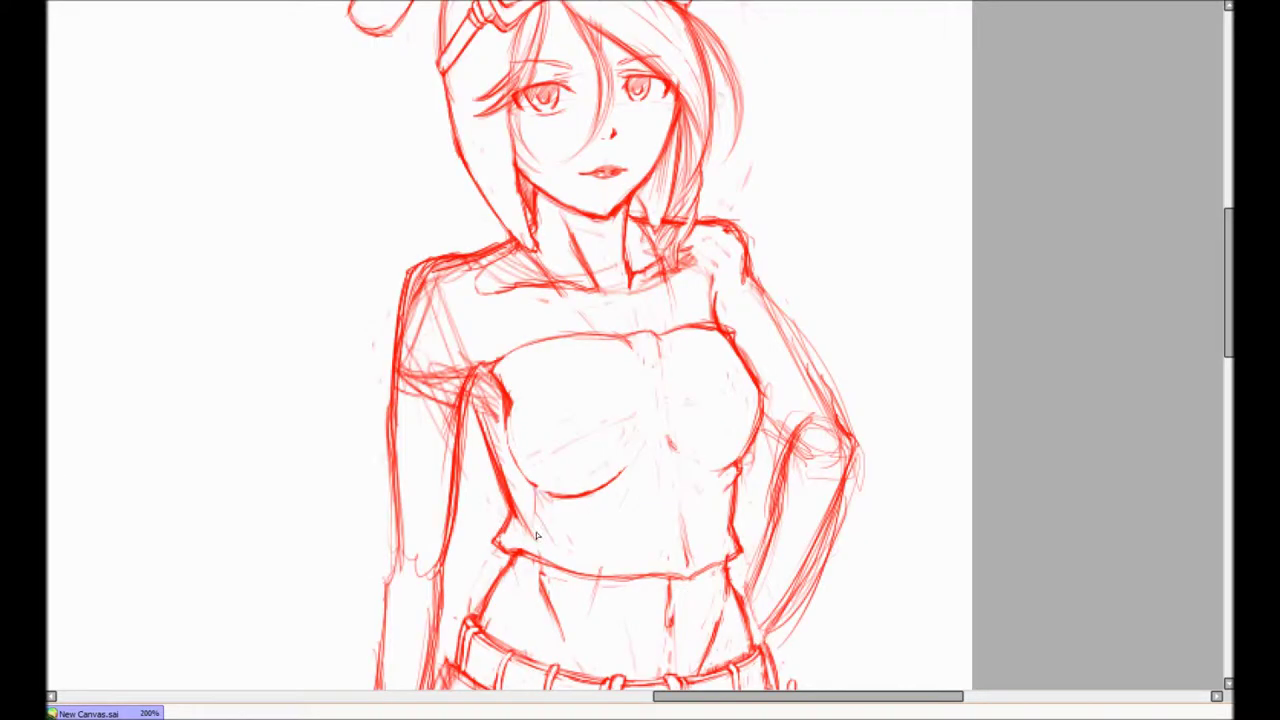
Step: Hatch shading across the lower bust of the strapless top and add folds near its hem
{"action": "left_click_drag", "start_coordinate": [668, 437], "coordinate": [600, 475]}
{"action": "left_click_drag", "start_coordinate": [720, 410], "coordinate": [620, 480]}
{"action": "scroll", "coordinate": [644, 432], "scroll_direction": "down", "scroll_amount": 3}
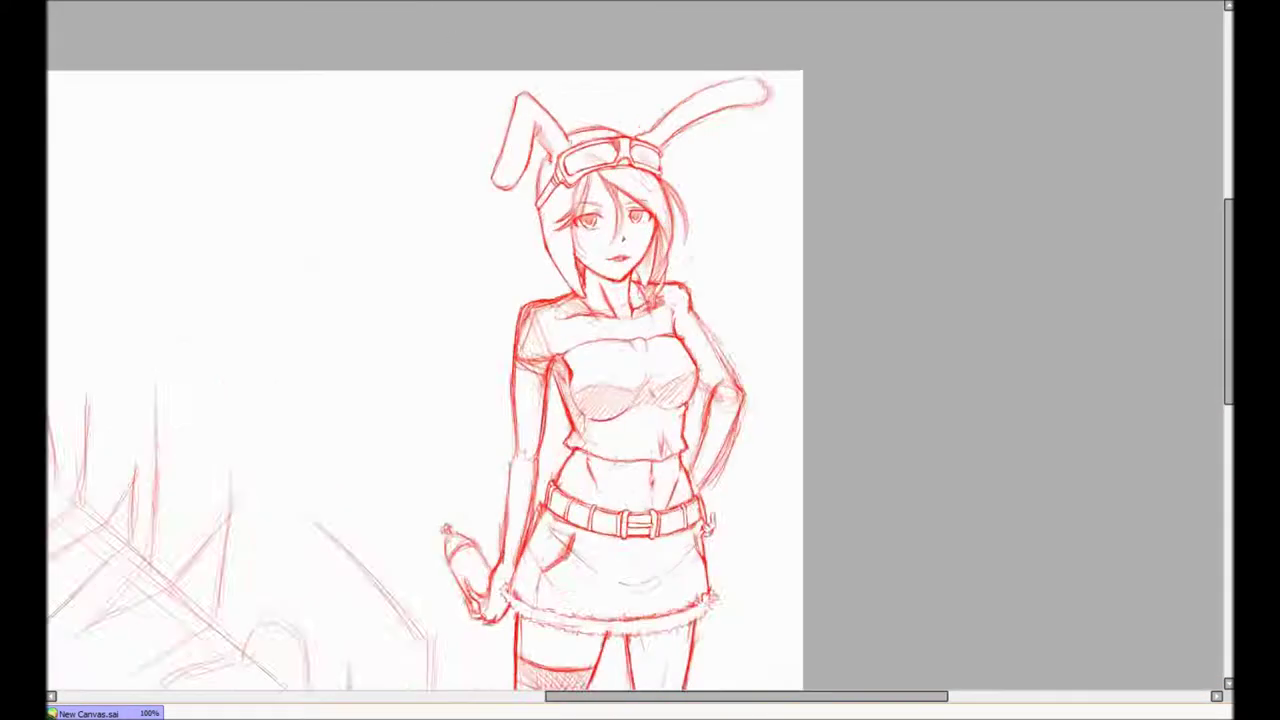
Step: Draw a buttoned cuff at the bent arm's wrist and refine the forearm and elbow folds
{"action": "scroll", "coordinate": [644, 432], "scroll_direction": "up", "scroll_amount": 2}
{"action": "scroll", "coordinate": [630, 400], "scroll_direction": "up", "scroll_amount": 2}
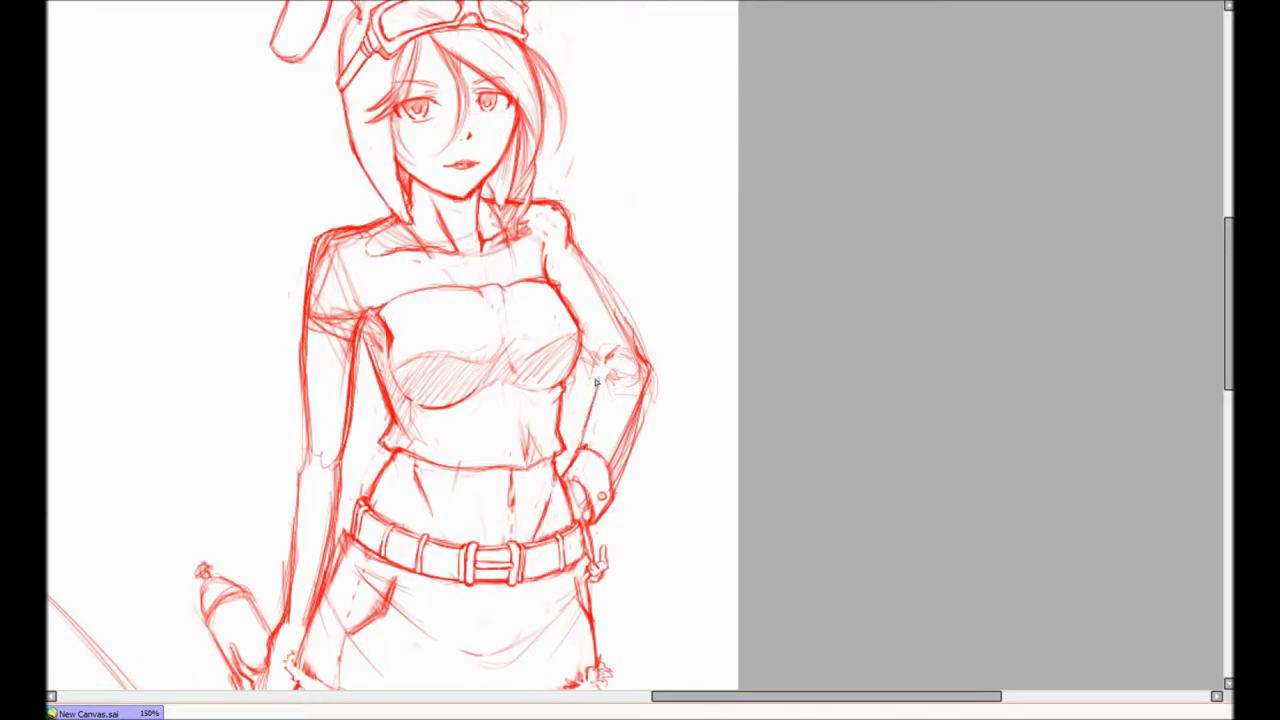
{"action": "scroll", "coordinate": [595, 382], "scroll_direction": "up", "scroll_amount": 2}
{"action": "scroll", "coordinate": [583, 461], "scroll_direction": "down", "scroll_amount": 1}
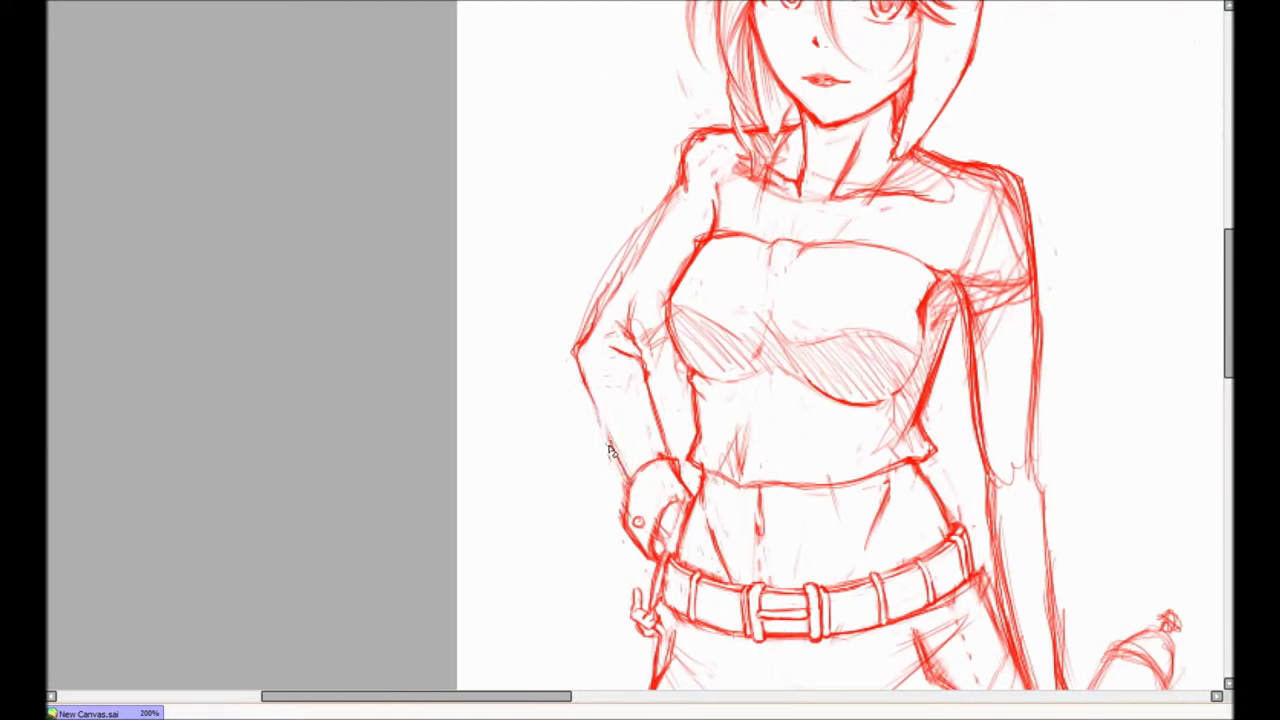
Step: Draw an open cropped jacket over the strapless top, with front edges running down from the neck
{"action": "scroll", "coordinate": [600, 460], "scroll_direction": "right", "scroll_amount": 5}
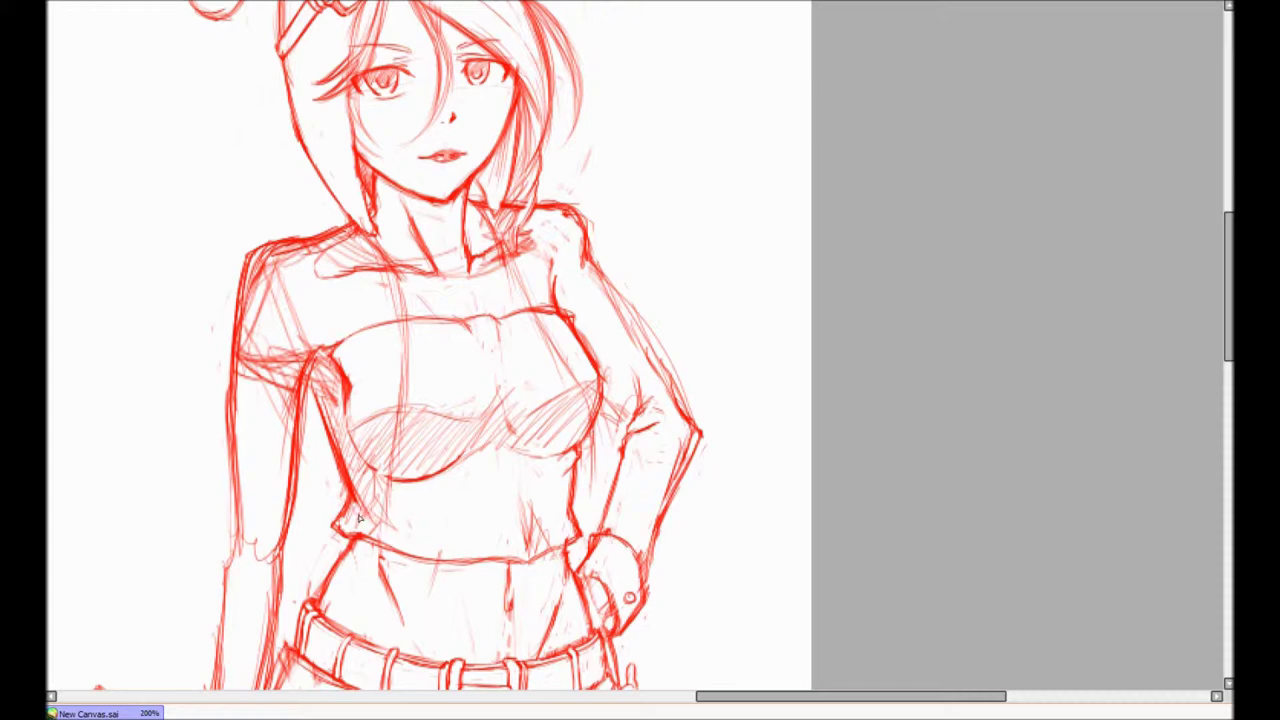
{"action": "scroll", "coordinate": [560, 201], "scroll_direction": "up", "scroll_amount": 1}
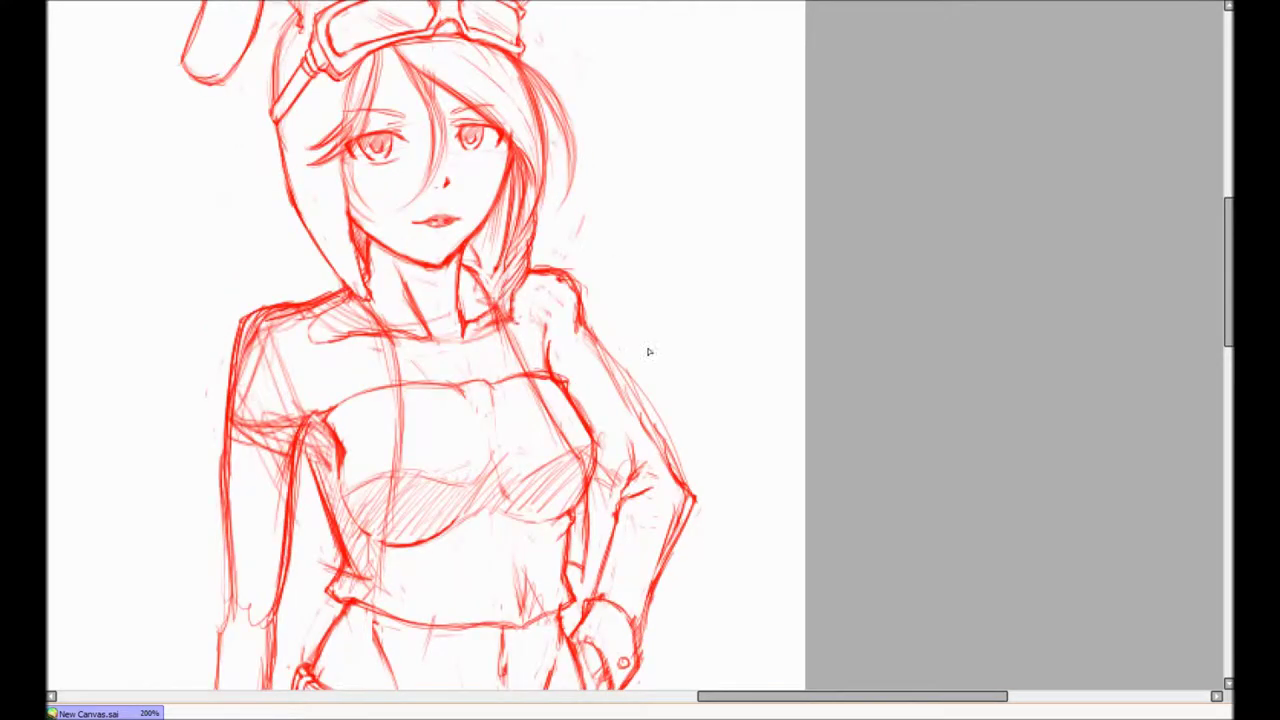
{"action": "scroll", "coordinate": [648, 352], "scroll_direction": "down", "scroll_amount": 1}
{"action": "left_click_drag", "start_coordinate": [571, 369], "coordinate": [566, 482]}
{"action": "key", "text": "h"}
{"action": "left_click_drag", "start_coordinate": [690, 338], "coordinate": [686, 418]}
{"action": "left_click_drag", "start_coordinate": [756, 238], "coordinate": [700, 318]}
{"action": "key", "text": "h"}
{"action": "left_click_drag", "start_coordinate": [610, 386], "coordinate": [586, 418]}
Step: Add a folded jacket cuff at the wrist of the arm holding the bottle
{"action": "key", "text": "h"}
{"action": "left_click_drag", "start_coordinate": [700, 300], "coordinate": [438, 240]}
{"action": "left_click_drag", "start_coordinate": [434, 158], "coordinate": [430, 108]}
{"action": "left_click_drag", "start_coordinate": [650, 60], "coordinate": [616, 230]}
{"action": "mouse_move", "coordinate": [676, 160]}
{"action": "left_mouse_down"}
{"action": "mouse_move", "coordinate": [650, 380]}
{"action": "mouse_move", "coordinate": [668, 220]}
{"action": "left_mouse_up"}
{"action": "mouse_move", "coordinate": [798, 366]}
{"action": "left_mouse_down"}
{"action": "mouse_move", "coordinate": [760, 482]}
{"action": "mouse_move", "coordinate": [710, 380]}
{"action": "left_mouse_up"}
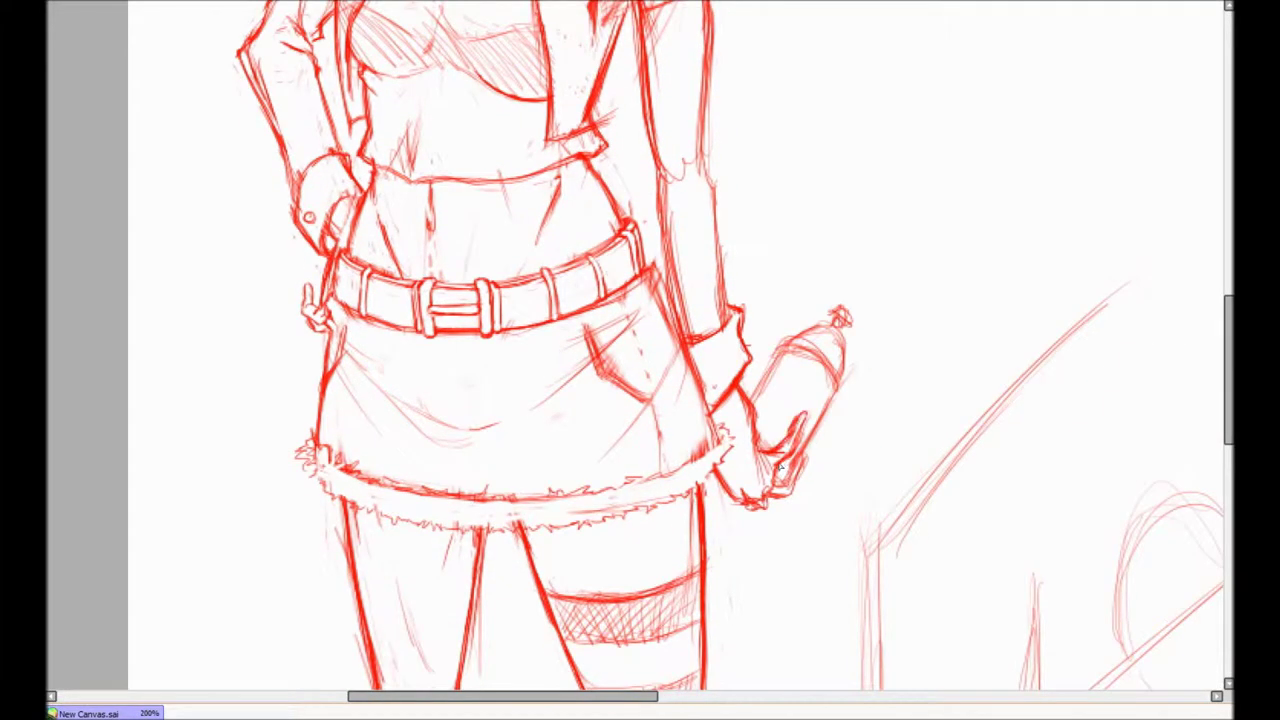
{"action": "left_click_drag", "start_coordinate": [840, 343], "coordinate": [815, 653]}
{"action": "left_click_drag", "start_coordinate": [687, 376], "coordinate": [676, 326]}
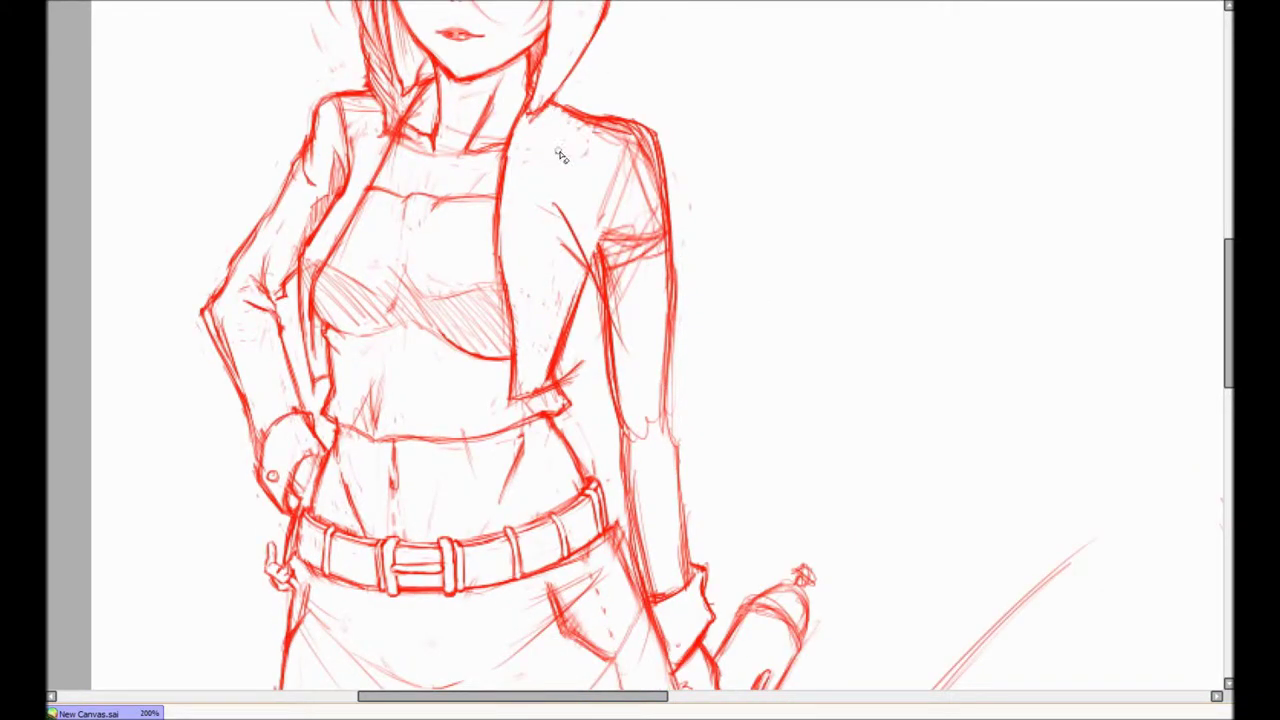
Step: Redraw the jacket's shoulder, armhole seam and upper sleeve on the straight arm, and crease the jacket's side edge
{"action": "key", "text": "ctrl+z"}
{"action": "key", "text": "ctrl+z"}
{"action": "key", "text": "h"}
{"action": "key", "text": "h"}
{"action": "scroll", "coordinate": [632, 236], "scroll_direction": "down", "scroll_amount": 2}
{"action": "scroll", "coordinate": [632, 236], "scroll_direction": "up", "scroll_amount": 2}
{"action": "left_click_drag", "start_coordinate": [572, 315], "coordinate": [560, 197]}
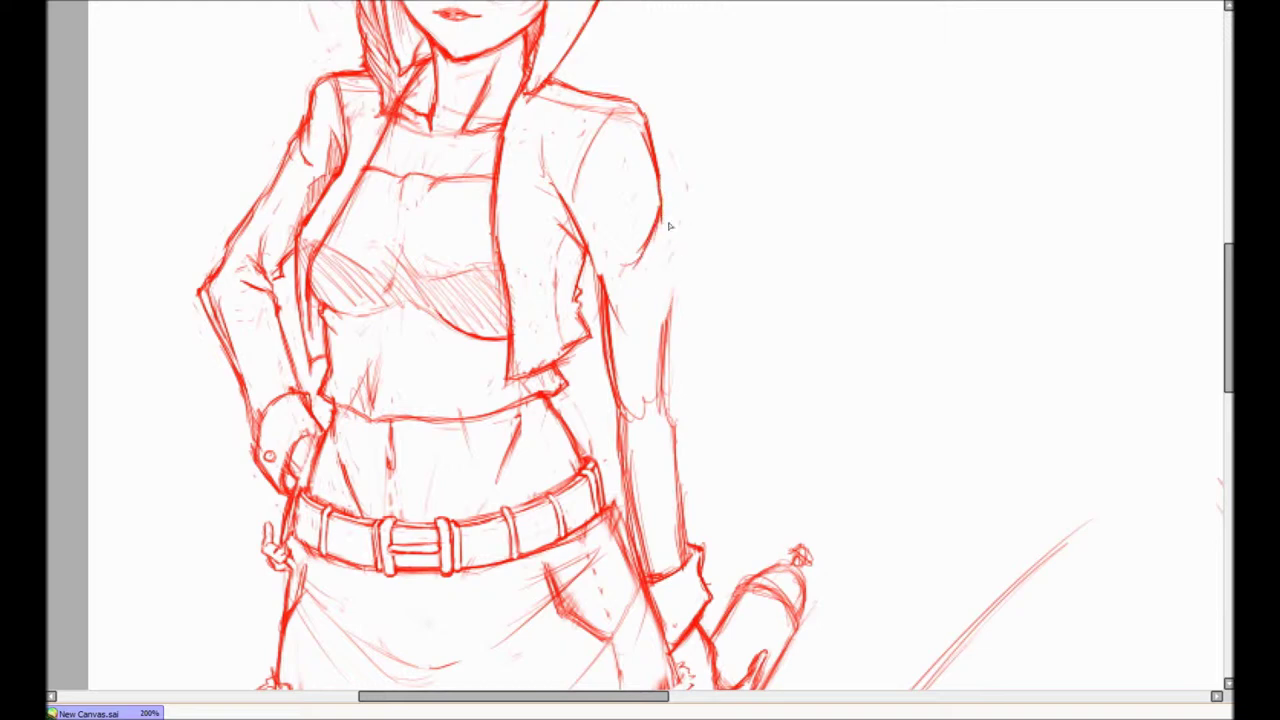
Step: Redraw the straight arm's sleeve down to the cuff with creases around the elbow
{"action": "left_click_drag", "start_coordinate": [596, 287], "coordinate": [650, 600]}
{"action": "key", "text": "ctrl+z"}
{"action": "left_click_drag", "start_coordinate": [588, 240], "coordinate": [616, 374]}
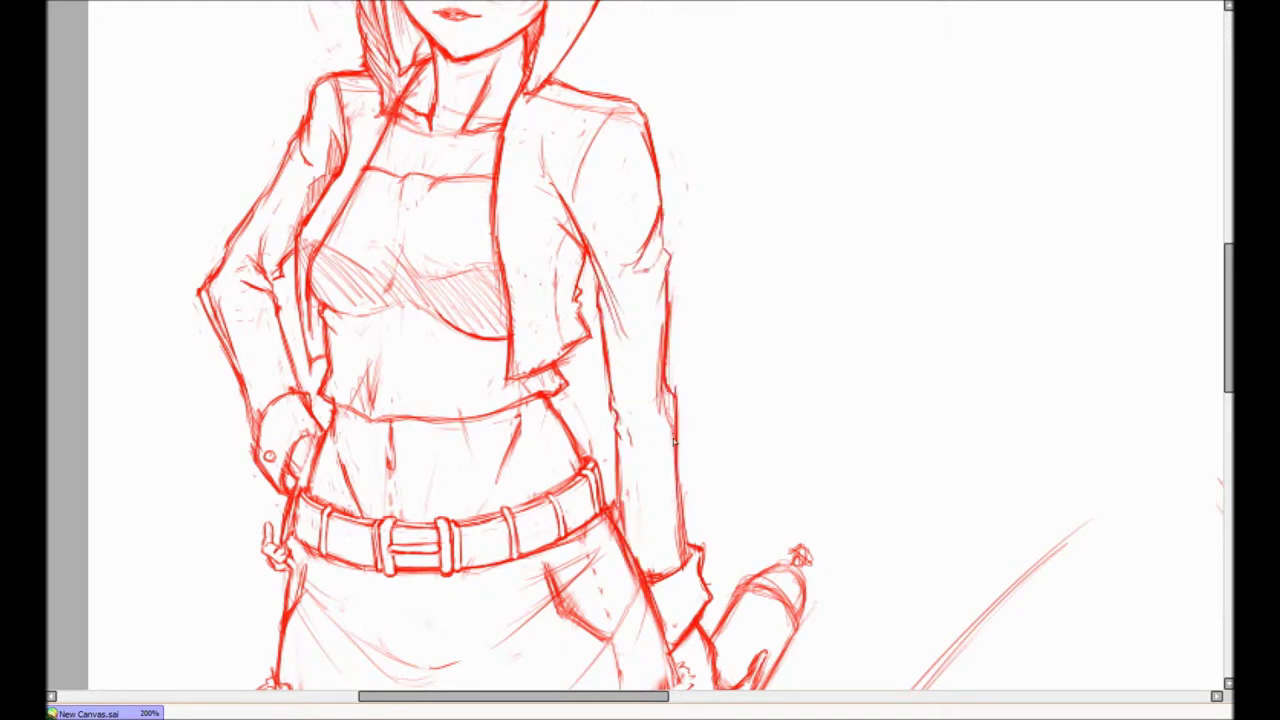
{"action": "scroll", "coordinate": [632, 400], "scroll_direction": "down", "scroll_amount": 4}
{"action": "scroll", "coordinate": [553, 360], "scroll_direction": "up", "scroll_amount": 5}
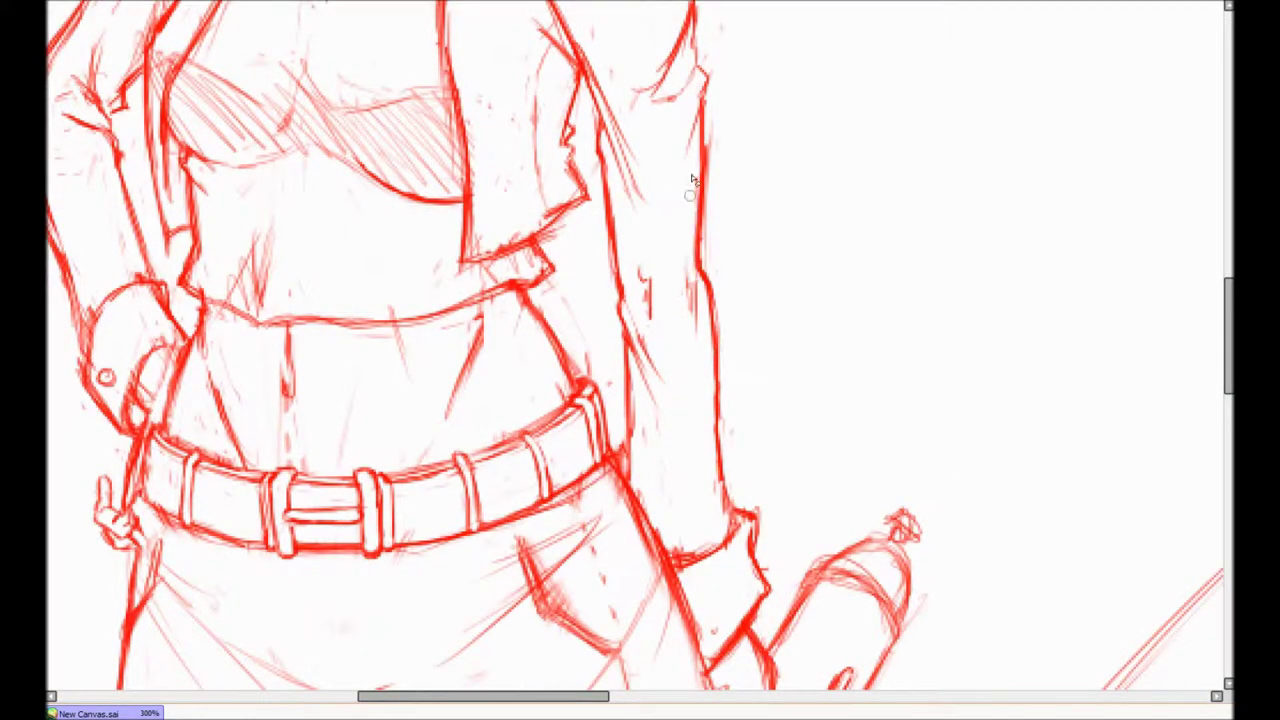
{"action": "scroll", "coordinate": [553, 360], "scroll_direction": "down", "scroll_amount": 4}
Step: Draw the jacket's raised collar and notched lapels around the neck, and hatch shadows beneath the jacket and bust
{"action": "key", "text": "h"}
{"action": "scroll", "coordinate": [705, 220], "scroll_direction": "up", "scroll_amount": 4}
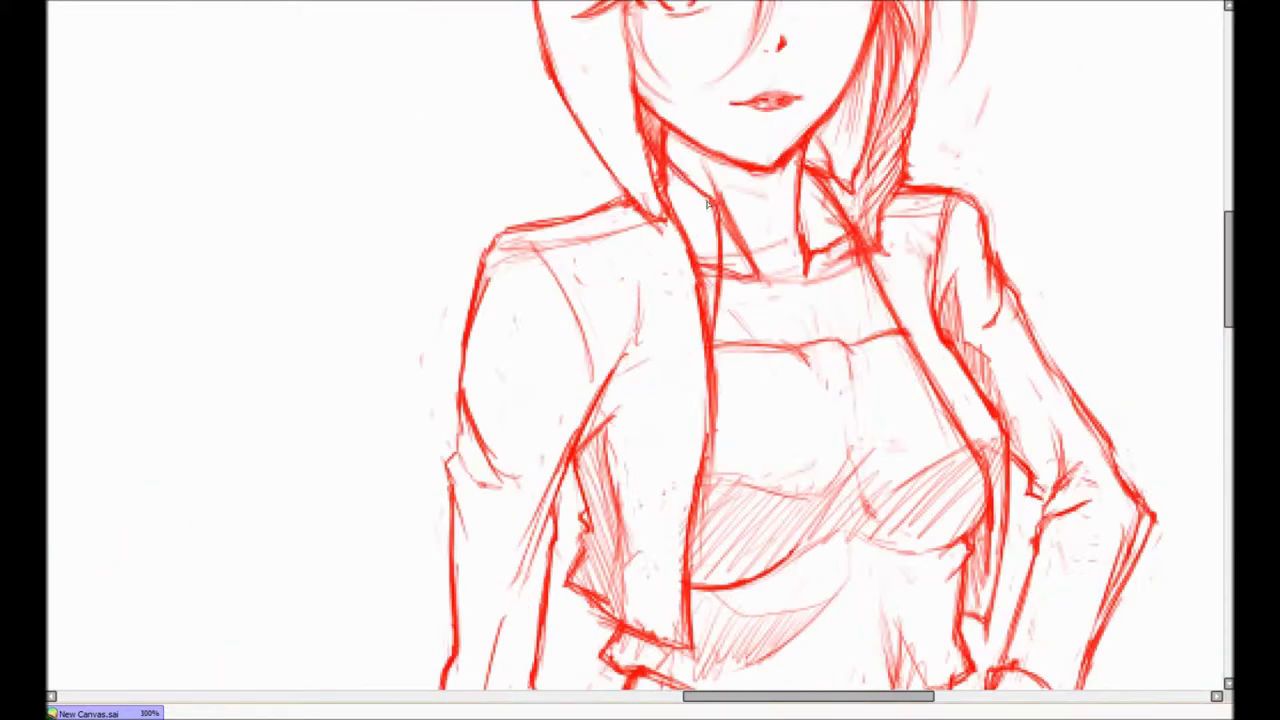
{"action": "key", "text": "h"}
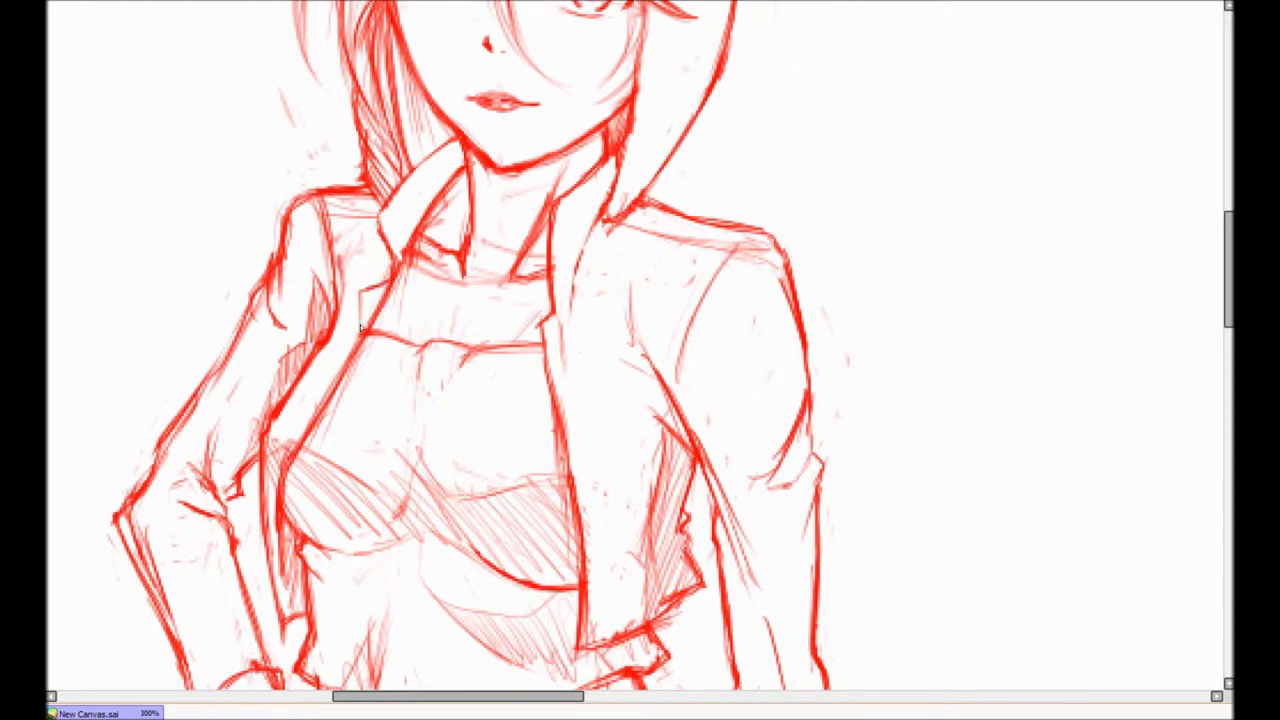
{"action": "scroll", "coordinate": [380, 340], "scroll_direction": "down", "scroll_amount": 2}
{"action": "key", "text": "h"}
Step: Try out a flapped pocket on the jacket's lower front panel and a seam across its chest
{"action": "scroll", "coordinate": [600, 300], "scroll_direction": "up", "scroll_amount": 4}
{"action": "left_click_drag", "start_coordinate": [585, 425], "coordinate": [640, 540]}
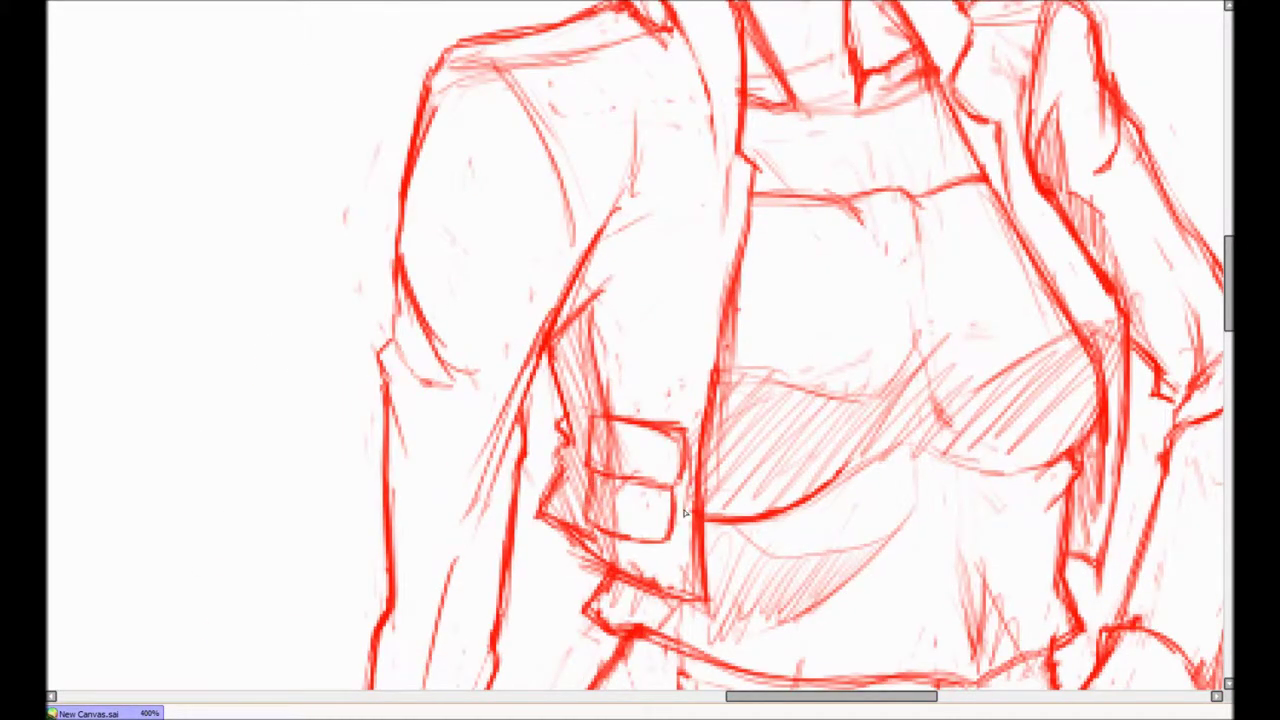
{"action": "left_click_drag", "start_coordinate": [650, 450], "coordinate": [688, 540]}
{"action": "scroll", "coordinate": [530, 370], "scroll_direction": "down", "scroll_amount": 1}
{"action": "scroll", "coordinate": [530, 370], "scroll_direction": "down", "scroll_amount": 3}
{"action": "key", "text": "h"}
{"action": "scroll", "coordinate": [497, 247], "scroll_direction": "up", "scroll_amount": 3}
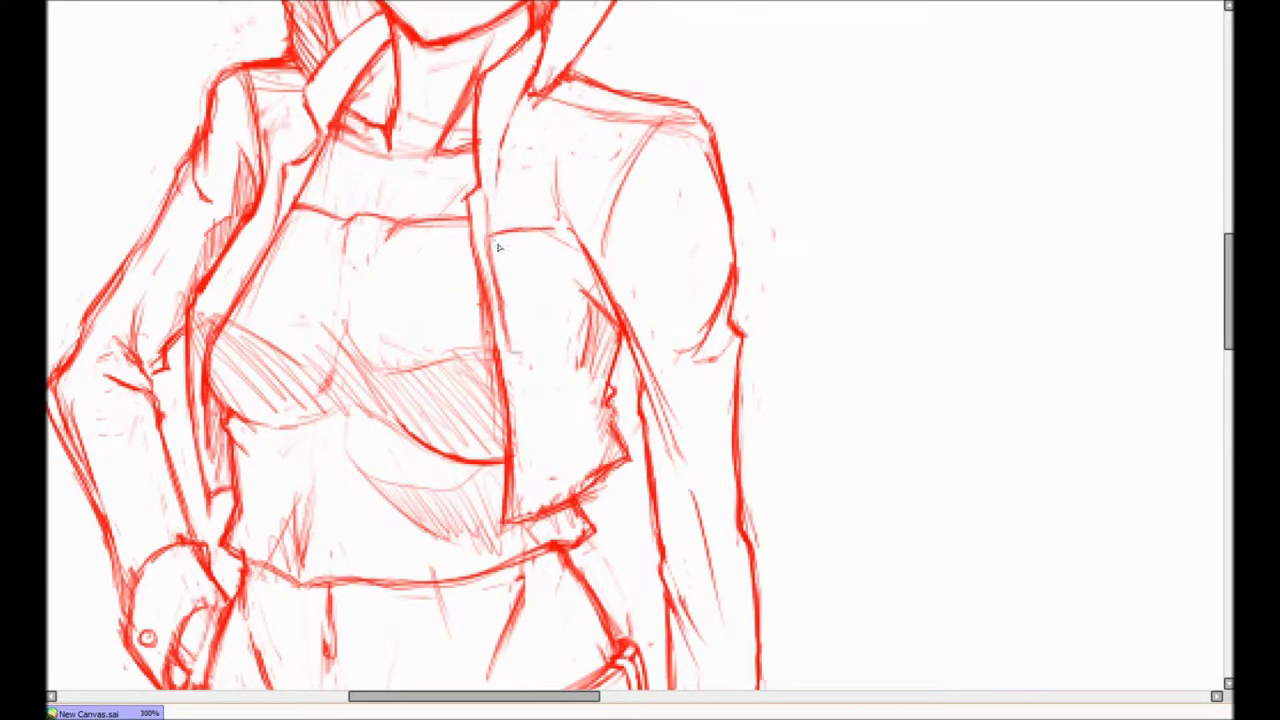
{"action": "left_click_drag", "start_coordinate": [515, 280], "coordinate": [530, 310]}
{"action": "scroll", "coordinate": [294, 69], "scroll_direction": "down", "scroll_amount": 2}
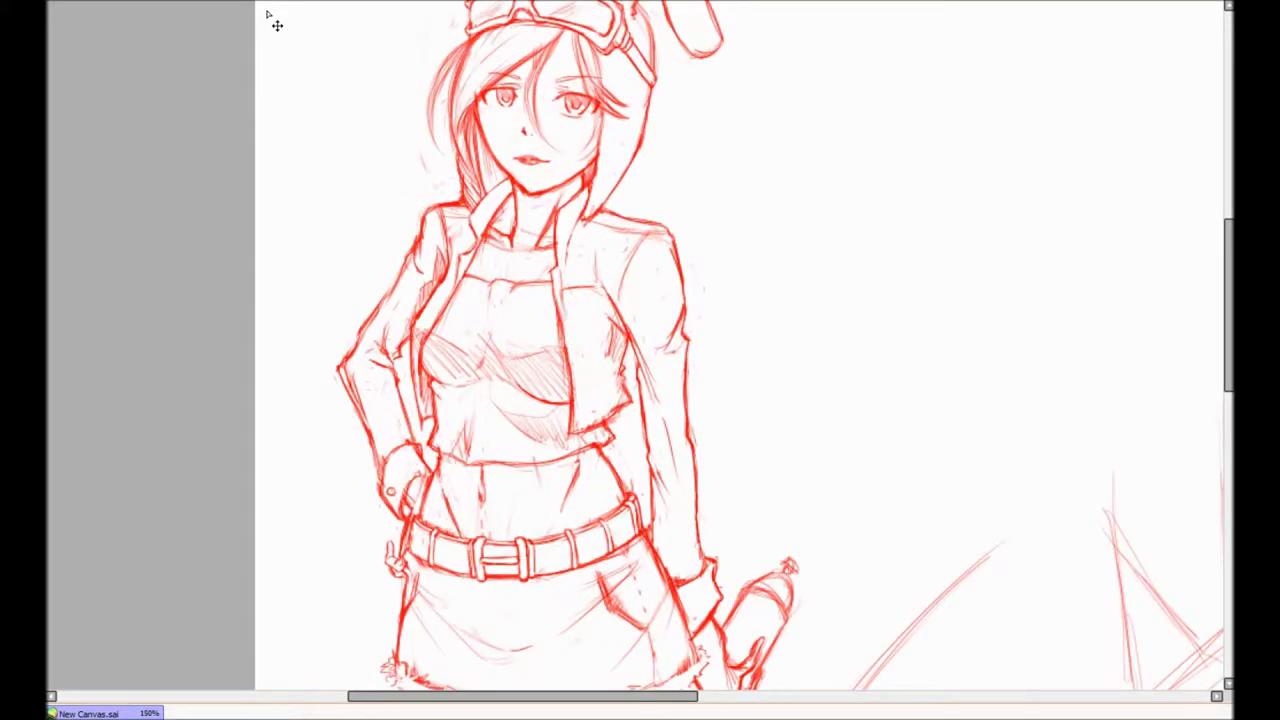
Step: Draw a rectangular patch on the jacket's upper sleeve, and add armpit folds and hatching to the front panel
{"action": "scroll", "coordinate": [268, 14], "scroll_direction": "up", "scroll_amount": 2}
{"action": "scroll", "coordinate": [306, 56], "scroll_direction": "down", "scroll_amount": 4}
{"action": "scroll", "coordinate": [306, 56], "scroll_direction": "up", "scroll_amount": 3}
{"action": "scroll", "coordinate": [306, 56], "scroll_direction": "down", "scroll_amount": 3}
{"action": "scroll", "coordinate": [786, 417], "scroll_direction": "up", "scroll_amount": 4}
{"action": "scroll", "coordinate": [514, 341], "scroll_direction": "down", "scroll_amount": 3}
{"action": "scroll", "coordinate": [374, 223], "scroll_direction": "up", "scroll_amount": 3}
{"action": "left_click_drag", "start_coordinate": [508, 208], "coordinate": [625, 193]}
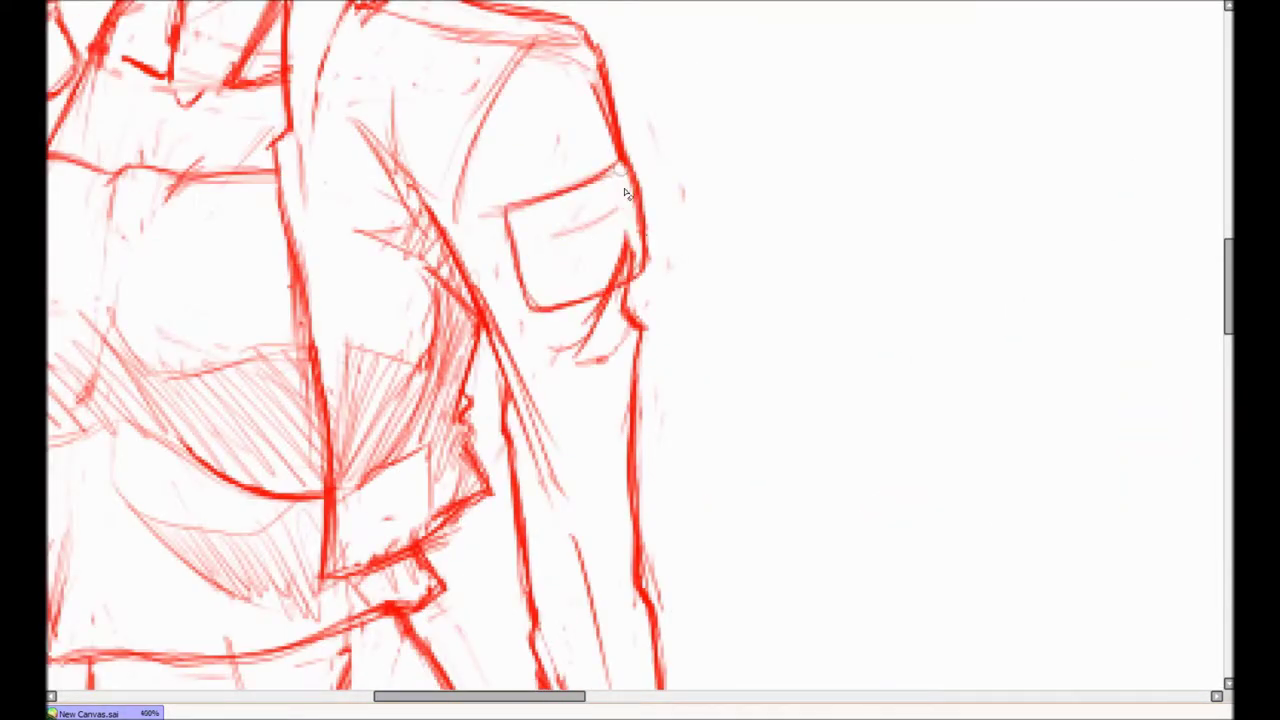
Step: Redraw the rectangular patch on the jacket's upper sleeve with firmer edges and lettering, and check the figure in a mirrored view
{"action": "scroll", "coordinate": [625, 193], "scroll_direction": "down", "scroll_amount": 5}
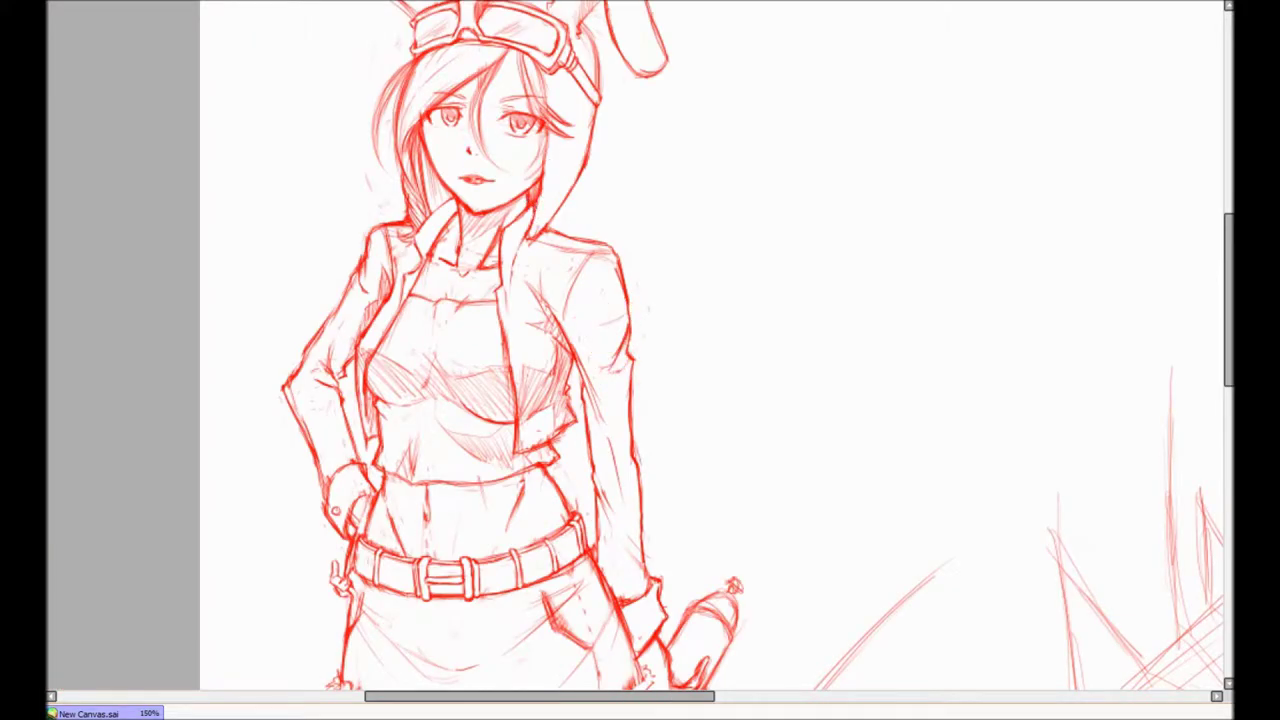
{"action": "scroll", "coordinate": [577, 259], "scroll_direction": "up", "scroll_amount": 4}
{"action": "scroll", "coordinate": [750, 435], "scroll_direction": "down", "scroll_amount": 5}
{"action": "scroll", "coordinate": [750, 435], "scroll_direction": "up", "scroll_amount": 3}
{"action": "scroll", "coordinate": [750, 435], "scroll_direction": "down", "scroll_amount": 2}
{"action": "scroll", "coordinate": [494, 310], "scroll_direction": "up", "scroll_amount": 4}
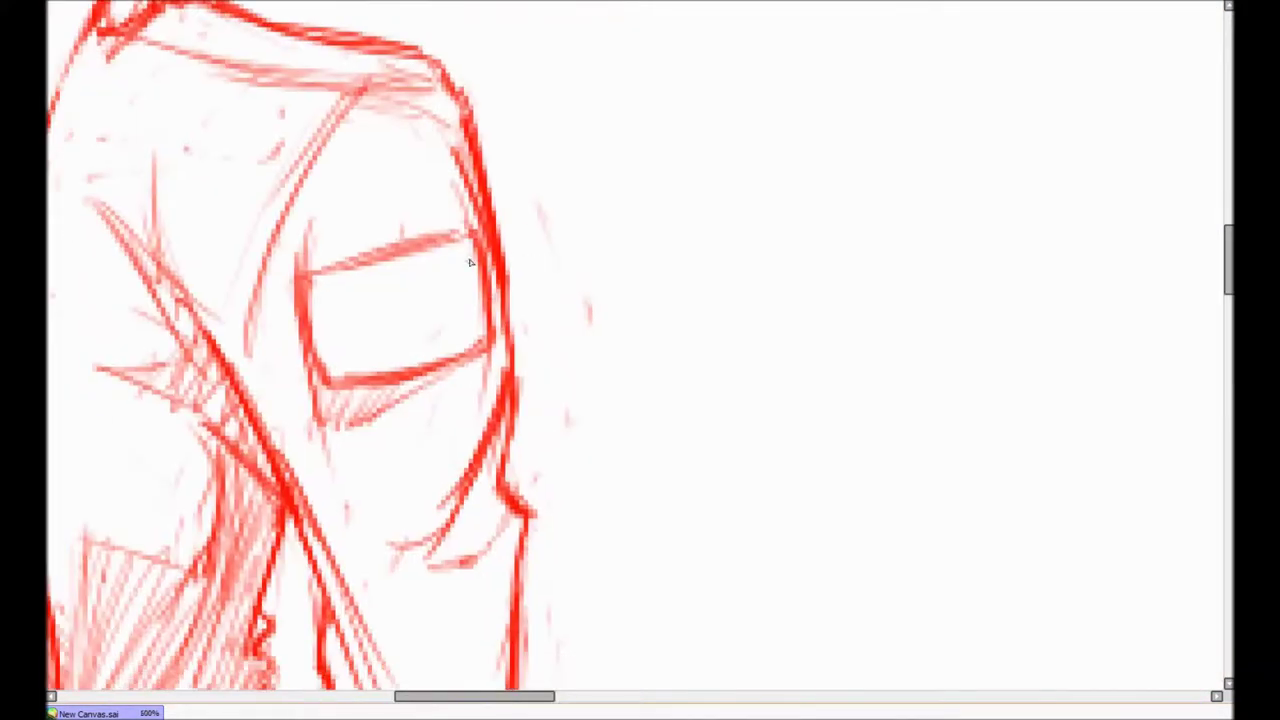
{"action": "scroll", "coordinate": [406, 340], "scroll_direction": "down", "scroll_amount": 4}
{"action": "scroll", "coordinate": [320, 277], "scroll_direction": "up", "scroll_amount": 4}
{"action": "scroll", "coordinate": [320, 277], "scroll_direction": "down", "scroll_amount": 7}
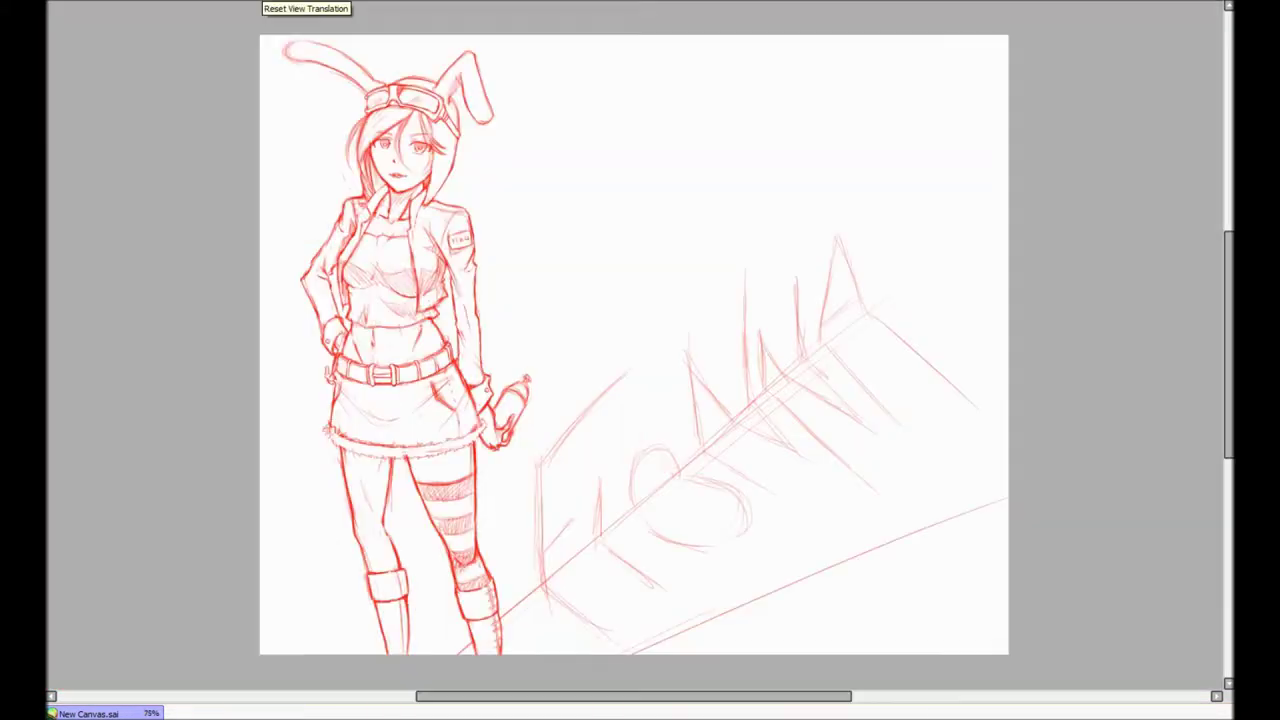
{"action": "key", "text": "h"}
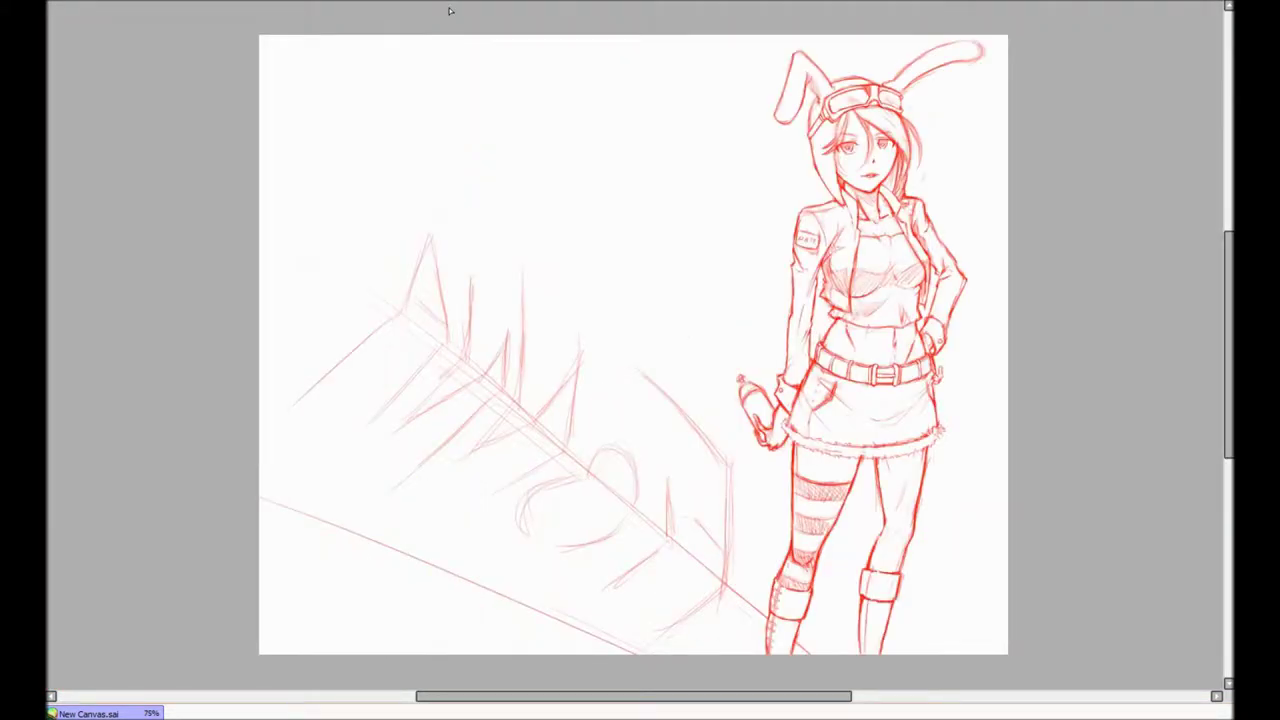
{"action": "key", "text": "h"}
Step: Ink the larger eye's upper lid and spiky lashes in black over the lightened red sketch
{"action": "scroll", "coordinate": [1166, 563], "scroll_direction": "up", "scroll_amount": 1}
{"action": "scroll", "coordinate": [723, 494], "scroll_direction": "up", "scroll_amount": 3}
{"action": "scroll", "coordinate": [630, 225], "scroll_direction": "up", "scroll_amount": 2}
{"action": "left_click_drag", "start_coordinate": [715, 175], "coordinate": [630, 225]}
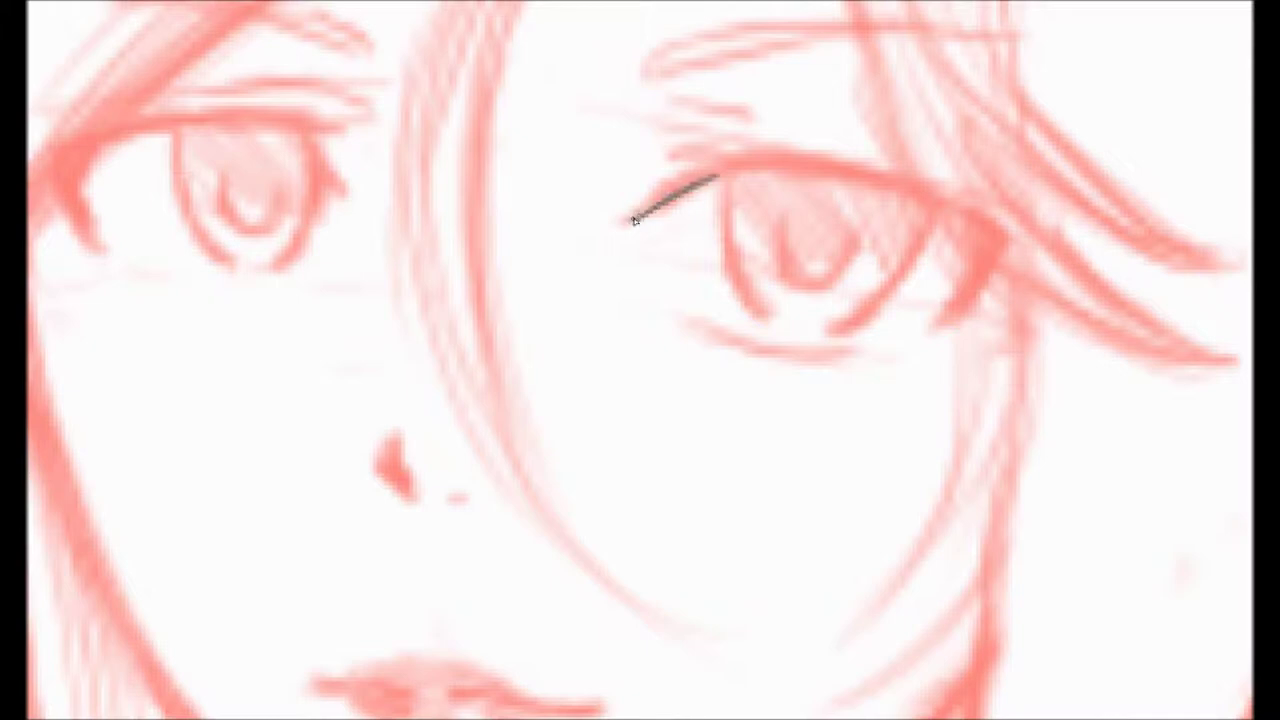
{"action": "left_click_drag", "start_coordinate": [463, 357], "coordinate": [757, 166]}
{"action": "left_click_drag", "start_coordinate": [414, 371], "coordinate": [729, 509]}
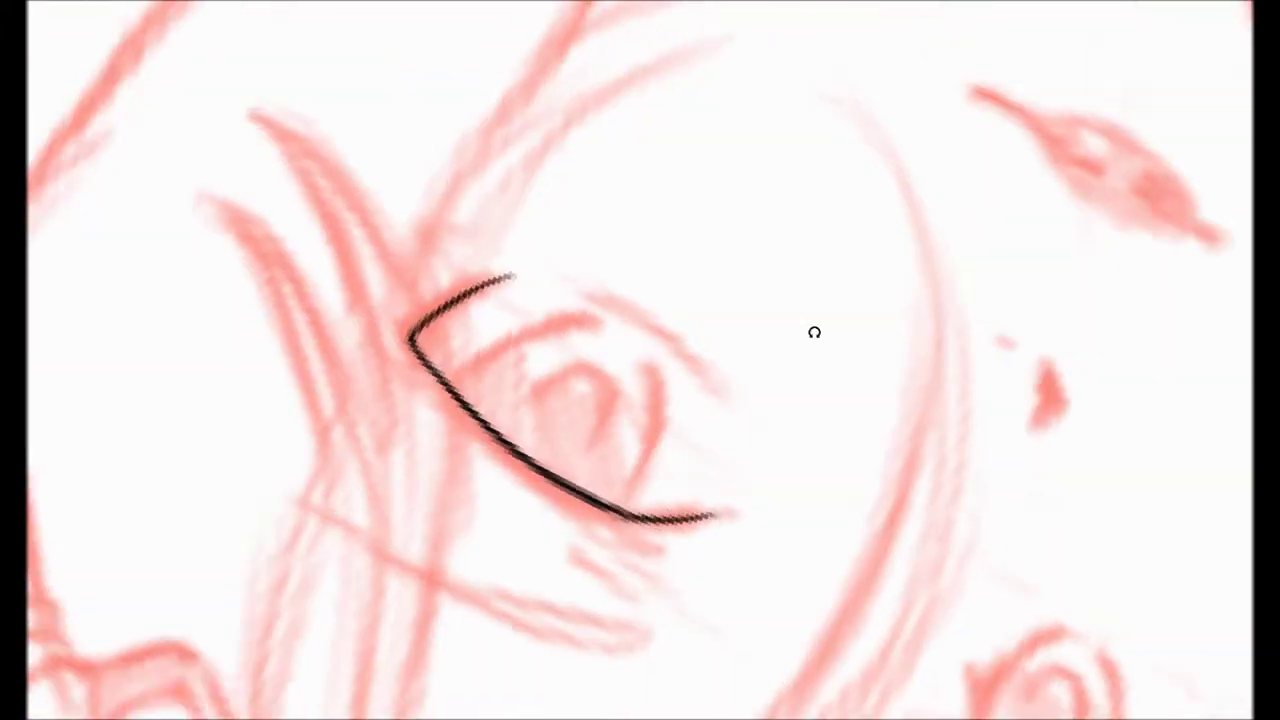
{"action": "left_click_drag", "start_coordinate": [498, 264], "coordinate": [643, 201]}
{"action": "left_click_drag", "start_coordinate": [700, 143], "coordinate": [760, 118]}
{"action": "left_click_drag", "start_coordinate": [748, 208], "coordinate": [808, 190]}
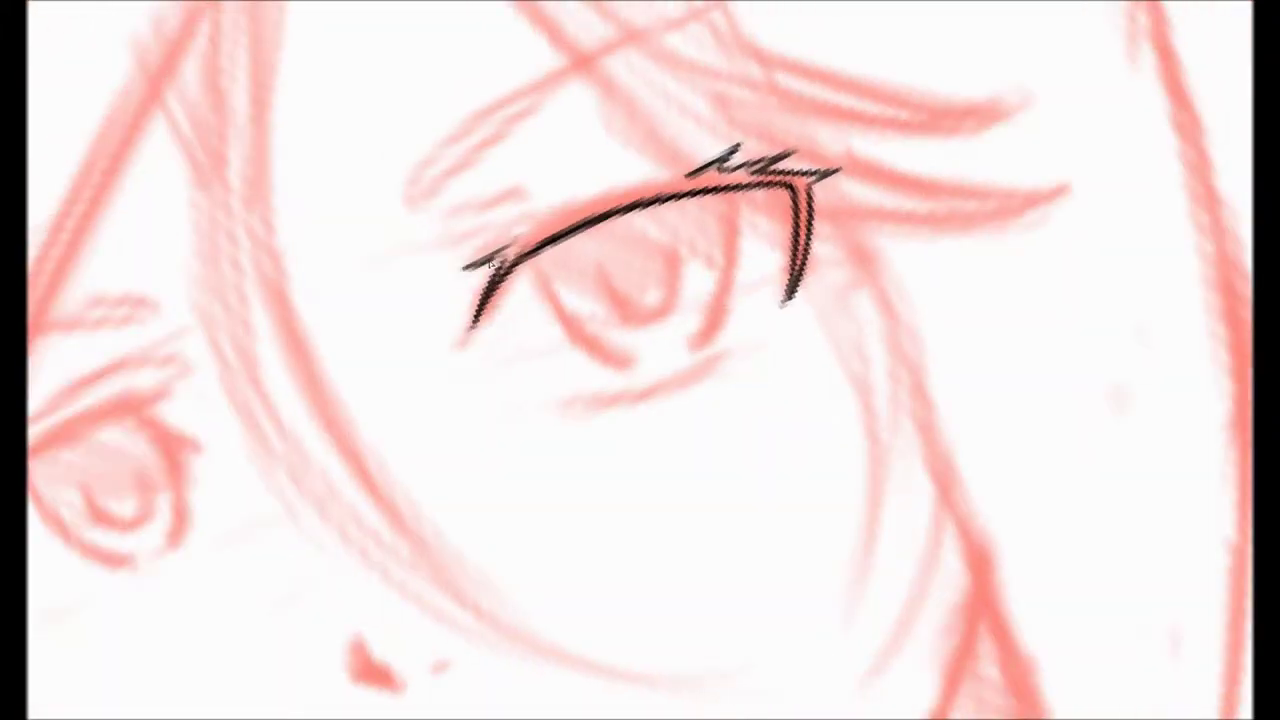
Step: Ink the smaller eye's upper lid and lashes, and outline the sides of both irises
{"action": "mouse_move", "coordinate": [977, 380]}
{"action": "left_mouse_down"}
{"action": "mouse_move", "coordinate": [686, 325]}
{"action": "mouse_move", "coordinate": [854, 371]}
{"action": "mouse_move", "coordinate": [809, 303]}
{"action": "mouse_move", "coordinate": [497, 323]}
{"action": "mouse_move", "coordinate": [730, 220]}
{"action": "mouse_move", "coordinate": [752, 305]}
{"action": "left_mouse_up"}
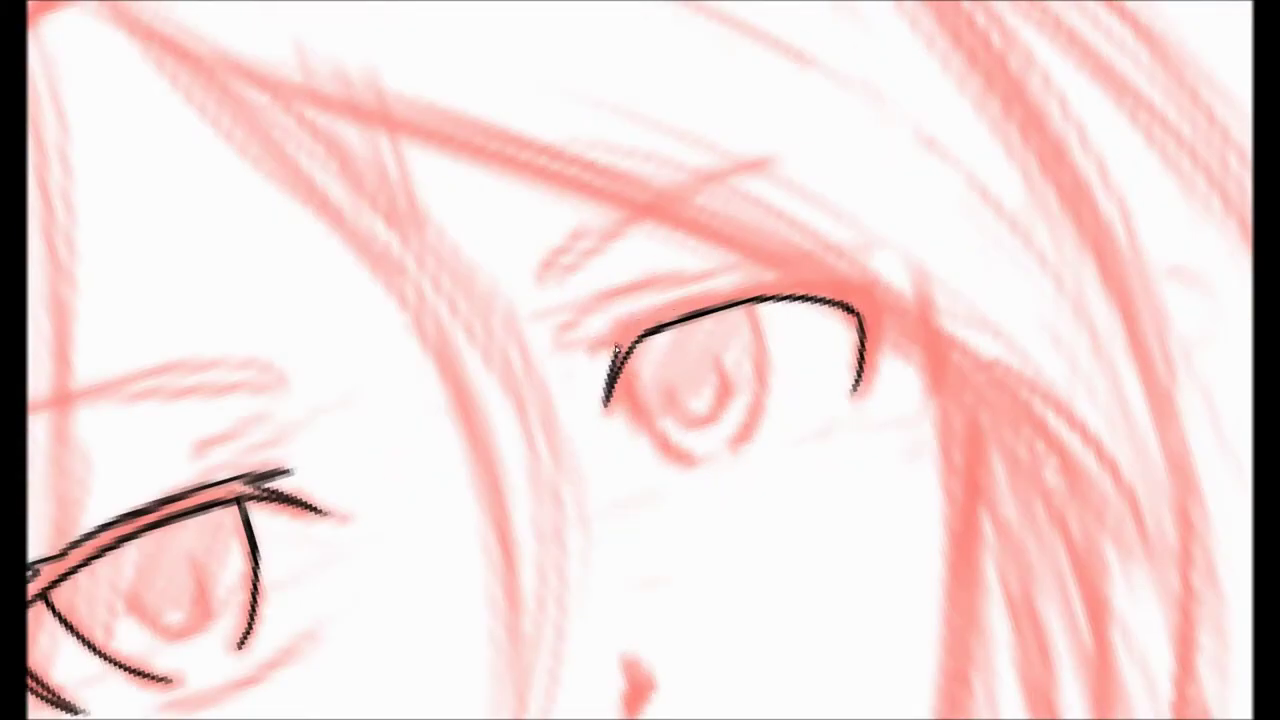
{"action": "left_click_drag", "start_coordinate": [868, 294], "coordinate": [734, 383]}
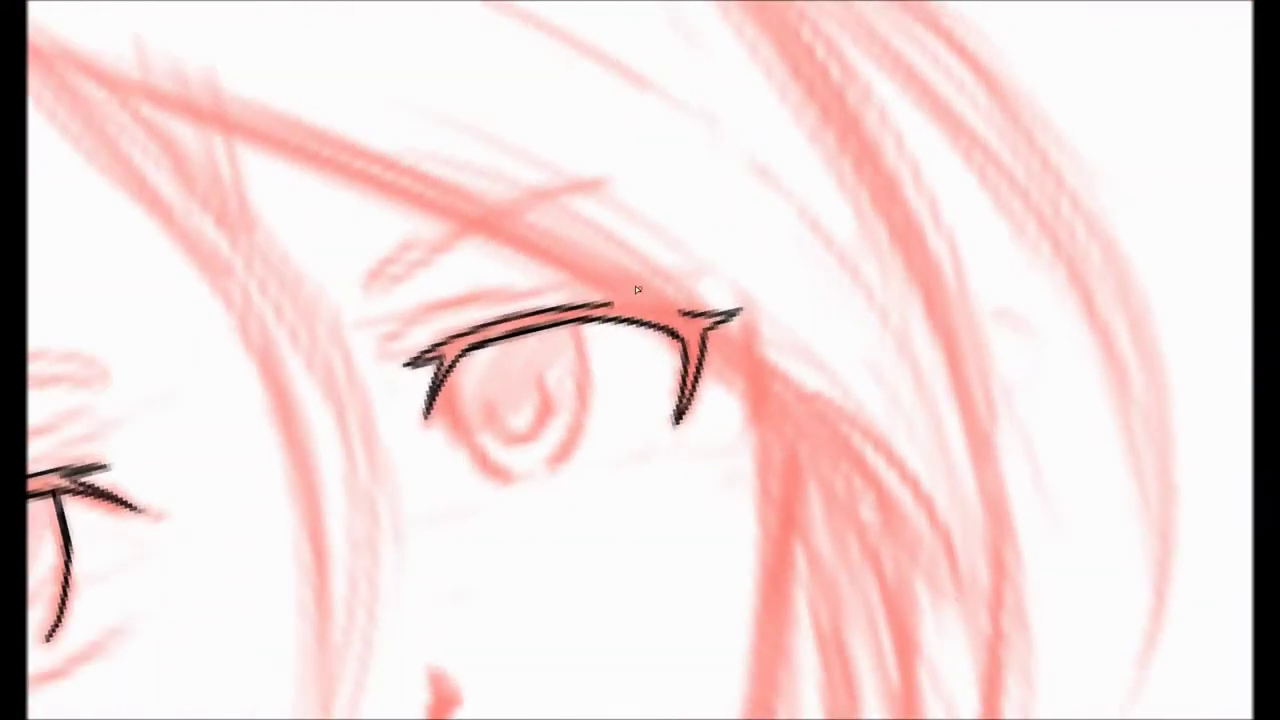
{"action": "scroll", "coordinate": [903, 178], "scroll_direction": "up", "scroll_amount": 5}
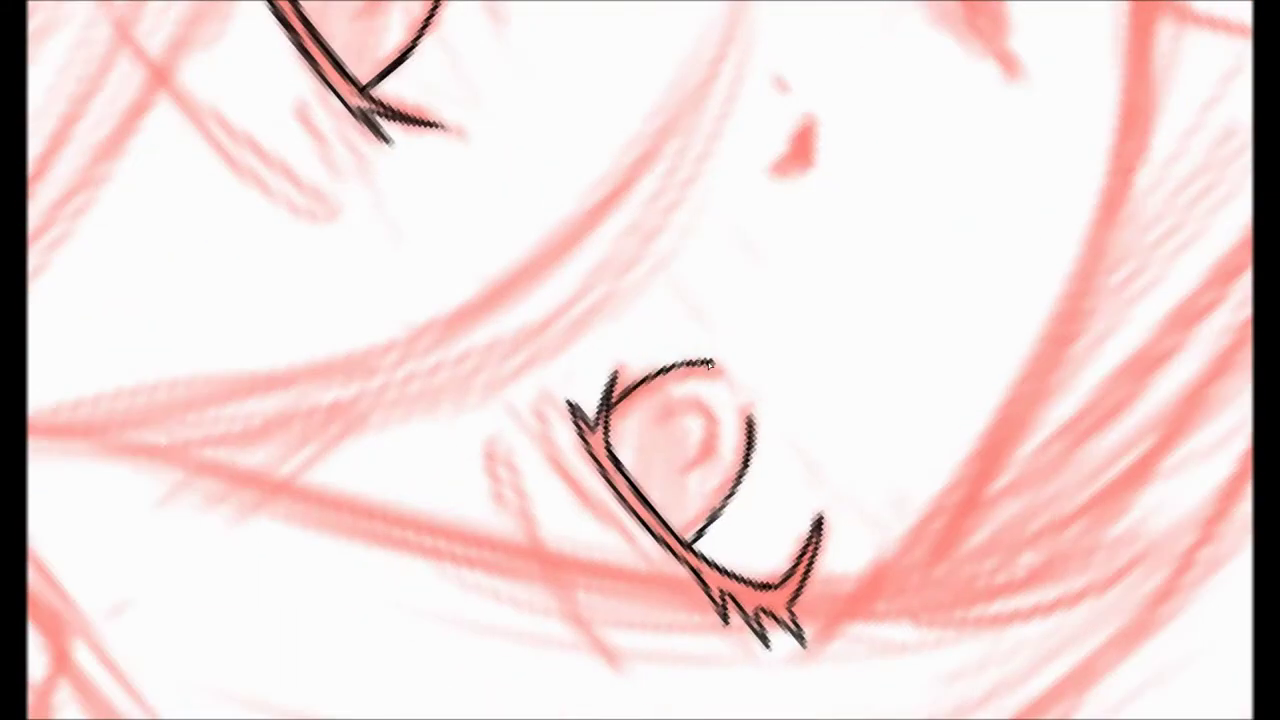
{"action": "left_click_drag", "start_coordinate": [936, 238], "coordinate": [675, 243]}
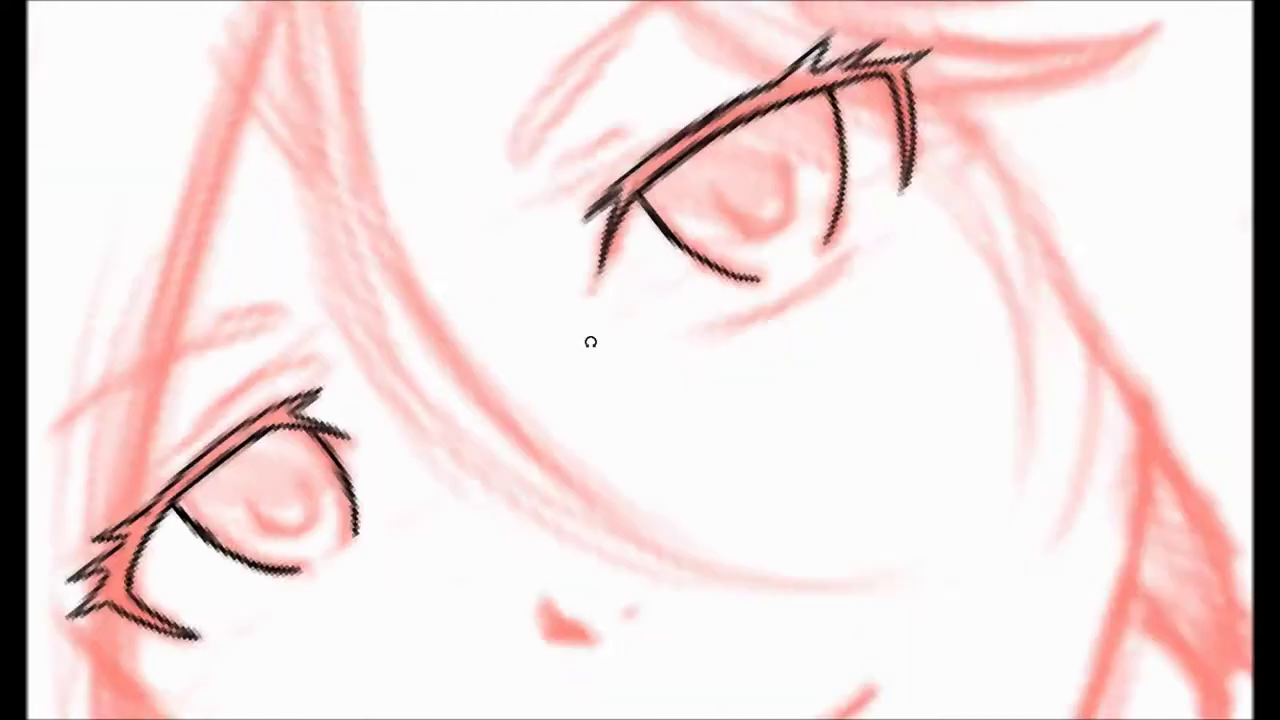
{"action": "left_click_drag", "start_coordinate": [907, 308], "coordinate": [853, 333]}
{"action": "scroll", "coordinate": [929, 286], "scroll_direction": "down", "scroll_amount": 3}
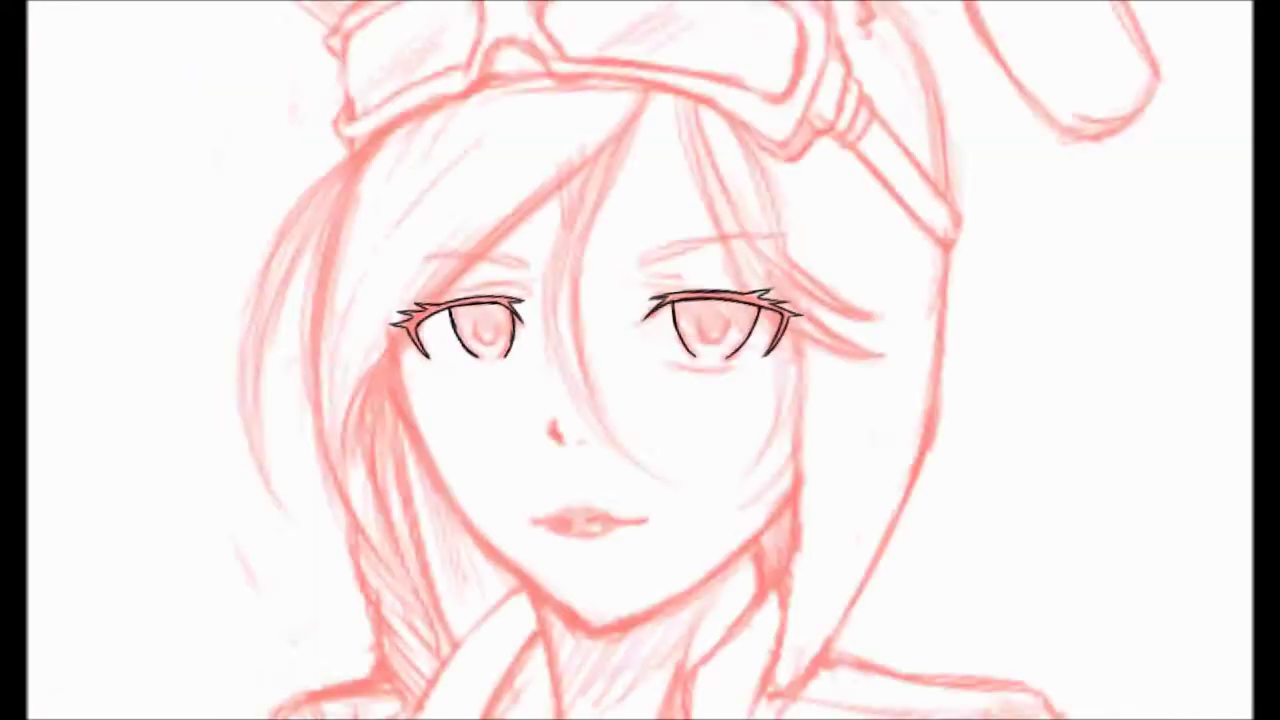
Step: Ink thin inner eye corners, the small triangular nose with its nostril mark, and the broken mouth line
{"action": "scroll", "coordinate": [700, 257], "scroll_direction": "up", "scroll_amount": 3}
{"action": "scroll", "coordinate": [640, 360], "scroll_direction": "down", "scroll_amount": 3}
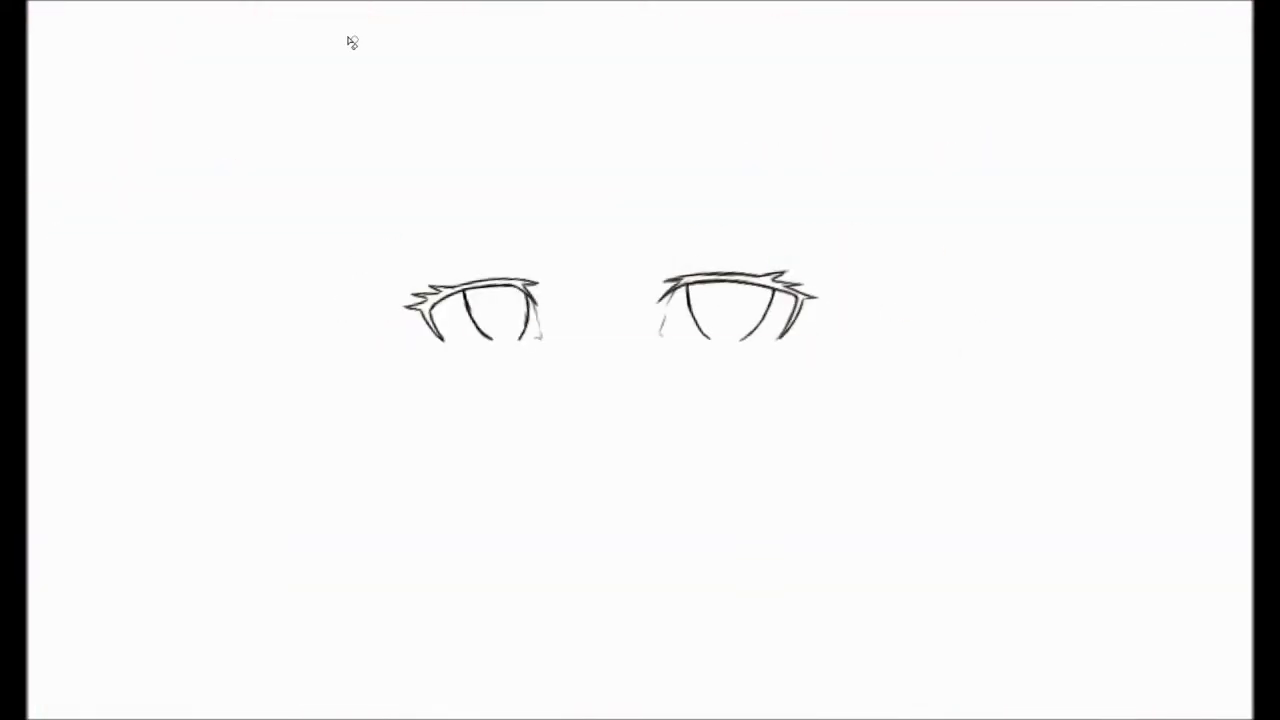
{"action": "scroll", "coordinate": [432, 355], "scroll_direction": "up", "scroll_amount": 3}
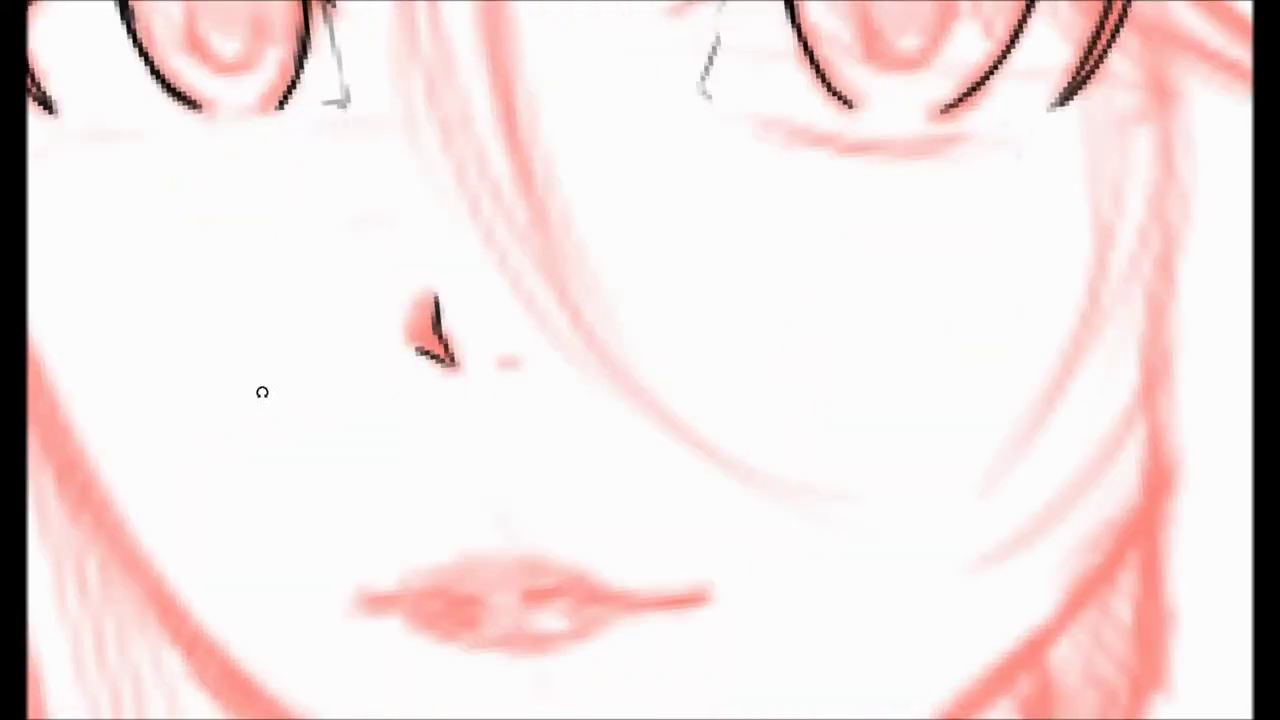
{"action": "scroll", "coordinate": [262, 392], "scroll_direction": "down", "scroll_amount": 2}
{"action": "scroll", "coordinate": [688, 390], "scroll_direction": "down", "scroll_amount": 3}
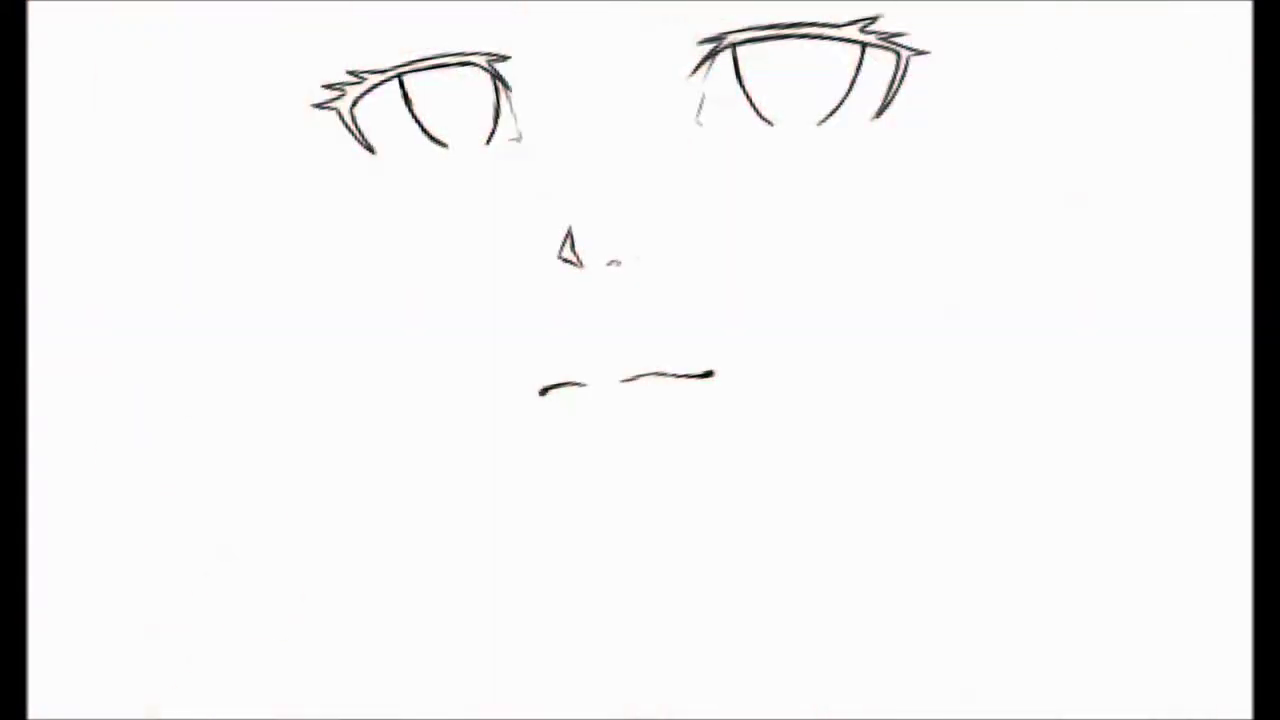
Step: Ink the curved pupil arcs inside both irises and thin eyelid creases above the lashes
{"action": "scroll", "coordinate": [688, 390], "scroll_direction": "up", "scroll_amount": 3}
{"action": "scroll", "coordinate": [966, 354], "scroll_direction": "down", "scroll_amount": 3}
{"action": "scroll", "coordinate": [750, 227], "scroll_direction": "up", "scroll_amount": 3}
{"action": "scroll", "coordinate": [674, 280], "scroll_direction": "left", "scroll_amount": 3}
{"action": "scroll", "coordinate": [674, 280], "scroll_direction": "right", "scroll_amount": 4}
{"action": "left_click_drag", "start_coordinate": [156, 312], "coordinate": [246, 327]}
{"action": "left_click_drag", "start_coordinate": [836, 357], "coordinate": [1093, 420]}
{"action": "scroll", "coordinate": [640, 360], "scroll_direction": "right", "scroll_amount": 2}
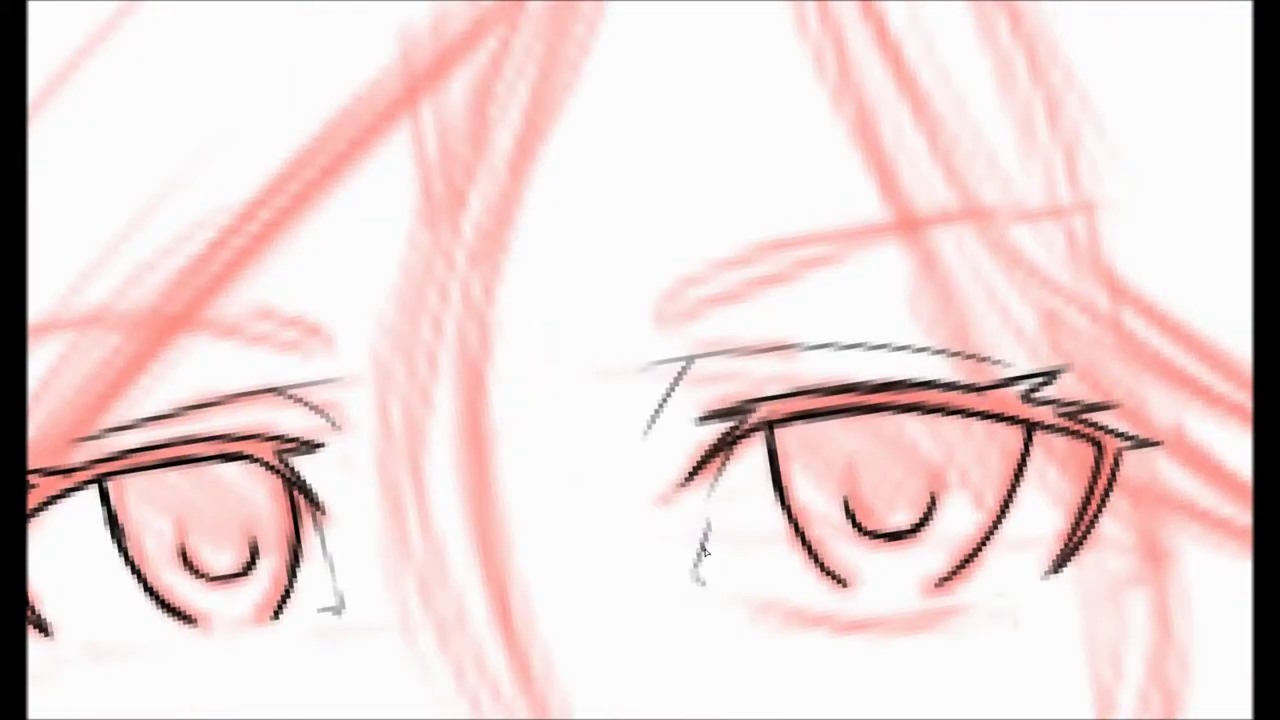
Step: Ink both thin, tapering eyebrows above the eyelid creases
{"action": "left_click_drag", "start_coordinate": [666, 300], "coordinate": [1029, 214]}
{"action": "left_click_drag", "start_coordinate": [40, 292], "coordinate": [425, 330]}
{"action": "scroll", "coordinate": [315, 20], "scroll_direction": "down", "scroll_amount": 5}
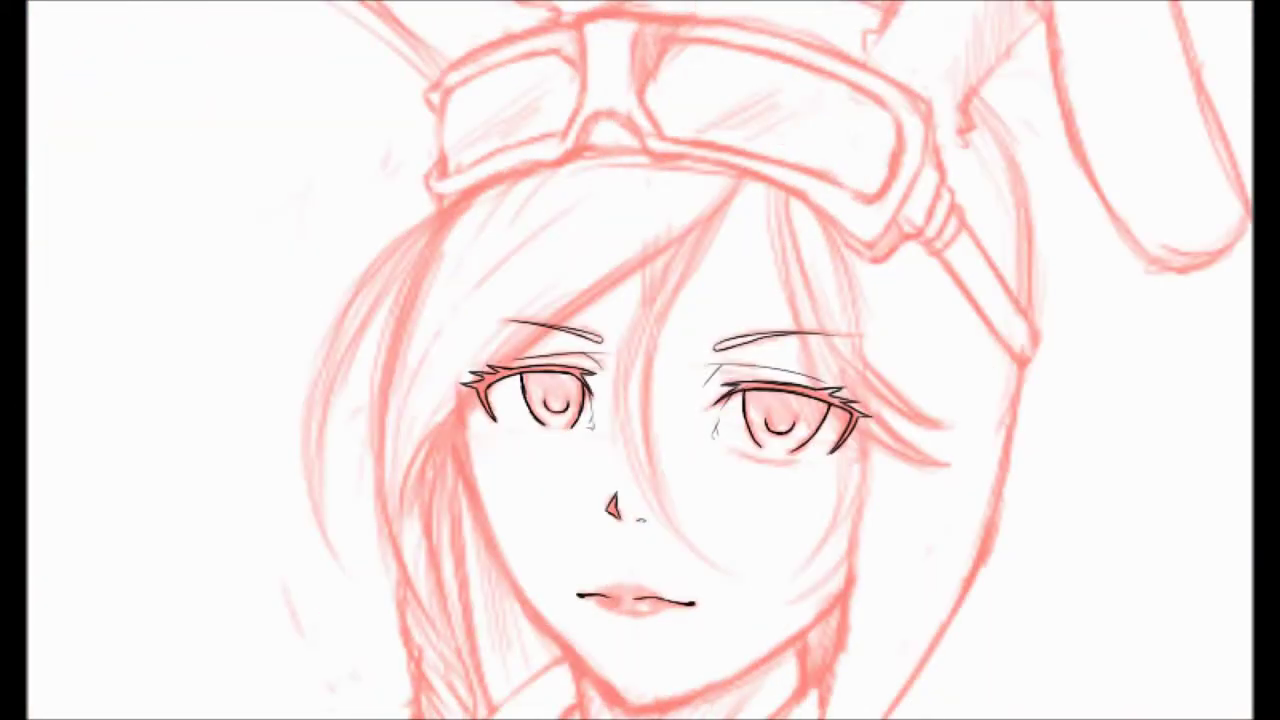
{"action": "scroll", "coordinate": [640, 500], "scroll_direction": "up", "scroll_amount": 3}
{"action": "scroll", "coordinate": [640, 500], "scroll_direction": "down", "scroll_amount": 3}
Step: Ink the outer upper and lower frame edges around the larger goggle lens
{"action": "scroll", "coordinate": [765, 573], "scroll_direction": "up", "scroll_amount": 5}
{"action": "left_click_drag", "start_coordinate": [329, 357], "coordinate": [757, 171]}
{"action": "scroll", "coordinate": [640, 360], "scroll_direction": "up", "scroll_amount": 3}
{"action": "left_click_drag", "start_coordinate": [300, 349], "coordinate": [615, 225]}
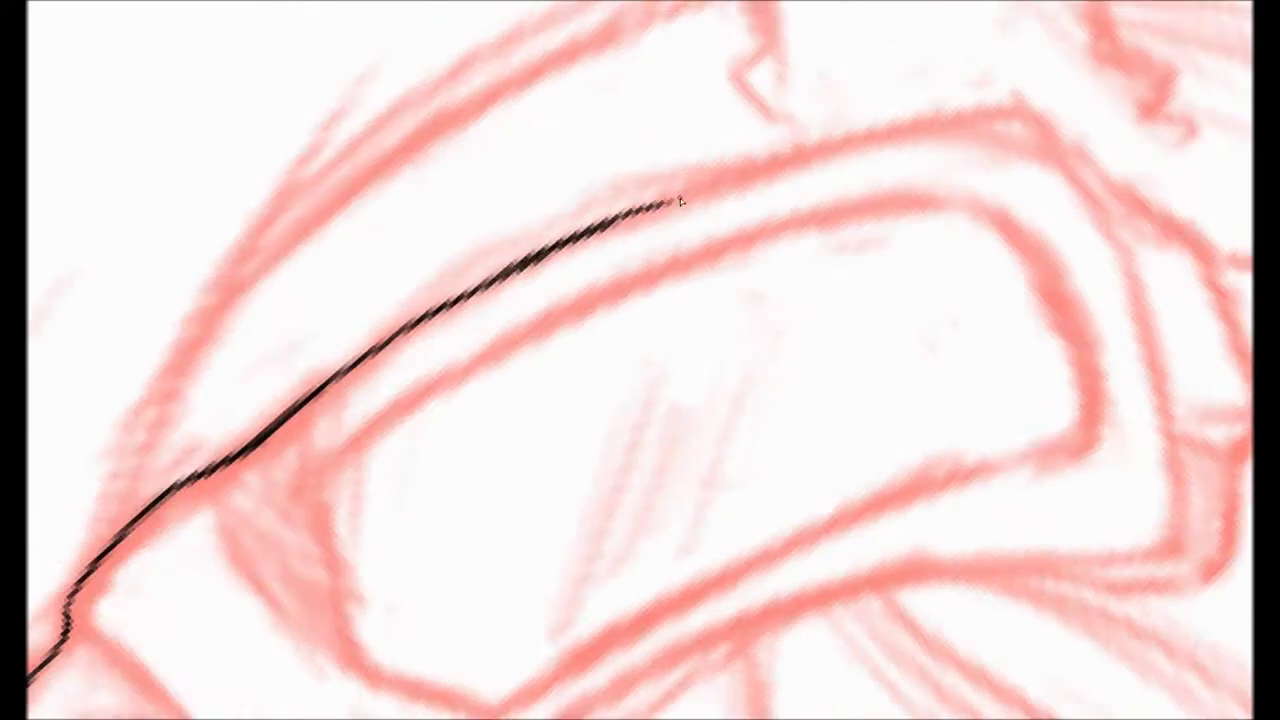
{"action": "left_click_drag", "start_coordinate": [460, 715], "coordinate": [513, 343]}
{"action": "left_click_drag", "start_coordinate": [604, 291], "coordinate": [729, 200]}
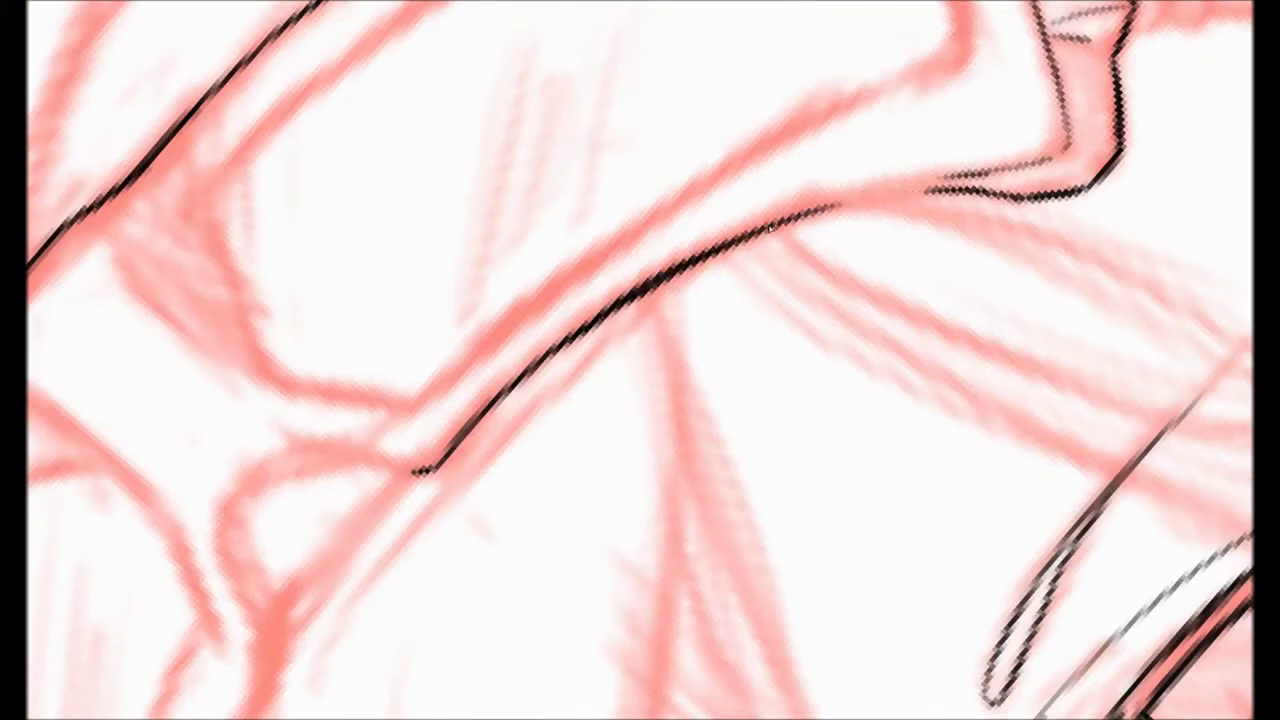
Step: Ink the goggles' arched nose bridge and the frame around the smaller lens, and complete the inner lens outlines
{"action": "left_click_drag", "start_coordinate": [730, 305], "coordinate": [1250, 480]}
{"action": "left_click_drag", "start_coordinate": [437, 340], "coordinate": [524, 433]}
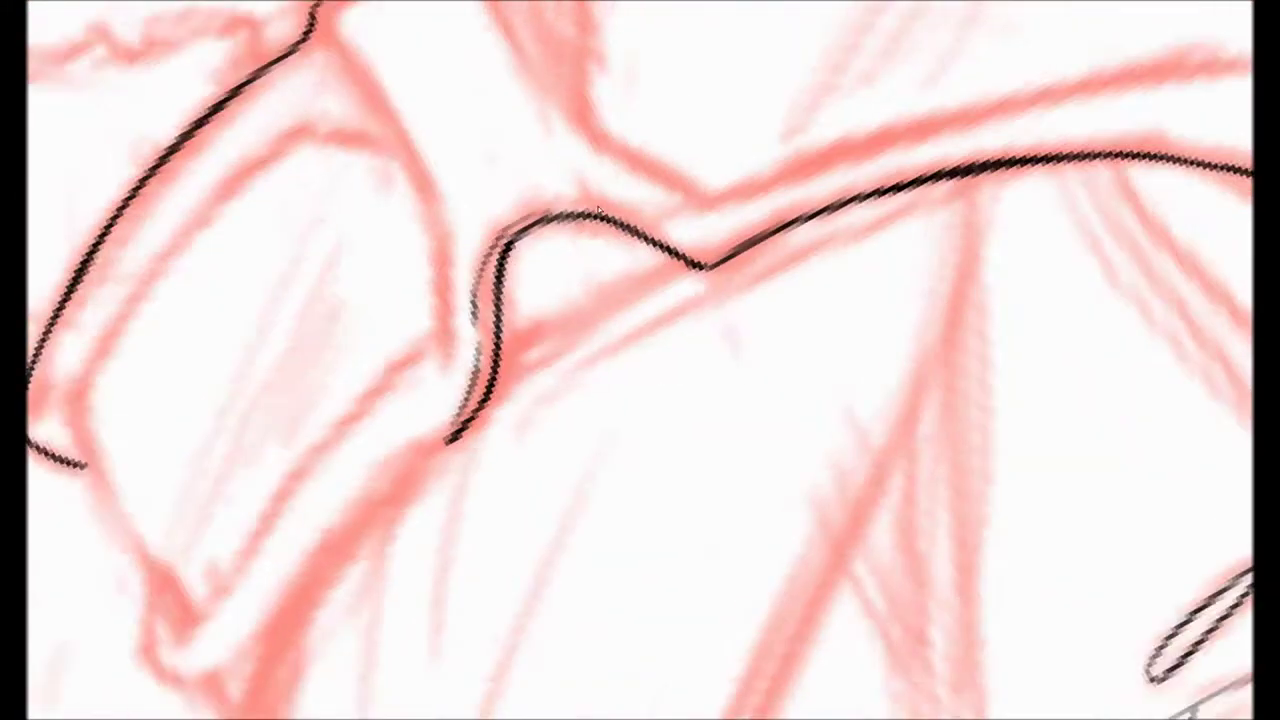
{"action": "left_click_drag", "start_coordinate": [598, 210], "coordinate": [876, 453]}
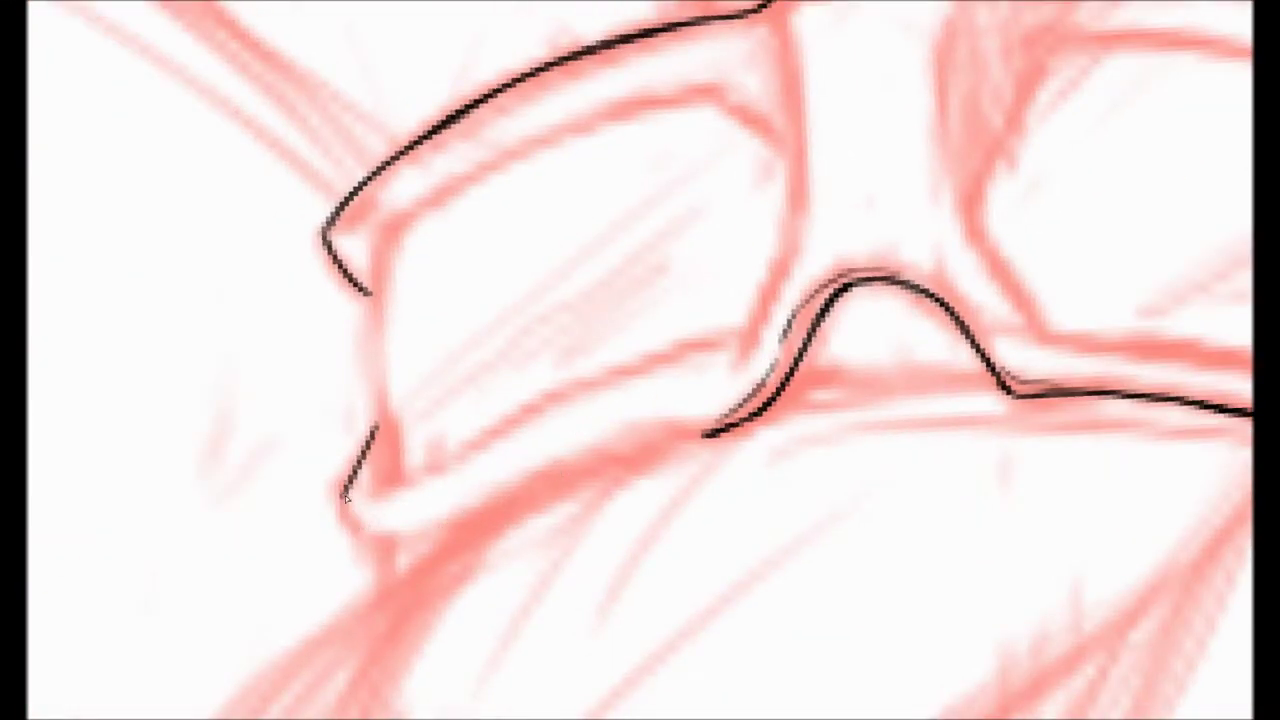
{"action": "left_click_drag", "start_coordinate": [347, 497], "coordinate": [543, 347]}
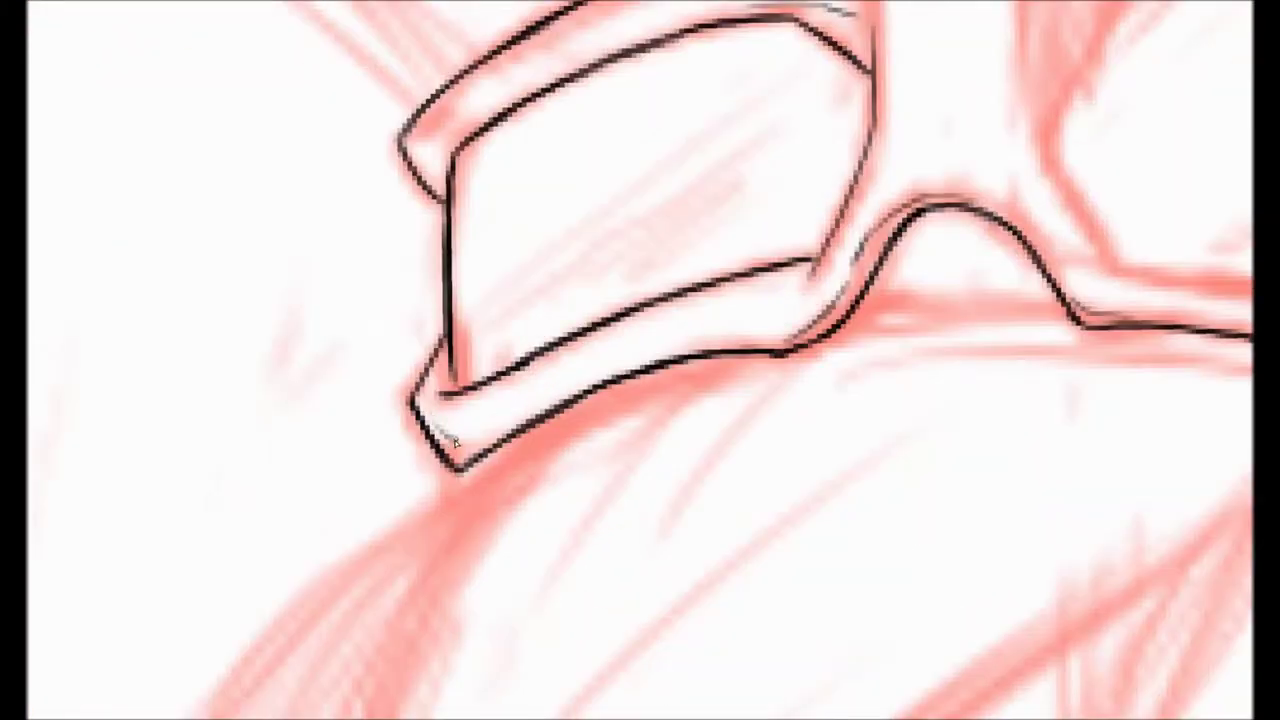
{"action": "mouse_move", "coordinate": [455, 440]}
{"action": "left_mouse_down"}
{"action": "mouse_move", "coordinate": [717, 171]}
{"action": "mouse_move", "coordinate": [502, 350]}
{"action": "mouse_move", "coordinate": [420, 310]}
{"action": "left_mouse_up"}
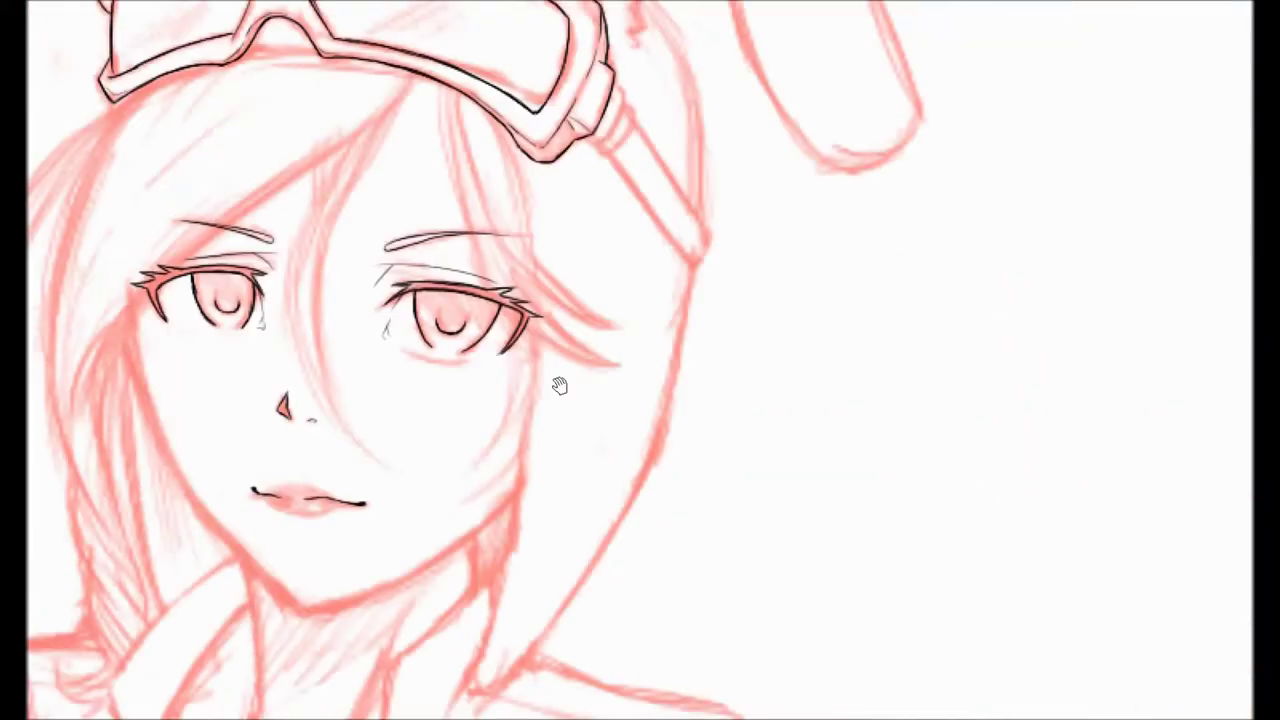
Step: Ink the goggle strap's fitting and the outline of the rabbit ear that extends sideways
{"action": "scroll", "coordinate": [478, 360], "scroll_direction": "up", "scroll_amount": 10}
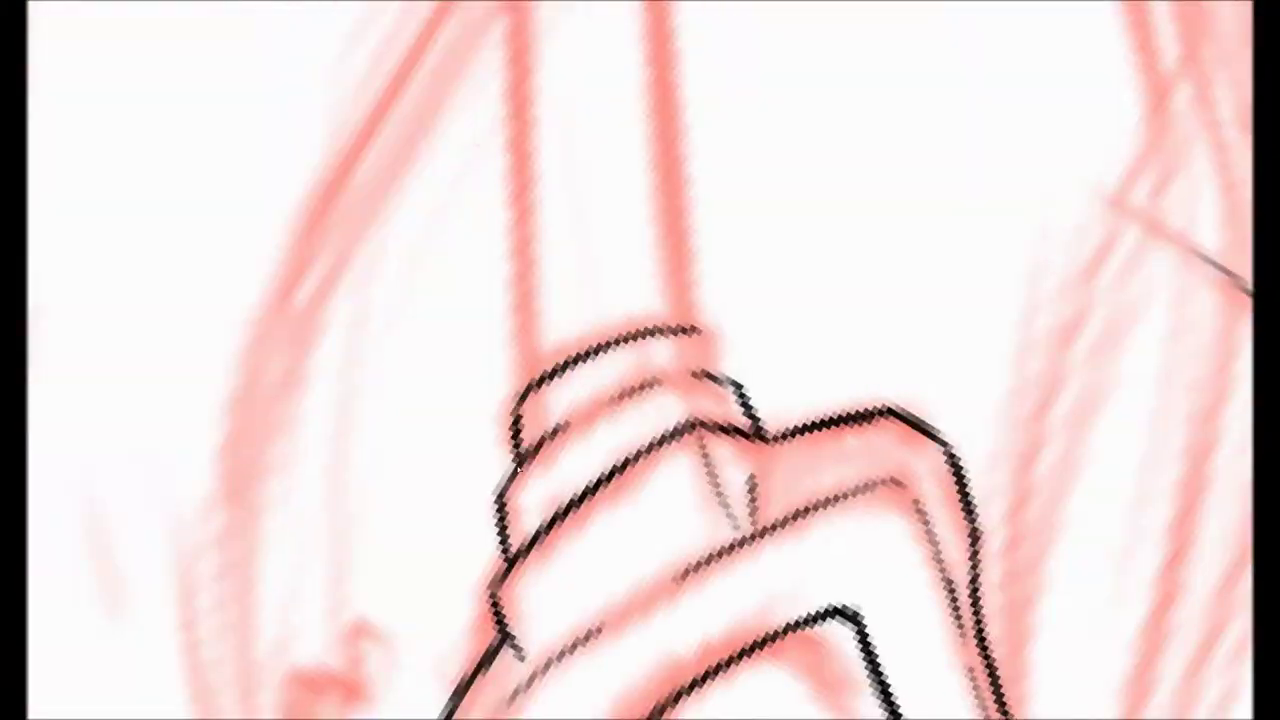
{"action": "left_click_drag", "start_coordinate": [445, 233], "coordinate": [636, 207]}
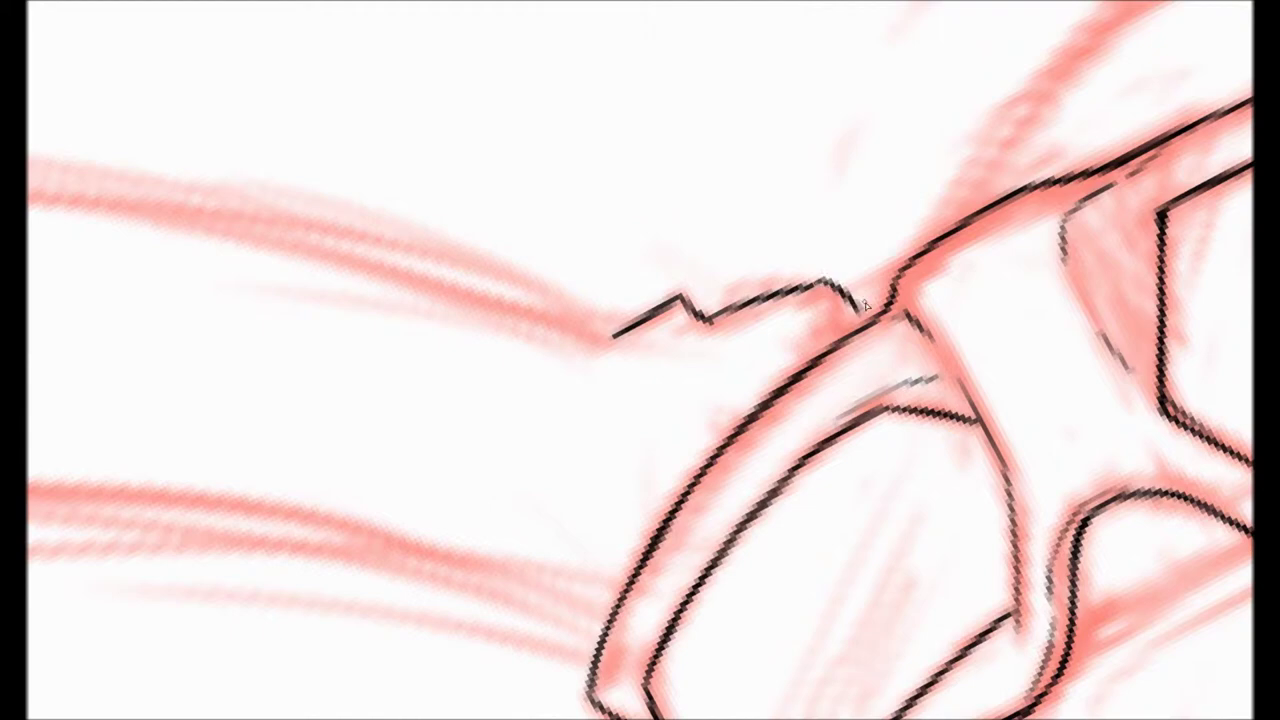
{"action": "mouse_move", "coordinate": [86, 334]}
{"action": "left_mouse_down"}
{"action": "mouse_move", "coordinate": [480, 206]}
{"action": "mouse_move", "coordinate": [900, 228]}
{"action": "left_mouse_up"}
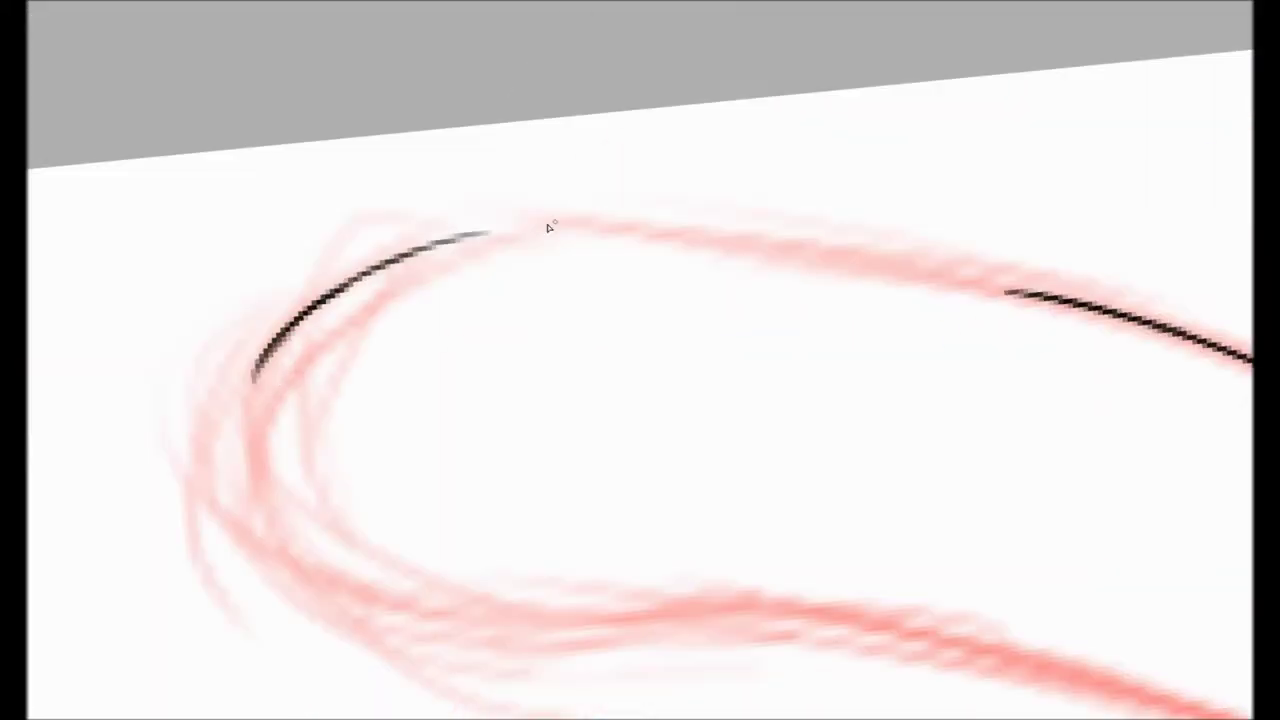